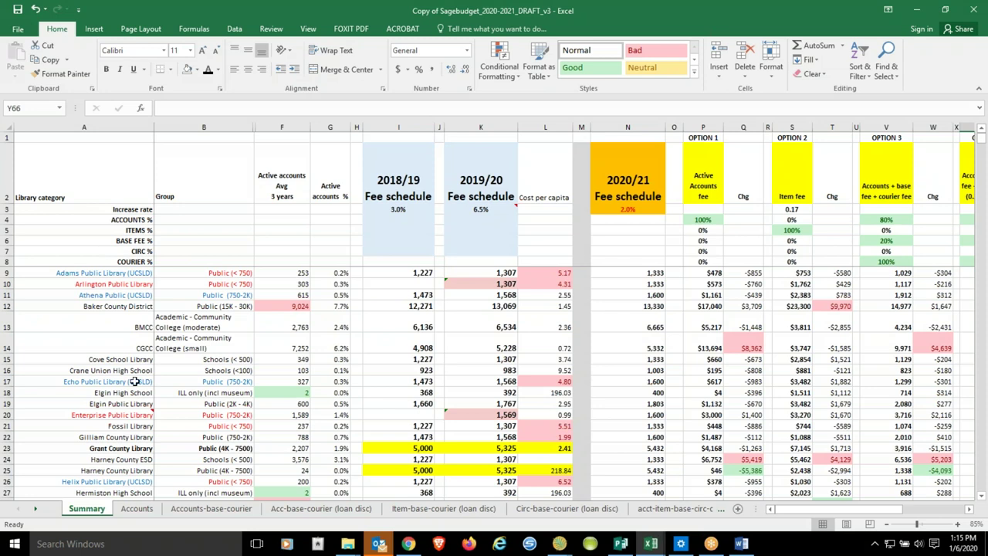
Shorten the column header in cell A2 of the Summary sheet to "Library"
{"action": "left_click", "coordinate": [58, 198]}
{"action": "left_click", "coordinate": [219, 108]}
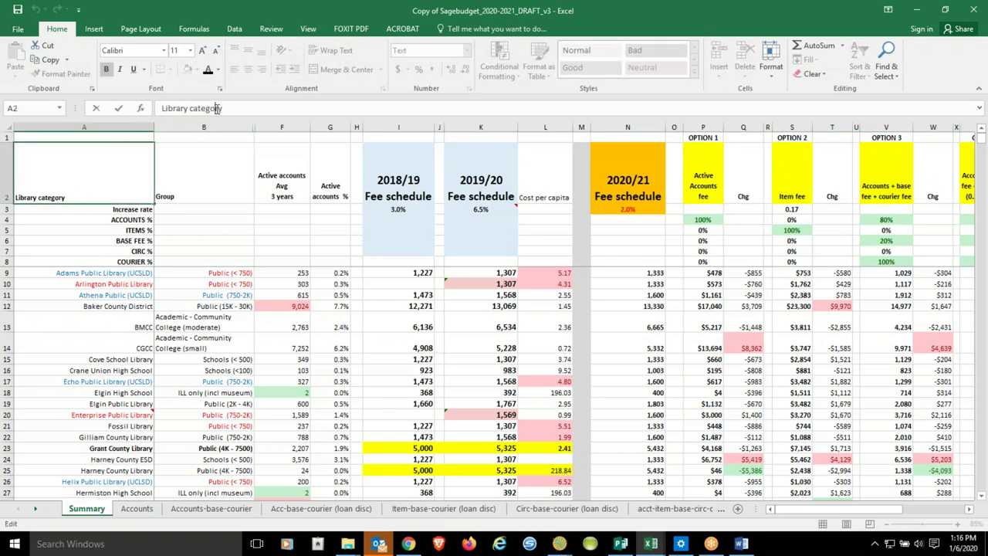
{"action": "double_click", "coordinate": [217, 108]}
{"action": "key", "text": "BackSpace"}
{"action": "key", "text": "Return"}
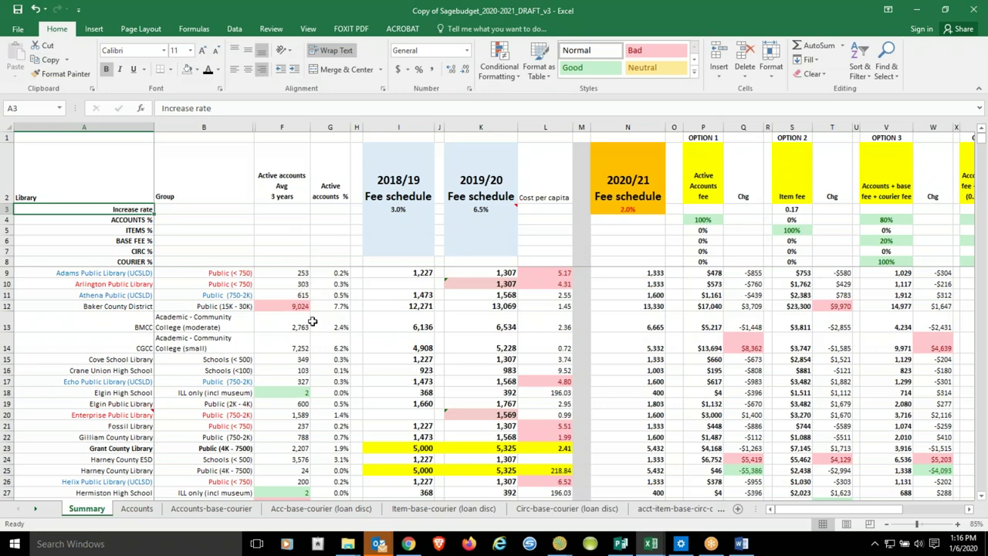
Look through the Summary sheet's library list and fee schedules down to the Grand Total row and back to the start
{"action": "scroll", "coordinate": [311, 349], "scroll_direction": "down", "scroll_amount": 1}
{"action": "scroll", "coordinate": [311, 349], "scroll_direction": "up", "scroll_amount": 1}
{"action": "scroll", "coordinate": [344, 326], "scroll_direction": "down", "scroll_amount": 2}
{"action": "scroll", "coordinate": [344, 326], "scroll_direction": "down", "scroll_amount": 9}
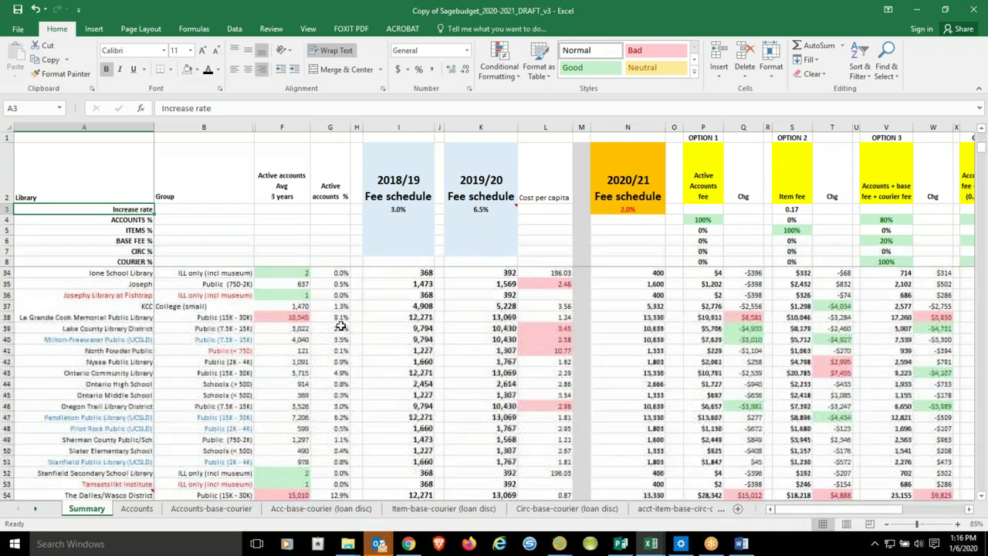
{"action": "scroll", "coordinate": [340, 325], "scroll_direction": "down", "scroll_amount": 2}
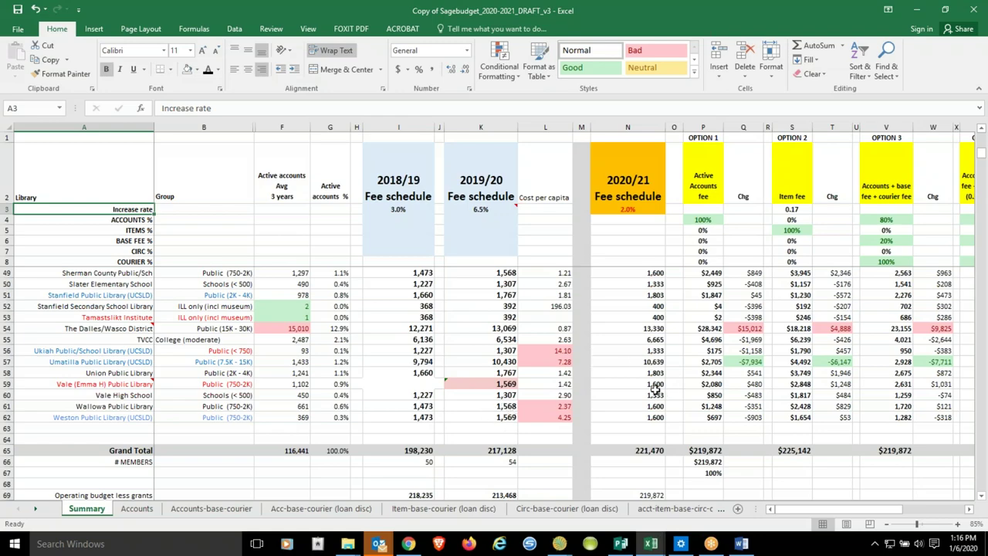
{"action": "scroll", "coordinate": [646, 402], "scroll_direction": "up", "scroll_amount": 13}
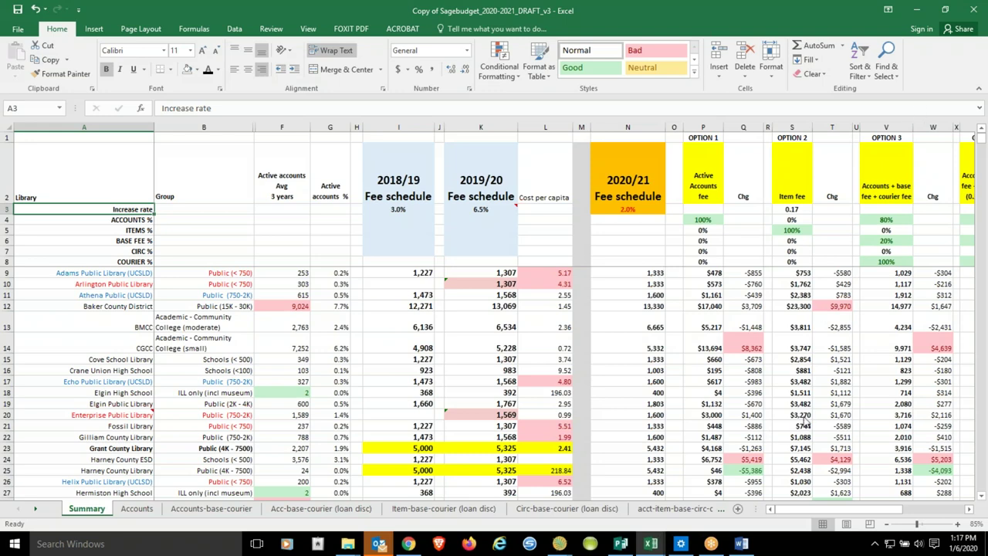
Switch to the Word budget committee notes and review the fee factor table, marking the entity type, flat fee, circulation, collection budget and ILL ratio rows
{"action": "left_click_drag", "start_coordinate": [784, 510], "coordinate": [794, 508]}
{"action": "left_click", "coordinate": [741, 543]}
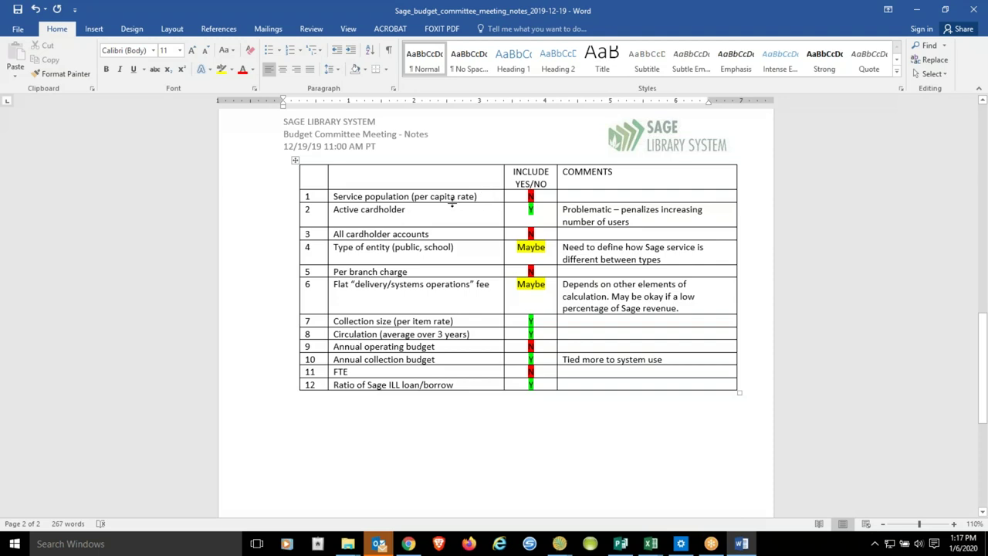
{"action": "left_click", "coordinate": [404, 220]}
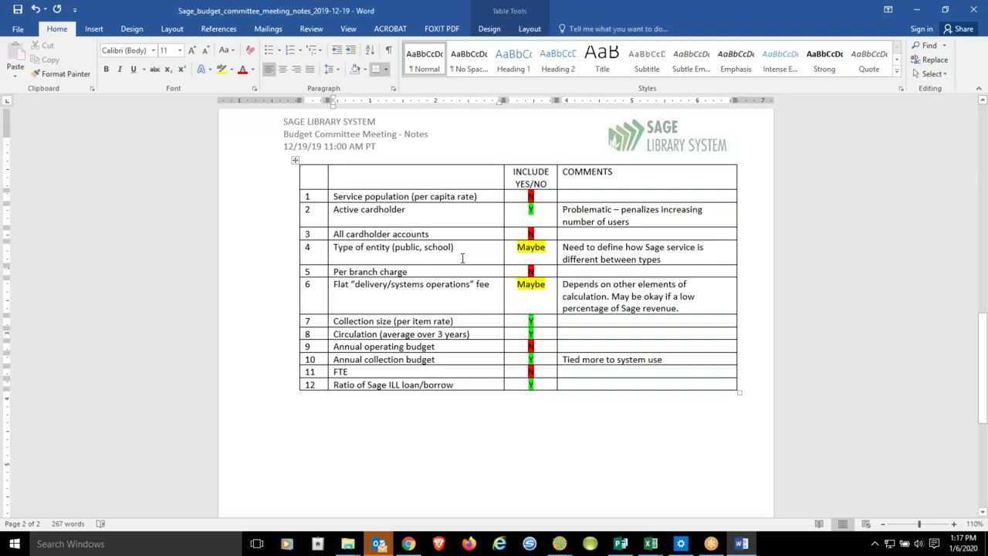
{"action": "left_click_drag", "start_coordinate": [462, 258], "coordinate": [564, 257]}
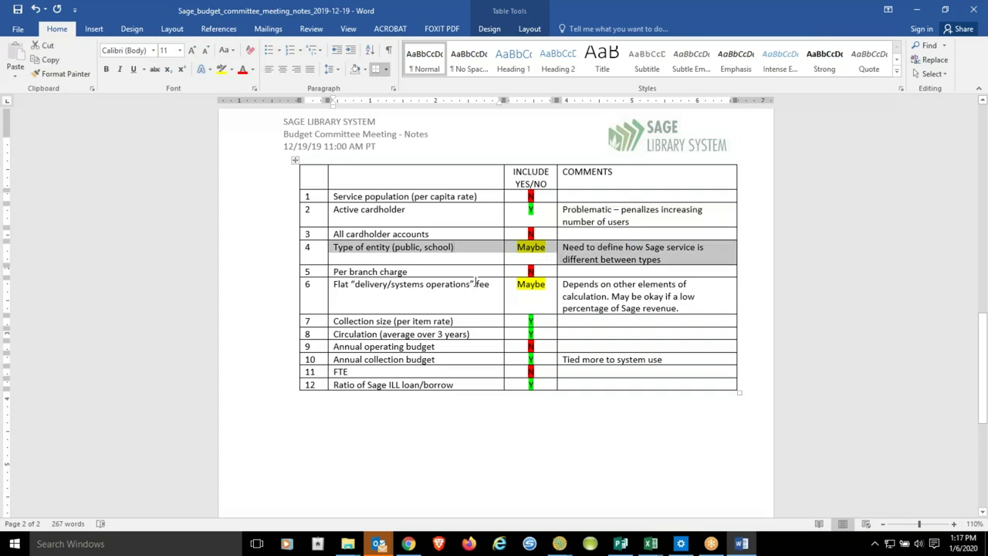
{"action": "left_click_drag", "start_coordinate": [461, 287], "coordinate": [548, 290]}
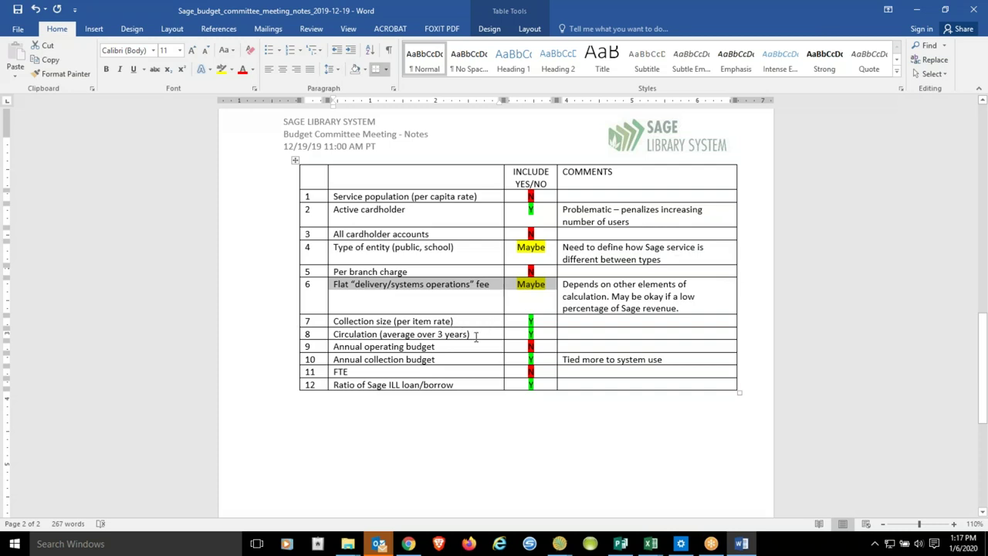
{"action": "left_click_drag", "start_coordinate": [482, 337], "coordinate": [516, 336]}
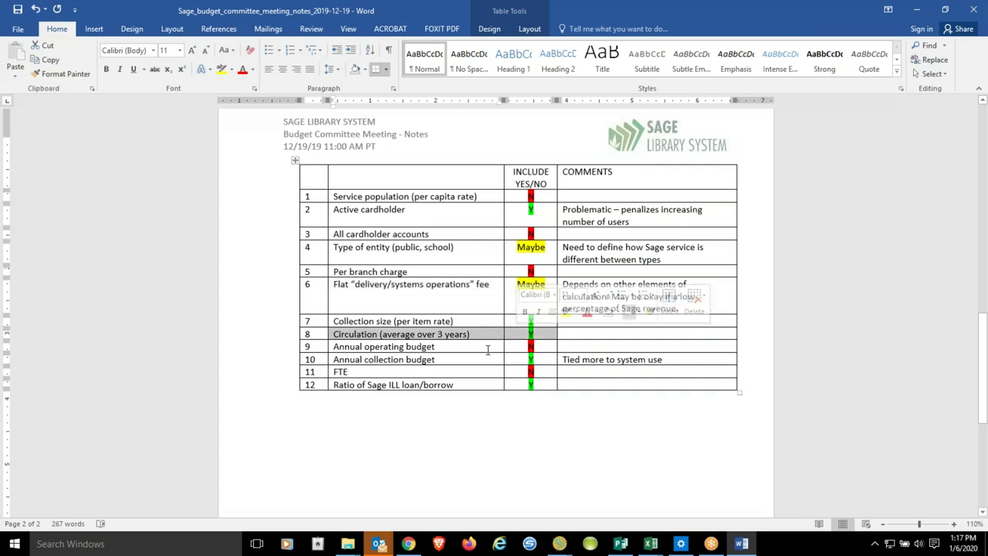
{"action": "left_click_drag", "start_coordinate": [471, 360], "coordinate": [519, 359]}
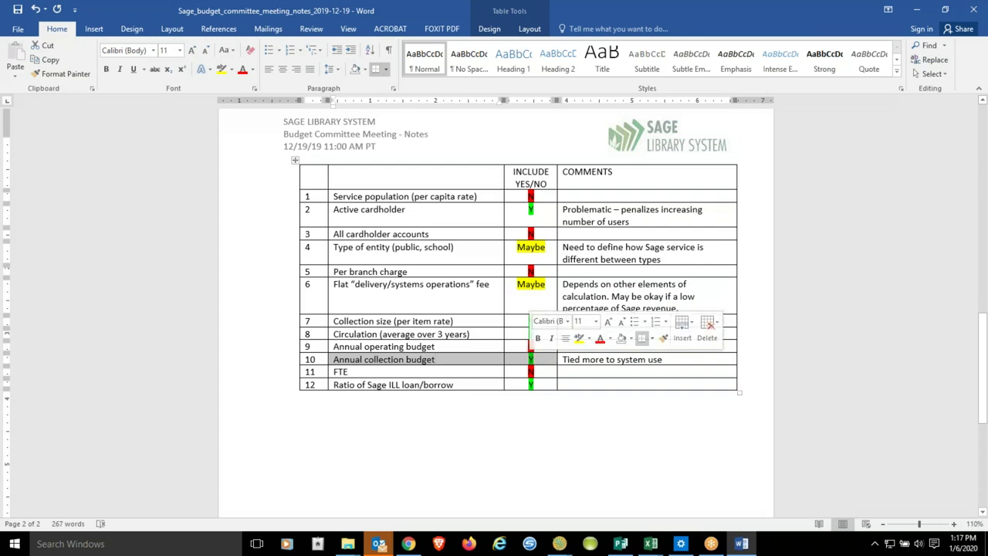
{"action": "left_click_drag", "start_coordinate": [561, 363], "coordinate": [487, 359]}
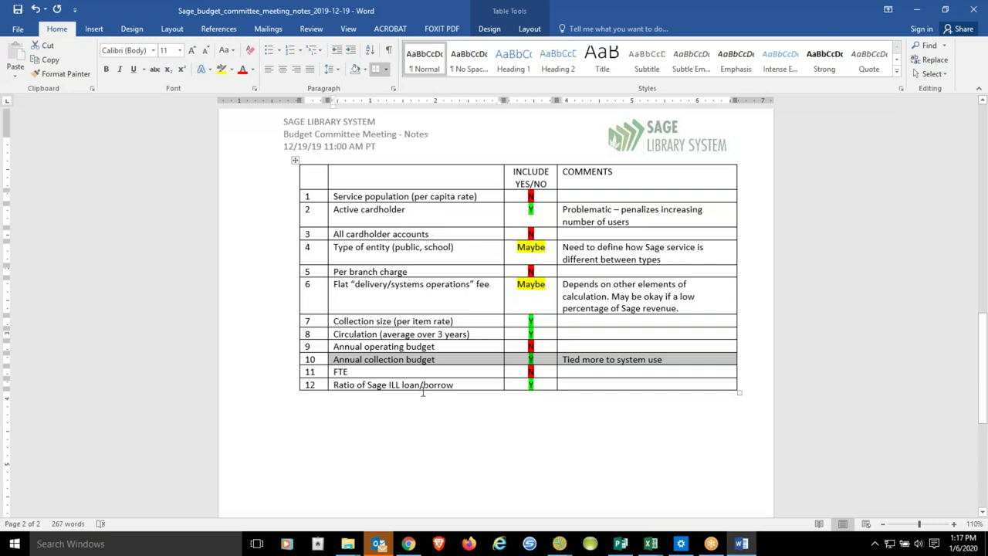
{"action": "left_click_drag", "start_coordinate": [422, 392], "coordinate": [582, 384]}
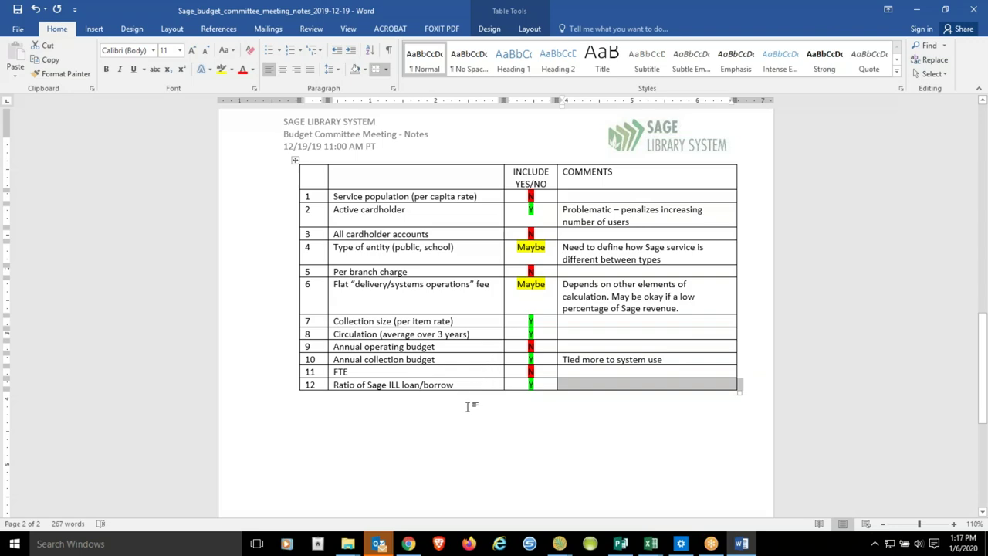
Return to the Excel workbook and view the fee option sheets from Accounts-base-courier to Circ-base-courier (loan disc), ending on Summary
{"action": "left_click", "coordinate": [916, 11]}
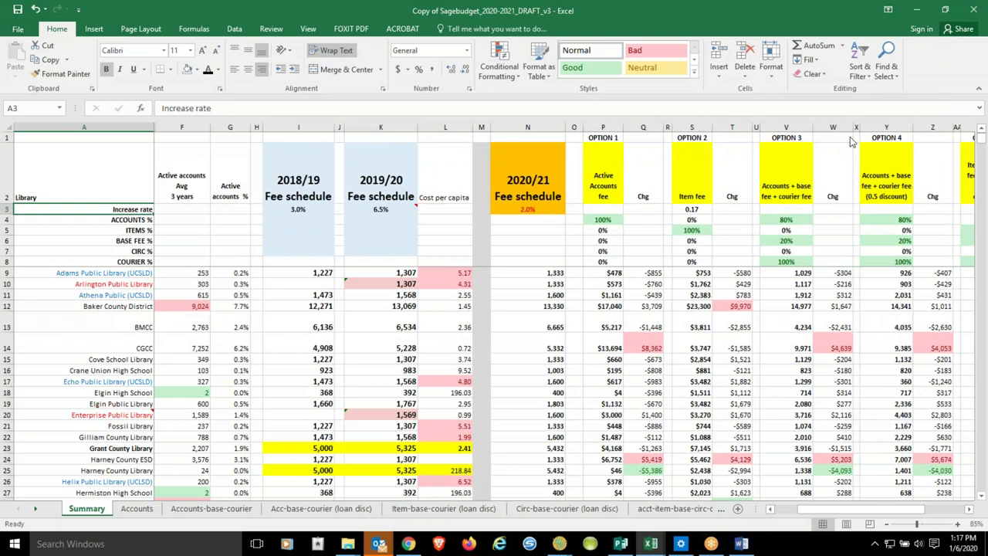
{"action": "left_click", "coordinate": [211, 508]}
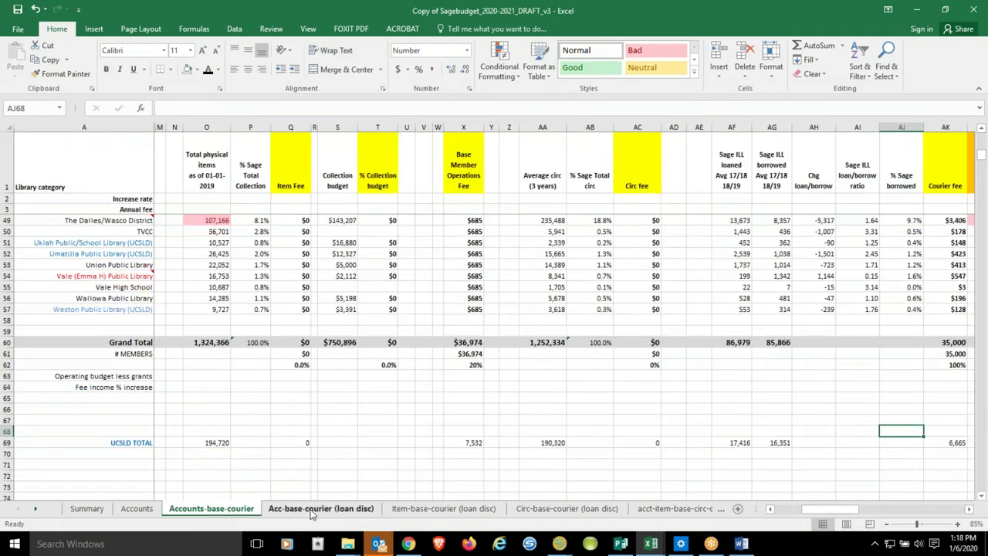
{"action": "left_click", "coordinate": [312, 510]}
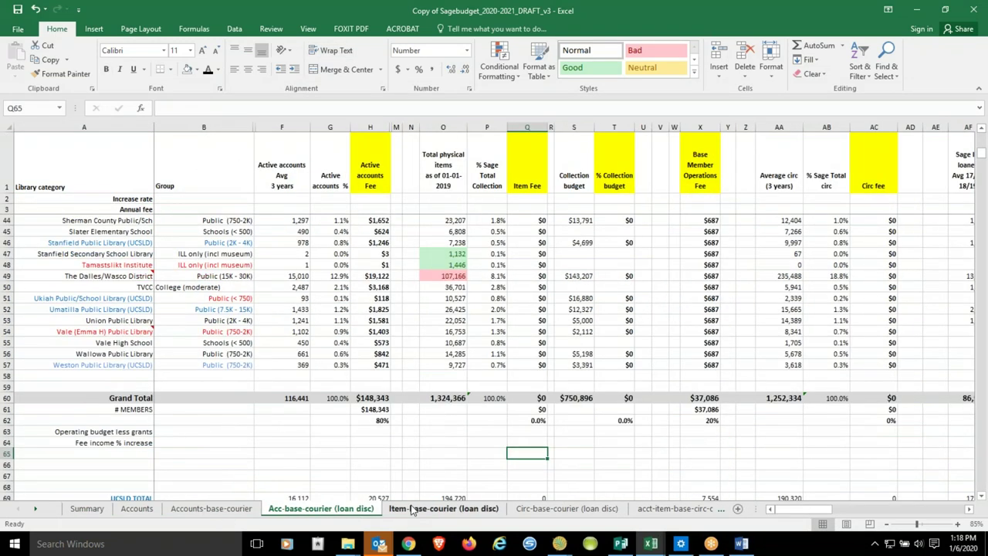
{"action": "left_click", "coordinate": [436, 510]}
{"action": "left_click", "coordinate": [550, 509]}
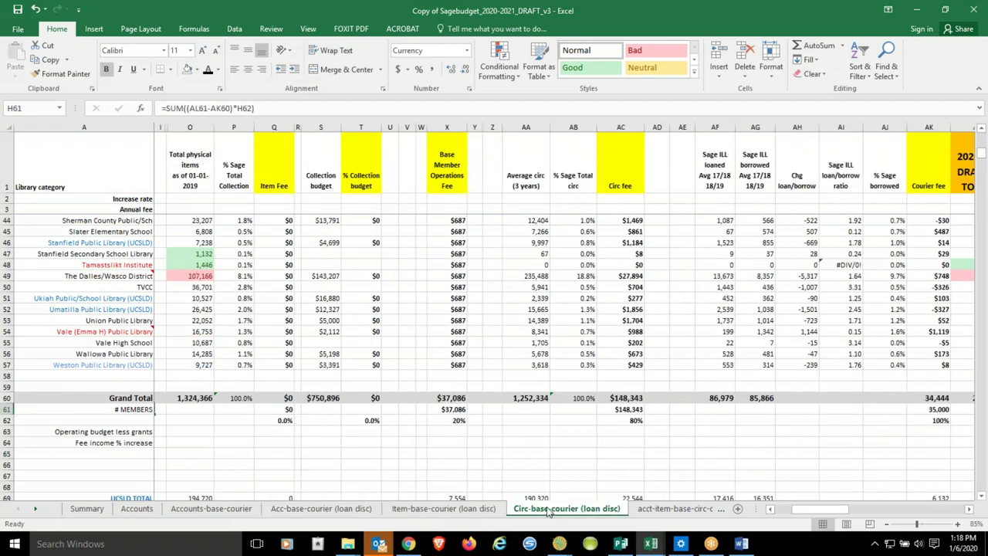
{"action": "left_click", "coordinate": [85, 509]}
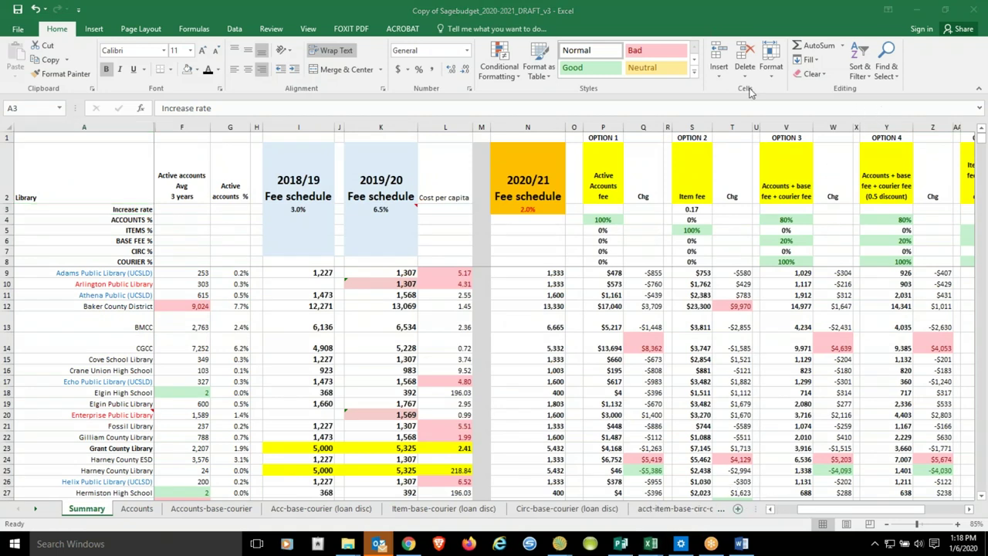
Examine the Option 1 active accounts fee changes on the Summary sheet for Athena, Elgin High School and Harney County libraries
{"action": "left_click", "coordinate": [863, 511]}
{"action": "left_click_drag", "start_coordinate": [863, 512], "coordinate": [895, 512]}
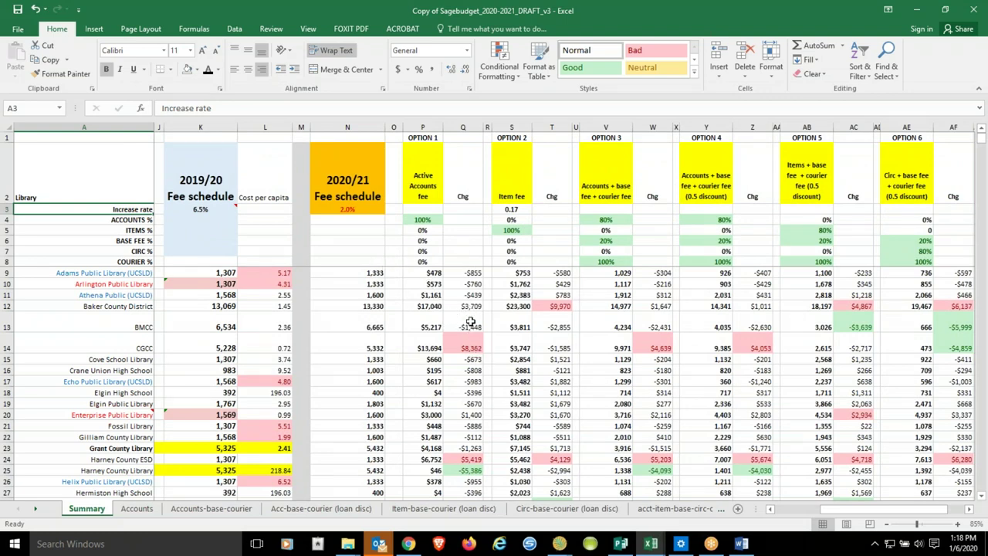
{"action": "left_click", "coordinate": [469, 295]}
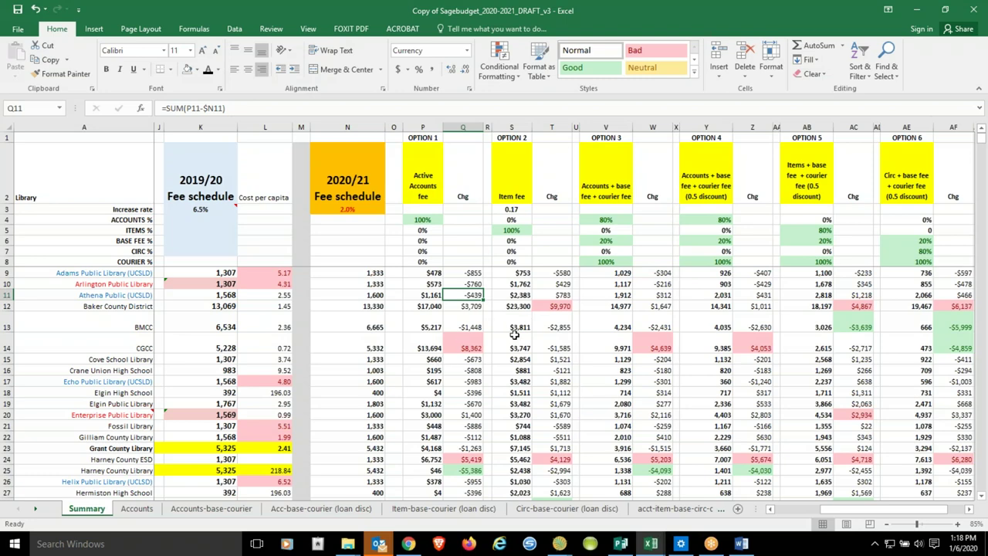
{"action": "scroll", "coordinate": [466, 338], "scroll_direction": "down", "scroll_amount": 2}
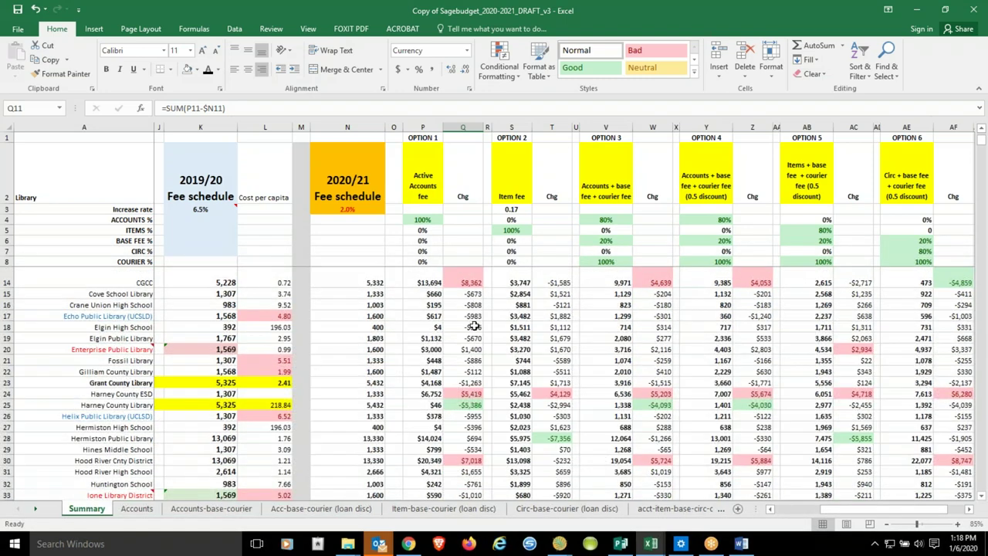
{"action": "left_click", "coordinate": [472, 326]}
{"action": "left_click", "coordinate": [472, 417]}
{"action": "left_click", "coordinate": [471, 404]}
{"action": "scroll", "coordinate": [461, 360], "scroll_direction": "up", "scroll_amount": 2}
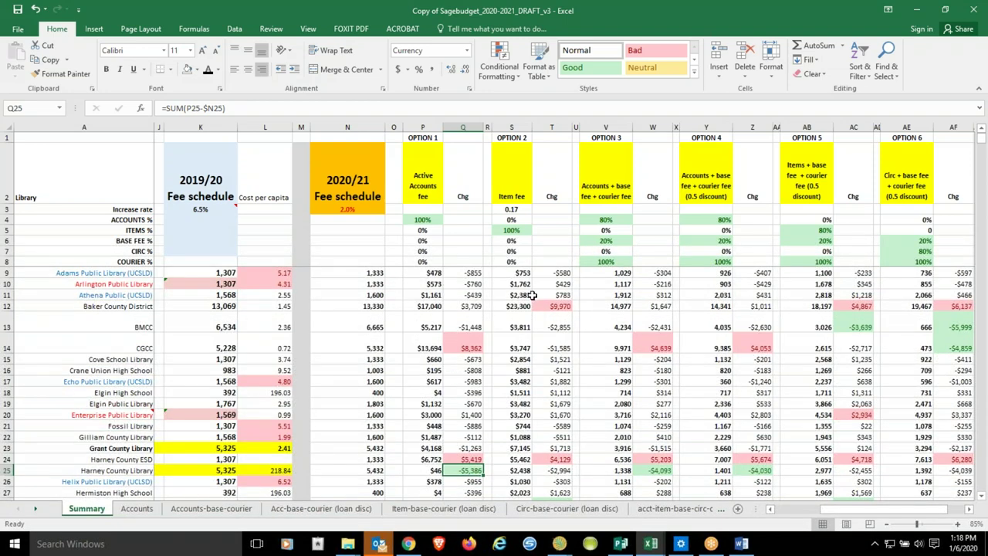
Examine the Option 2 item fee rate, the 2020/21 operating budget less grants, and Umatilla Public Library's item fee formula
{"action": "left_click", "coordinate": [520, 188]}
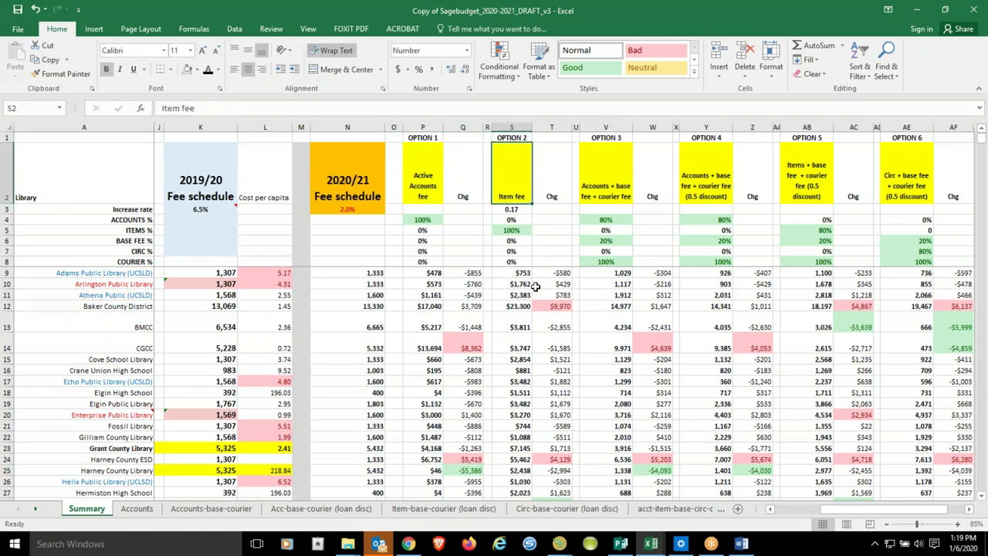
{"action": "left_click", "coordinate": [514, 209]}
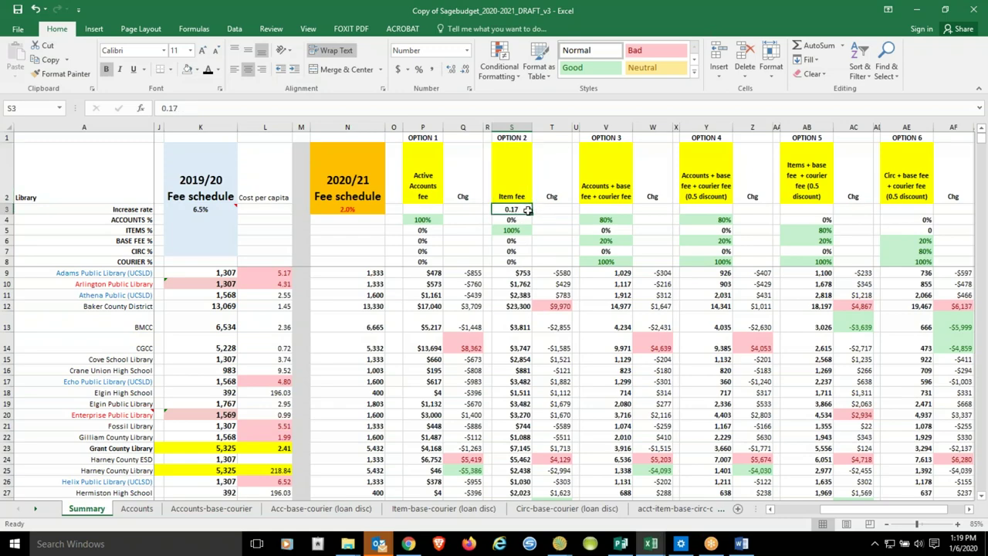
{"action": "scroll", "coordinate": [527, 326], "scroll_direction": "down", "scroll_amount": 10}
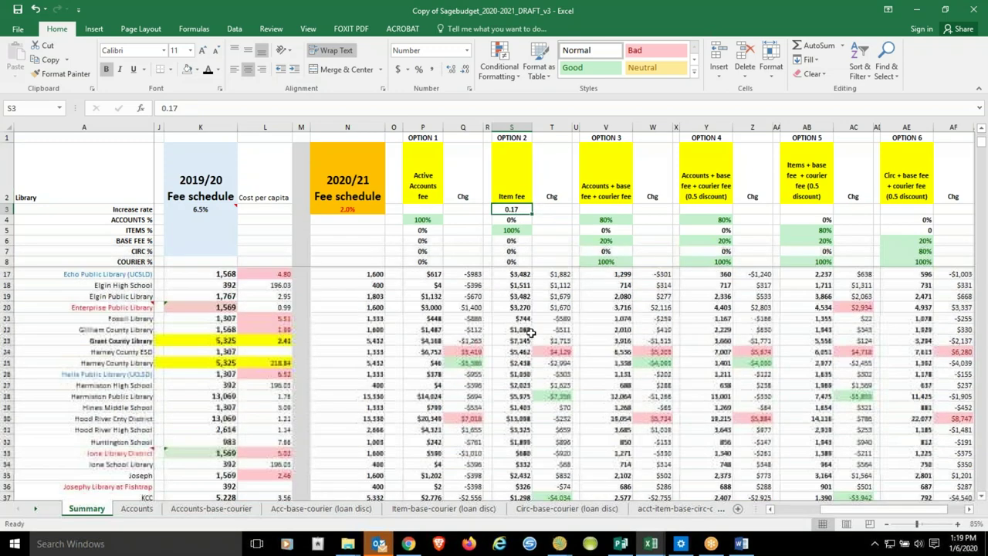
{"action": "scroll", "coordinate": [528, 353], "scroll_direction": "down", "scroll_amount": 5}
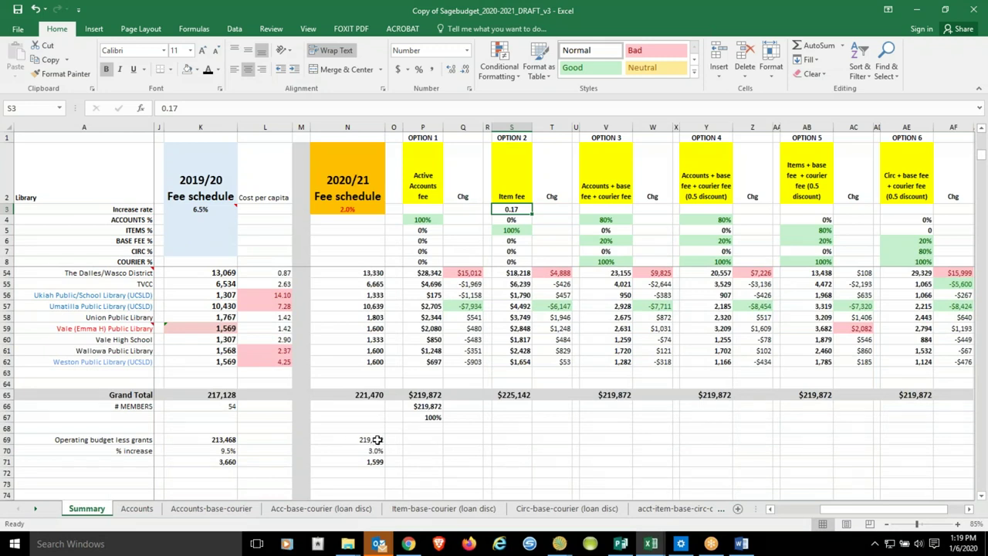
{"action": "left_click", "coordinate": [376, 439]}
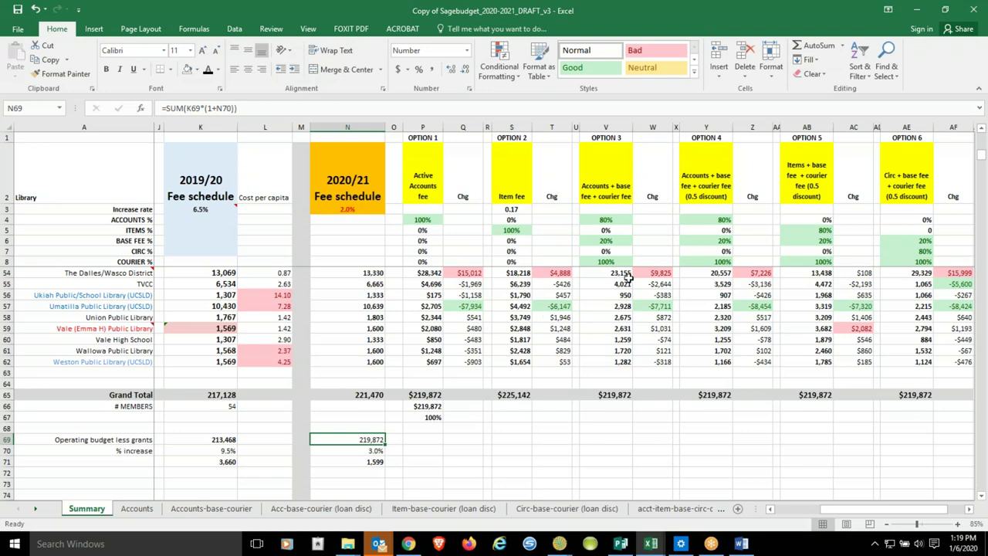
{"action": "scroll", "coordinate": [627, 276], "scroll_direction": "up", "scroll_amount": 2}
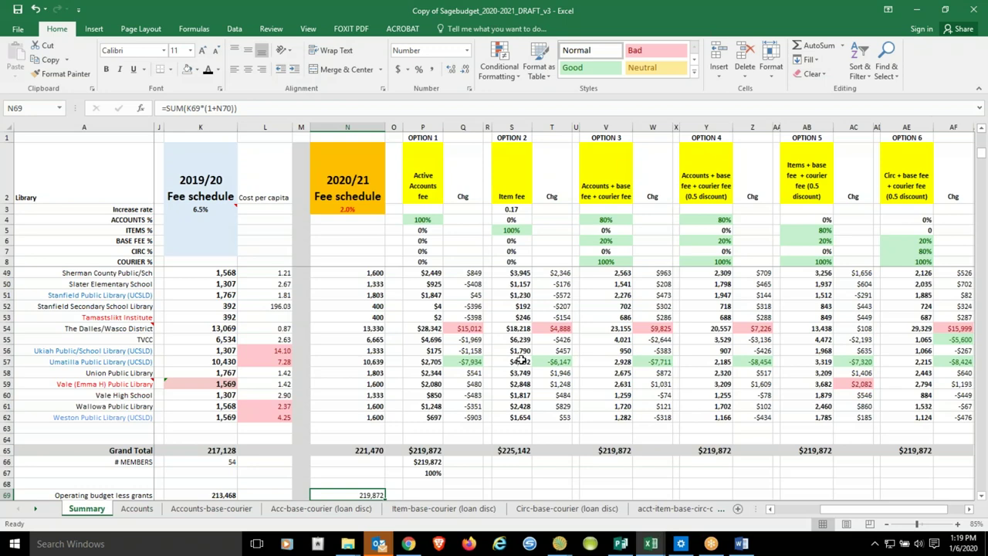
{"action": "left_click", "coordinate": [521, 360]}
{"action": "scroll", "coordinate": [521, 349], "scroll_direction": "up", "scroll_amount": 13}
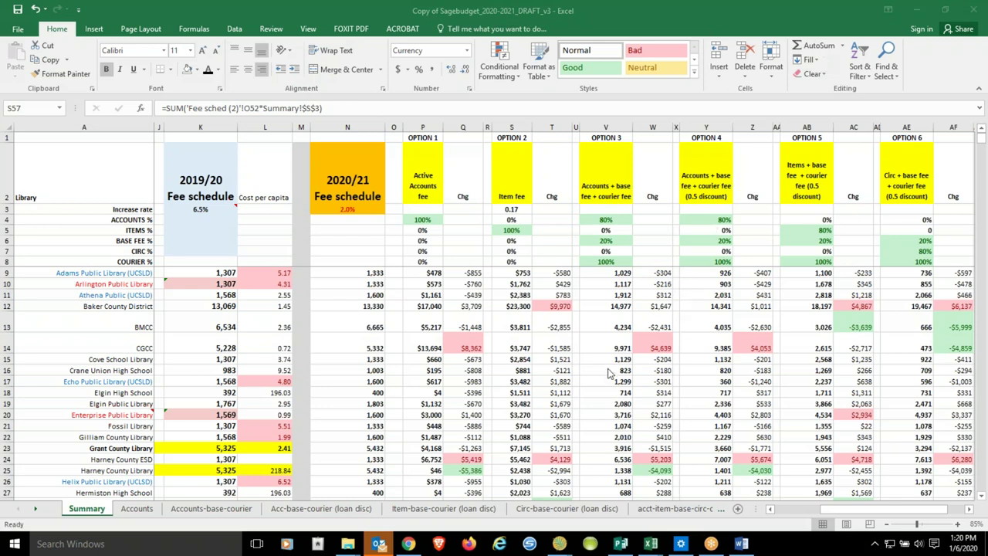
Bring all fee options through the last Option 6 into view and compare CGCC's Option 1 change with its Option 2 item fee
{"action": "left_click", "coordinate": [872, 513]}
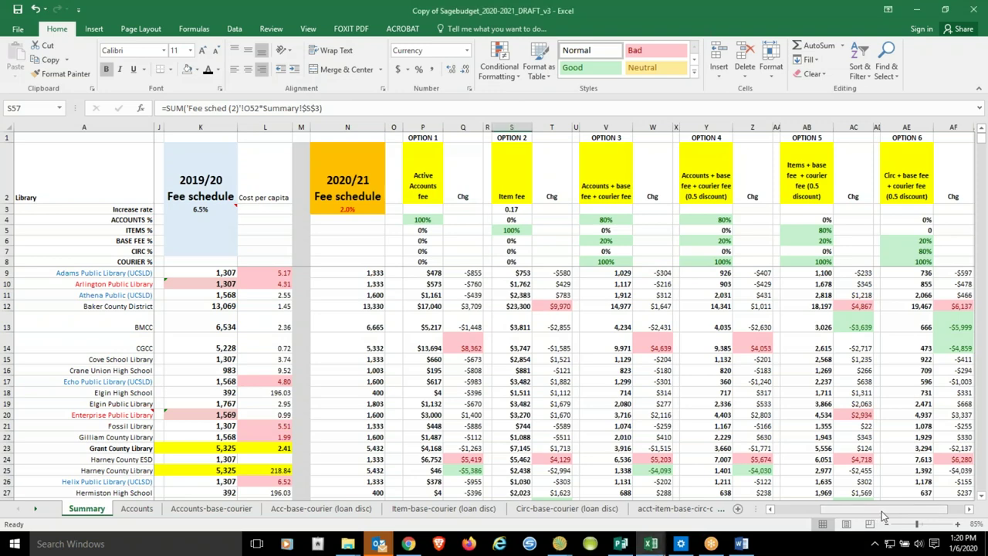
{"action": "left_click", "coordinate": [969, 509]}
{"action": "left_click", "coordinate": [969, 511]}
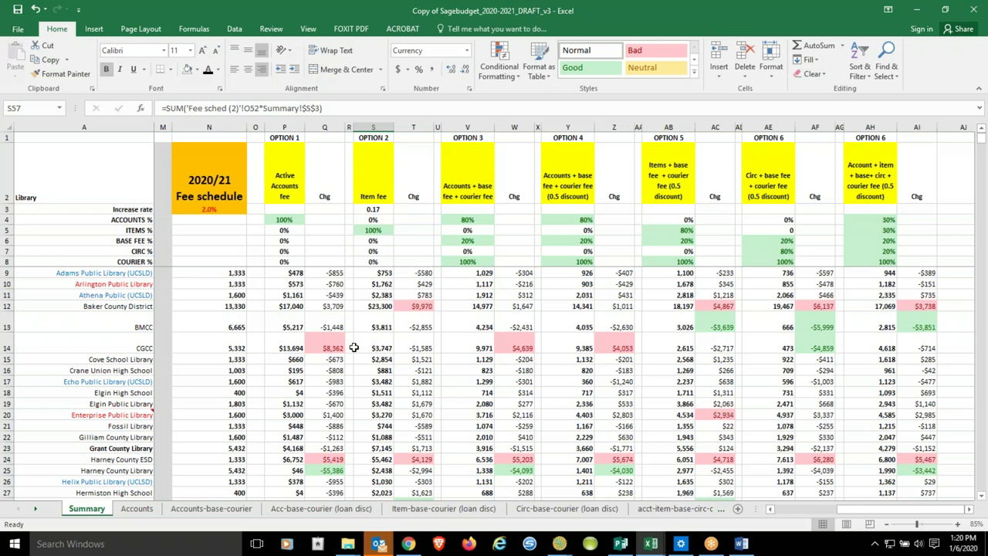
{"action": "left_click", "coordinate": [337, 348]}
{"action": "left_click", "coordinate": [381, 348]}
{"action": "left_click", "coordinate": [377, 189]}
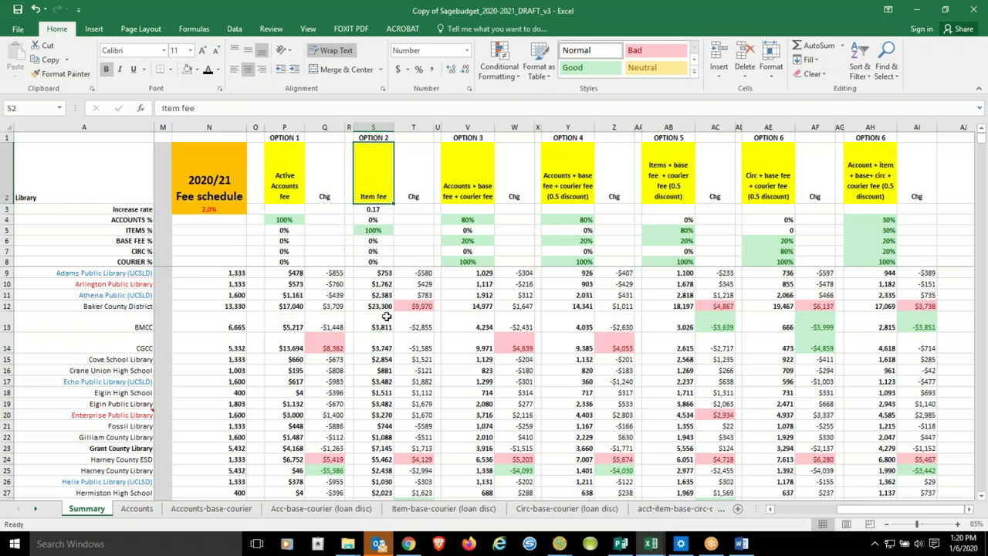
Examine the Option 3 and Option 4 fee headings and Option 3's courier, accounts and base fee percentages on Summary
{"action": "left_click", "coordinate": [466, 193]}
{"action": "left_click", "coordinate": [554, 184]}
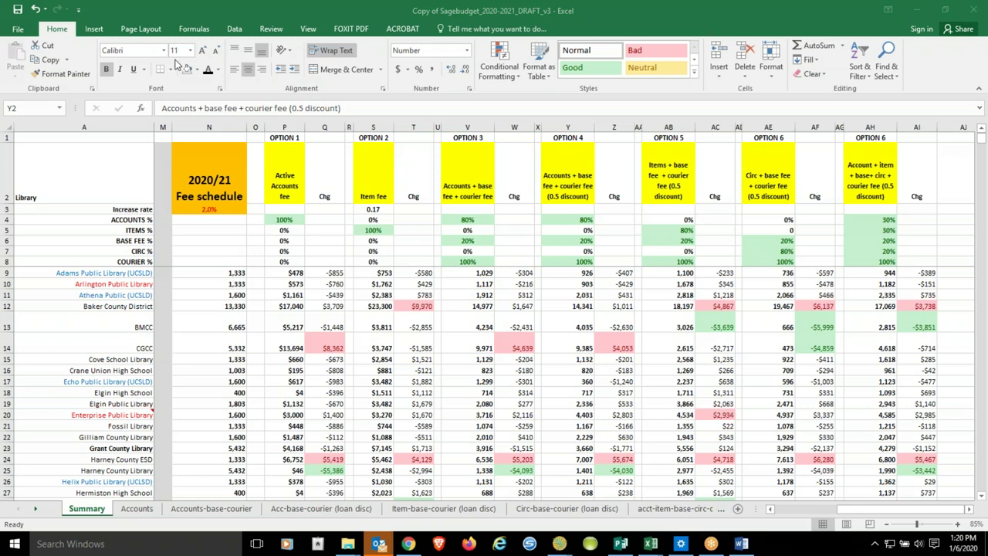
{"action": "left_click", "coordinate": [469, 262]}
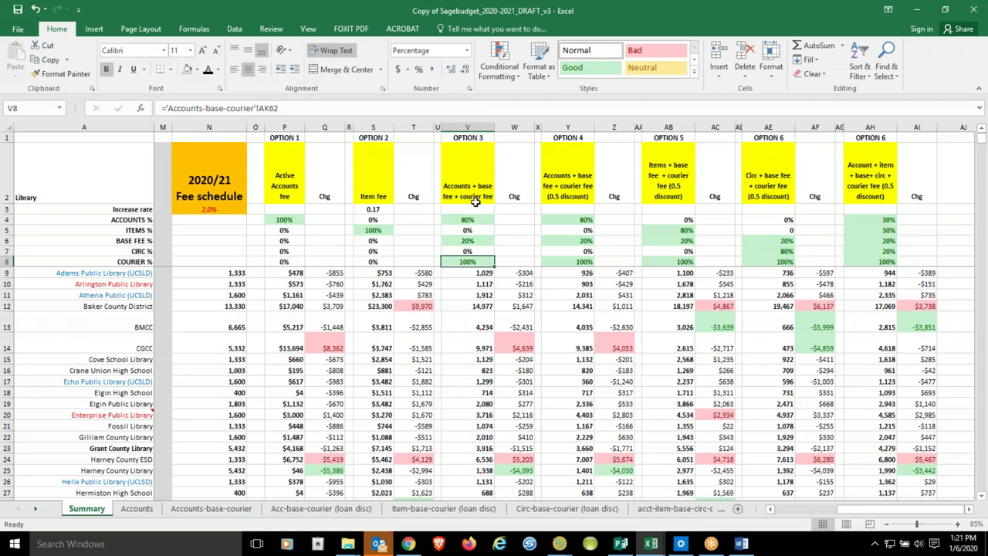
{"action": "left_click", "coordinate": [469, 221]}
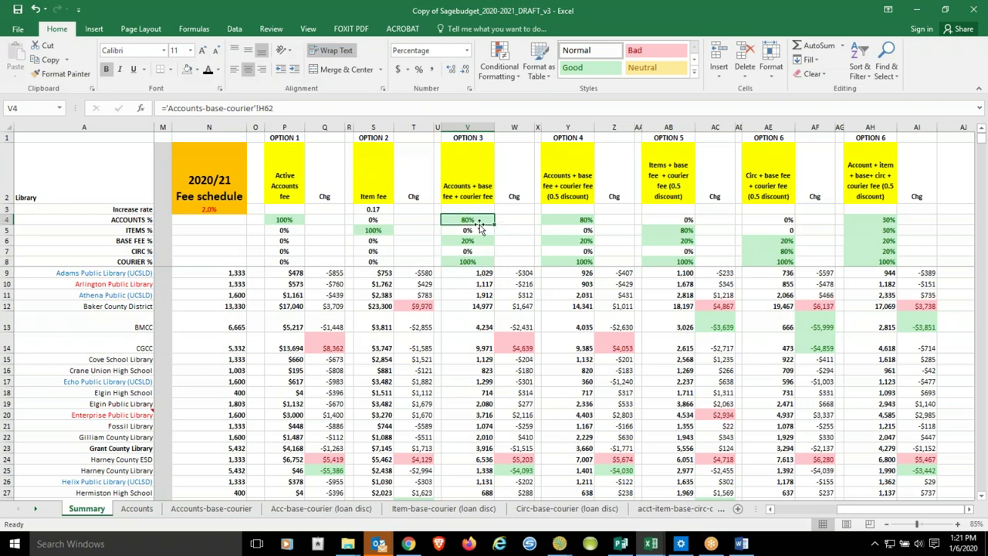
{"action": "left_click", "coordinate": [479, 241]}
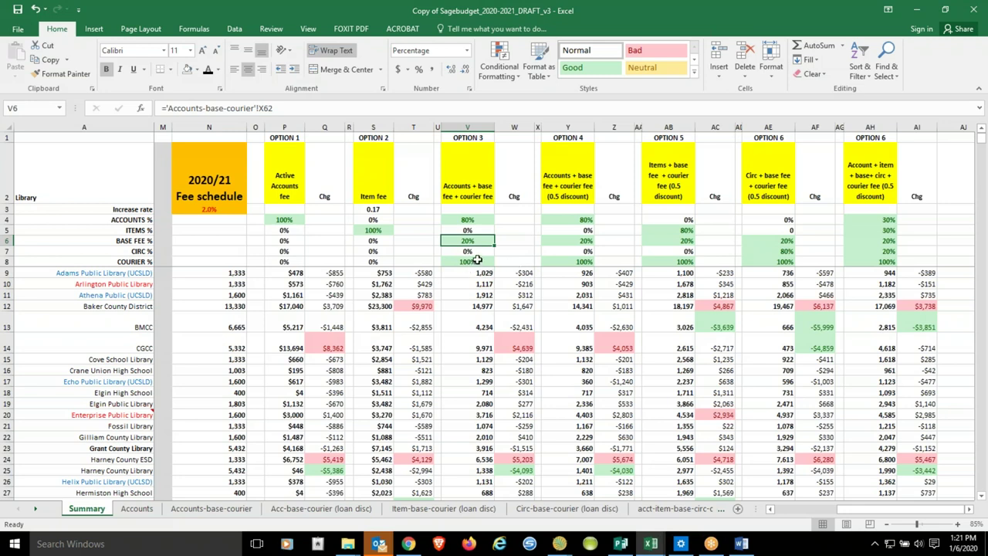
Examine the operating budget less grants, and check it against Option 3's courier, accounts, base fee and circ percentages
{"action": "scroll", "coordinate": [477, 263], "scroll_direction": "down", "scroll_amount": 17}
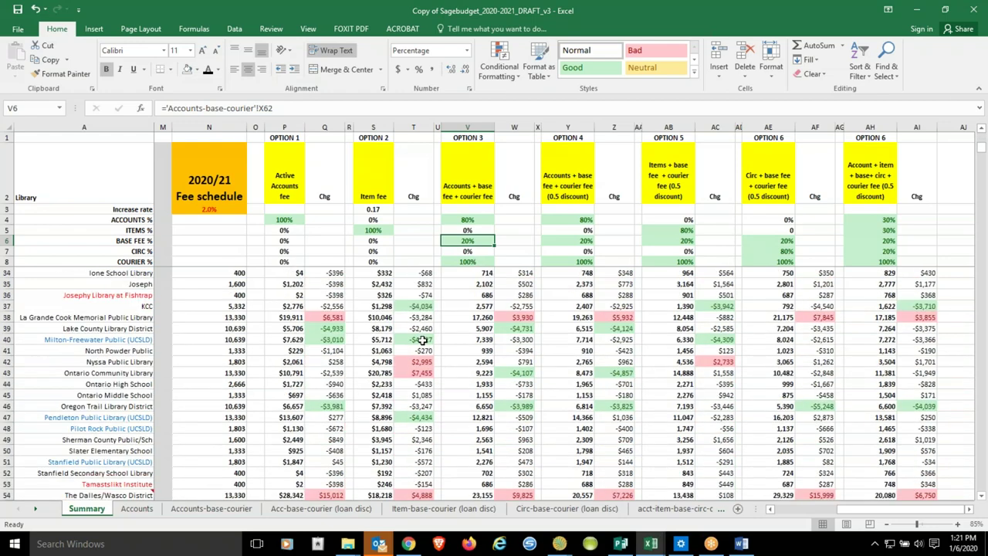
{"action": "left_click", "coordinate": [232, 383]}
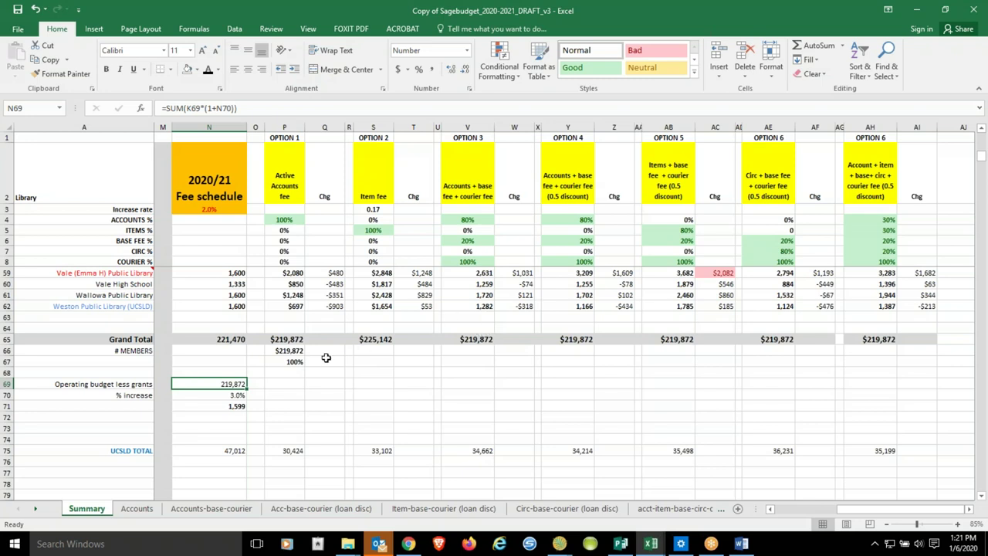
{"action": "left_click", "coordinate": [474, 262]}
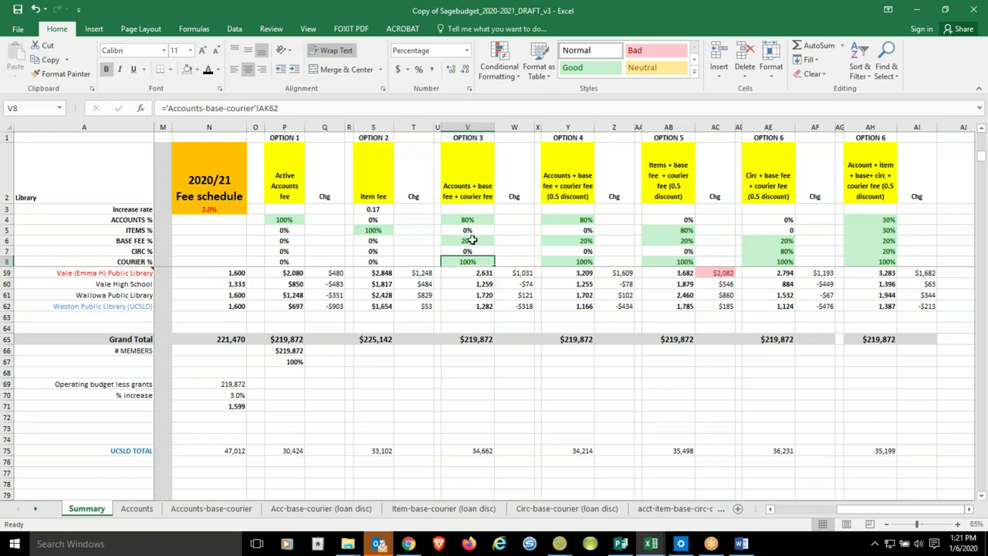
{"action": "left_click_drag", "start_coordinate": [468, 219], "coordinate": [469, 240]}
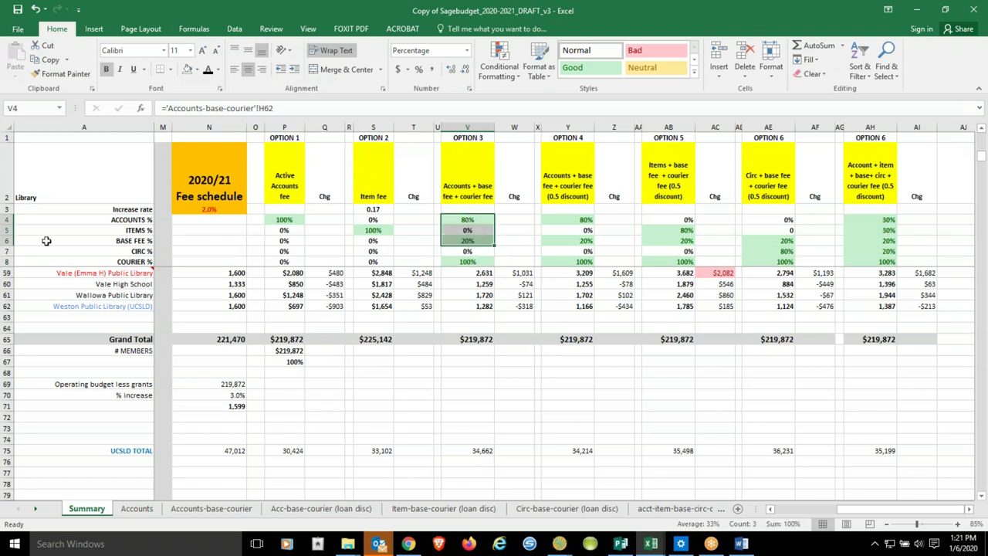
{"action": "left_click_drag", "start_coordinate": [8, 251], "coordinate": [11, 208]}
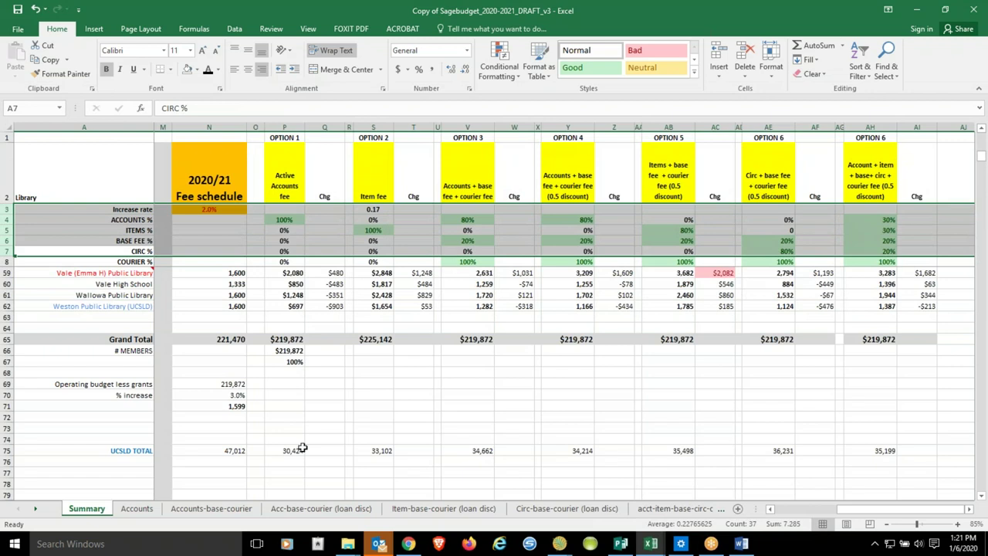
{"action": "left_click", "coordinate": [468, 251]}
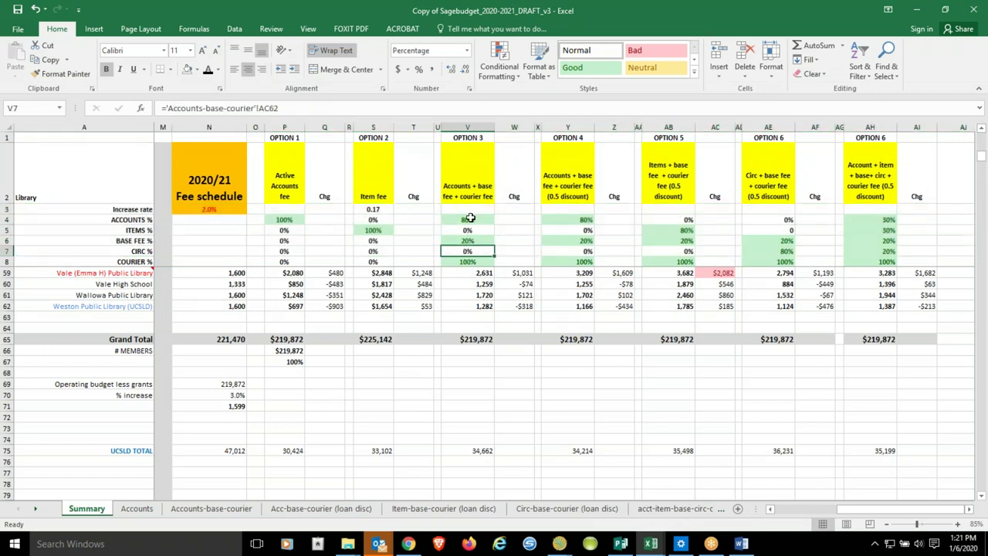
{"action": "left_click", "coordinate": [469, 220]}
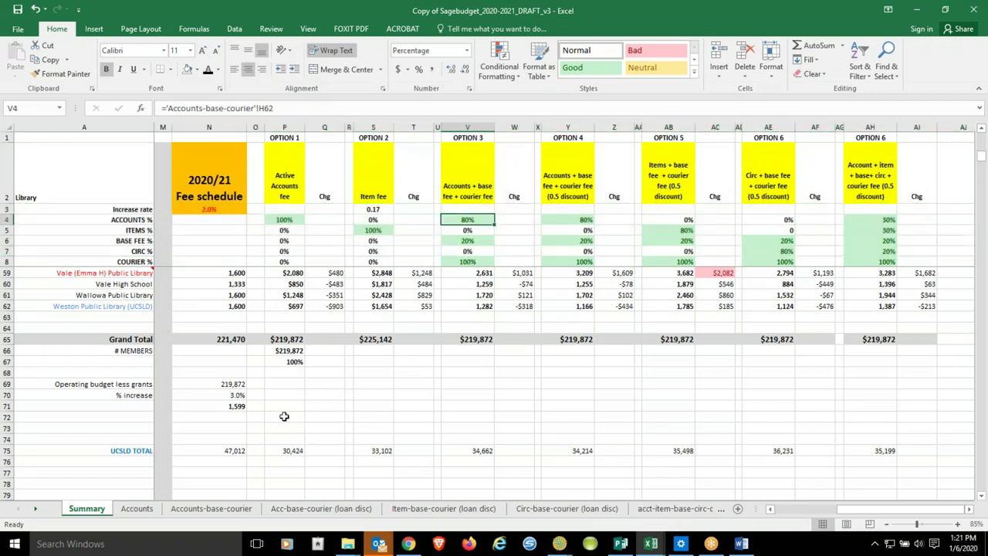
Subtract the 35000 courier amount from the rounded operating budget in Calculator and close it
{"action": "key", "text": "XF86Calculator"}
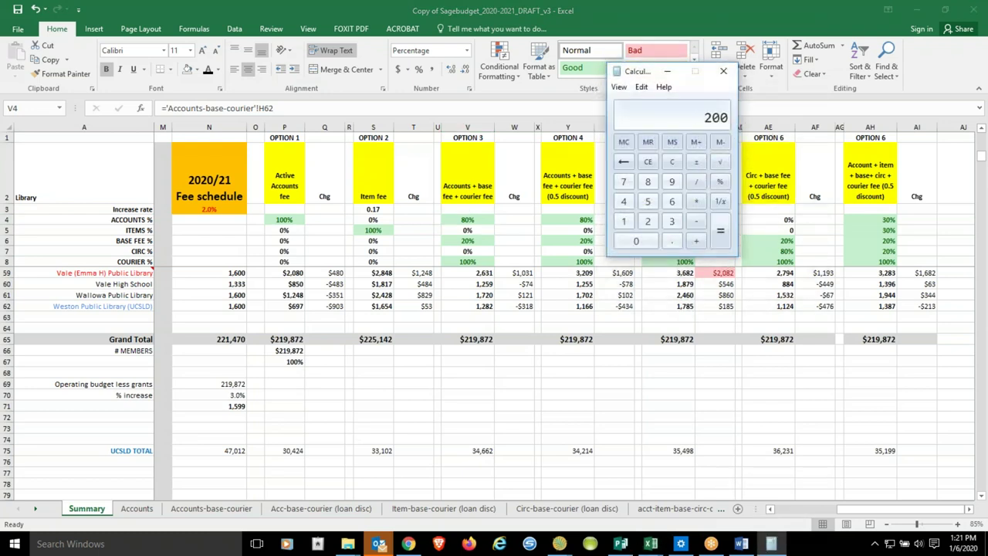
{"action": "type", "text": "220"}
{"action": "type", "text": "-35000"}
{"action": "key", "text": "Return"}
{"action": "left_click", "coordinate": [723, 71]}
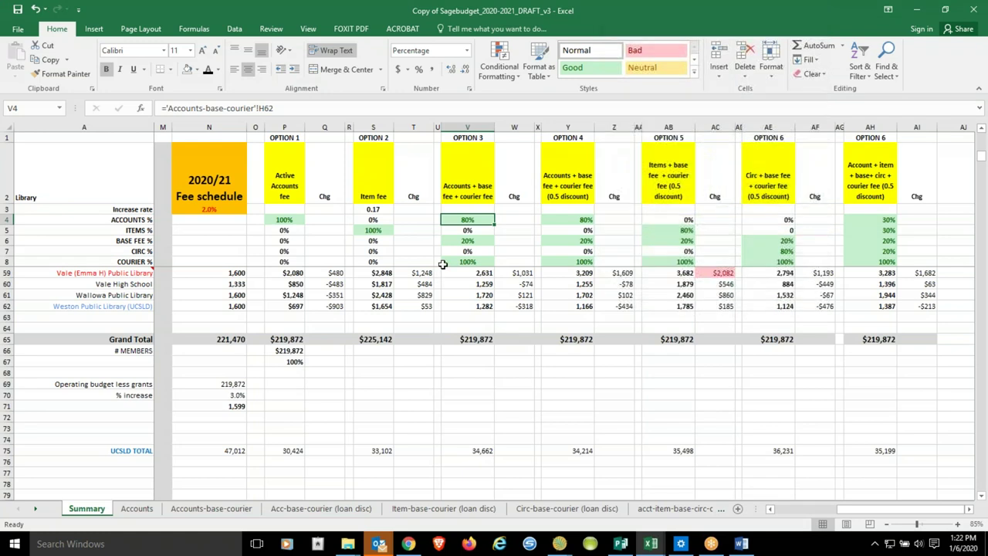
Compare Option 3's base fee and accounts percentages with the resulting fees across the member libraries
{"action": "left_click", "coordinate": [461, 241]}
{"action": "left_click", "coordinate": [465, 220]}
{"action": "left_click", "coordinate": [466, 241]}
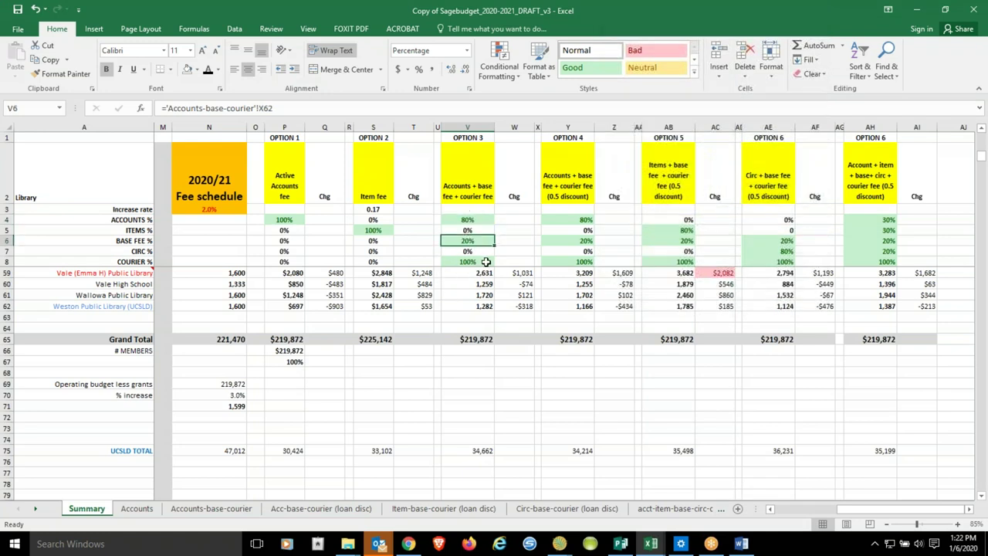
{"action": "scroll", "coordinate": [490, 287], "scroll_direction": "up", "scroll_amount": 10}
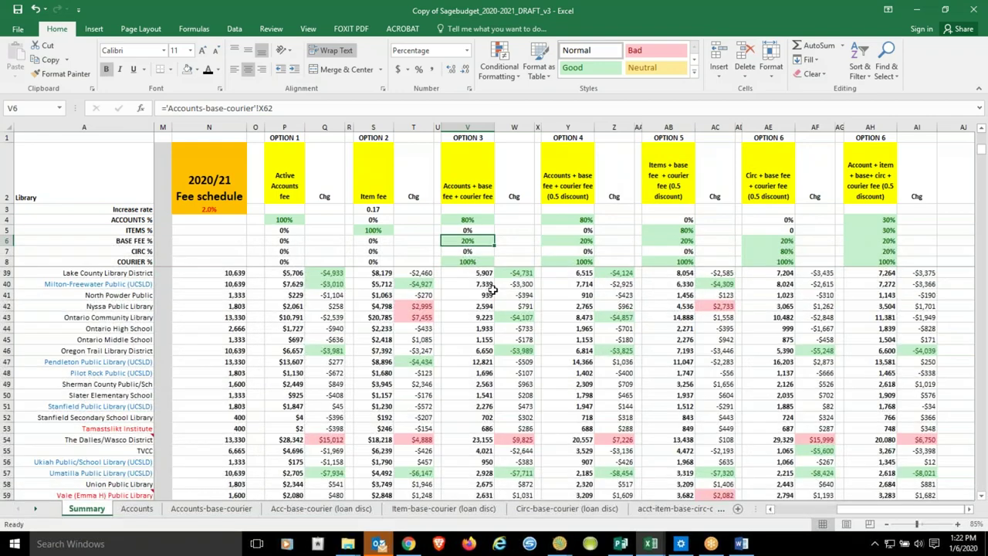
{"action": "scroll", "coordinate": [489, 287], "scroll_direction": "up", "scroll_amount": 6}
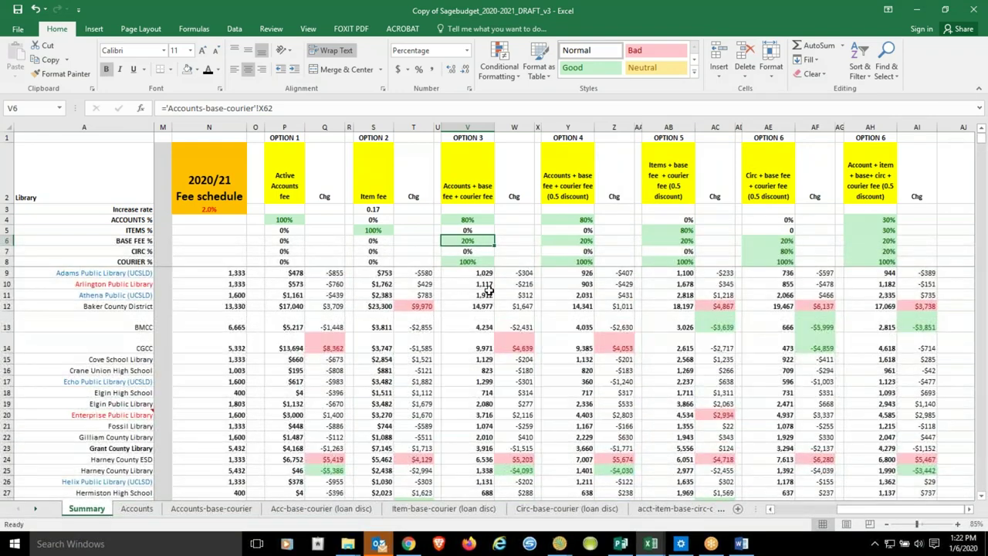
{"action": "left_click", "coordinate": [474, 220]}
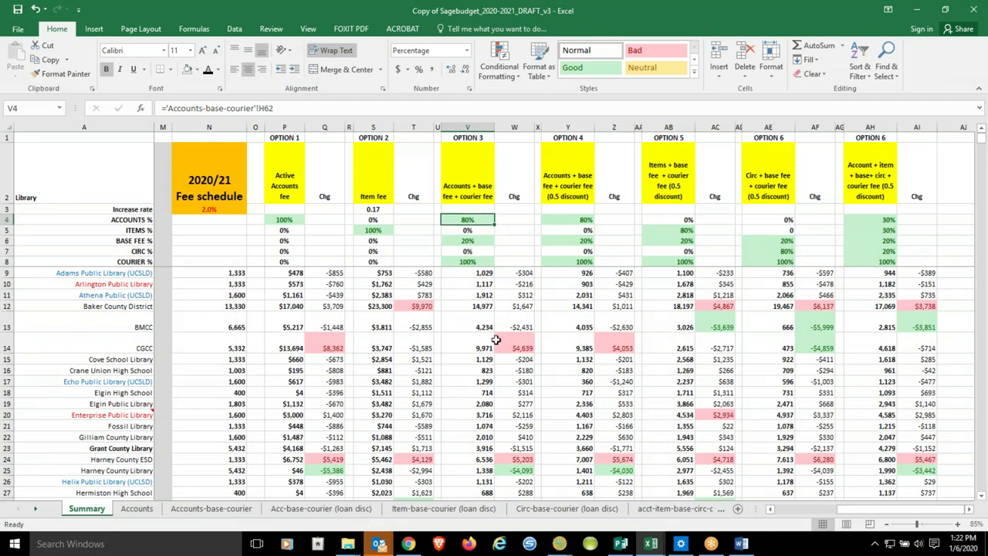
{"action": "scroll", "coordinate": [476, 337], "scroll_direction": "down", "scroll_amount": 8}
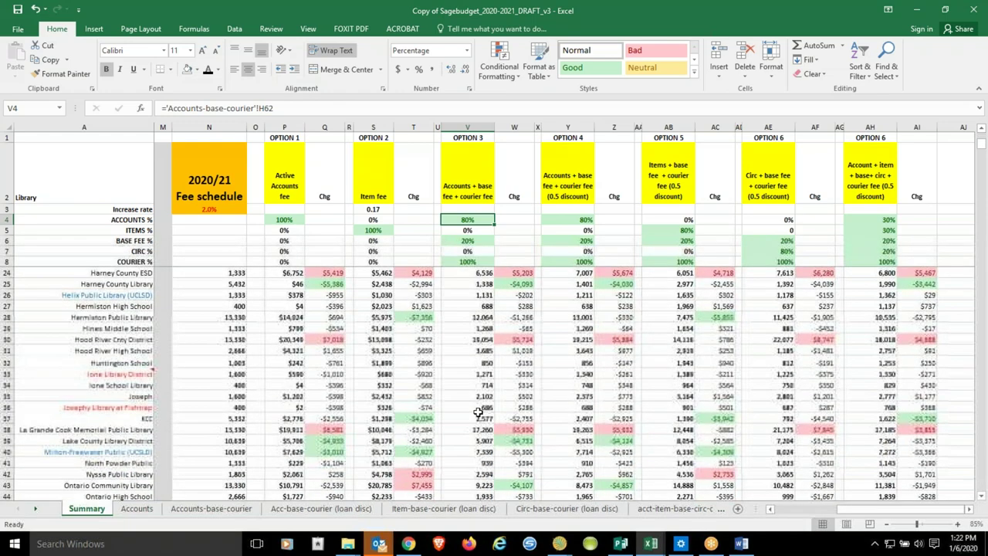
Check Option 4's heading and courier percentage, and view the courier fee columns on the Acc-base-courier (loan disc) sheet
{"action": "left_click", "coordinate": [584, 190]}
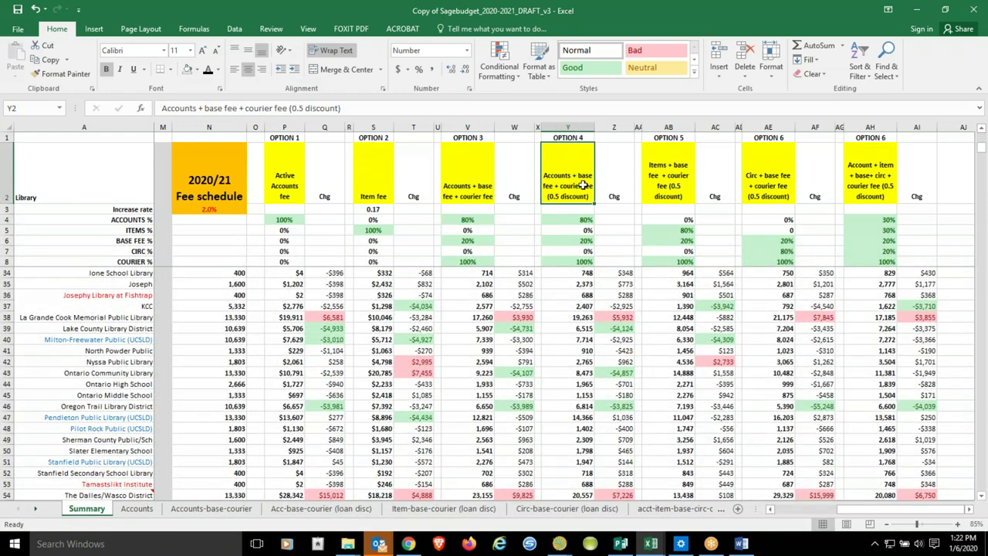
{"action": "left_click", "coordinate": [584, 261]}
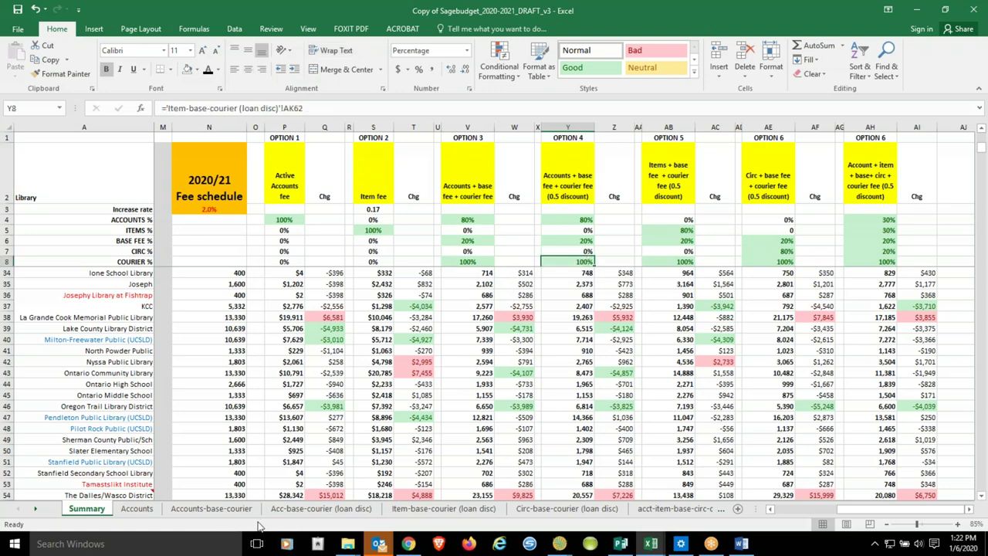
{"action": "left_click", "coordinate": [317, 509]}
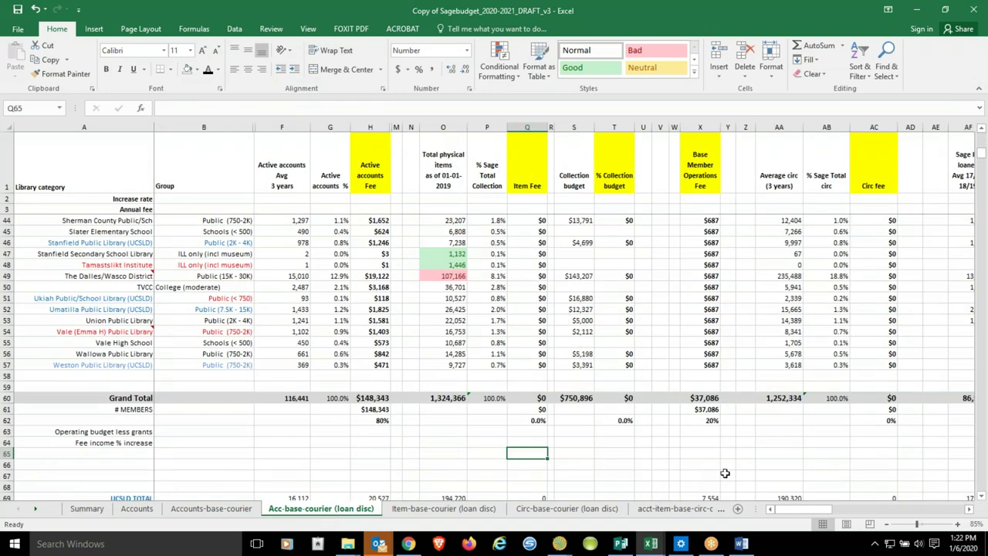
{"action": "left_click_drag", "start_coordinate": [803, 509], "coordinate": [877, 510]}
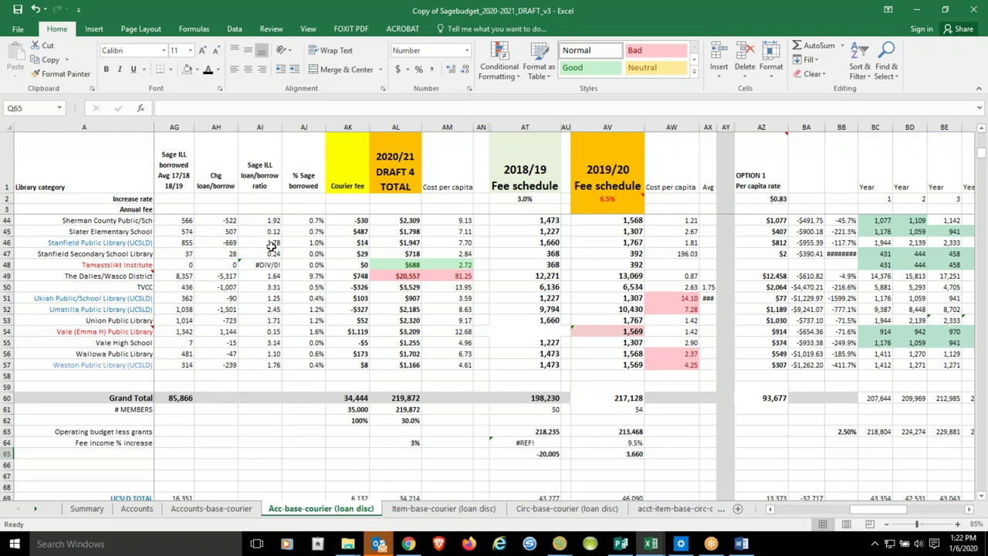
Examine the loan/borrow difference for Stanfield Secondary School Library and trace the cells in Pendleton Public Library's courier fee formula
{"action": "left_click", "coordinate": [223, 250]}
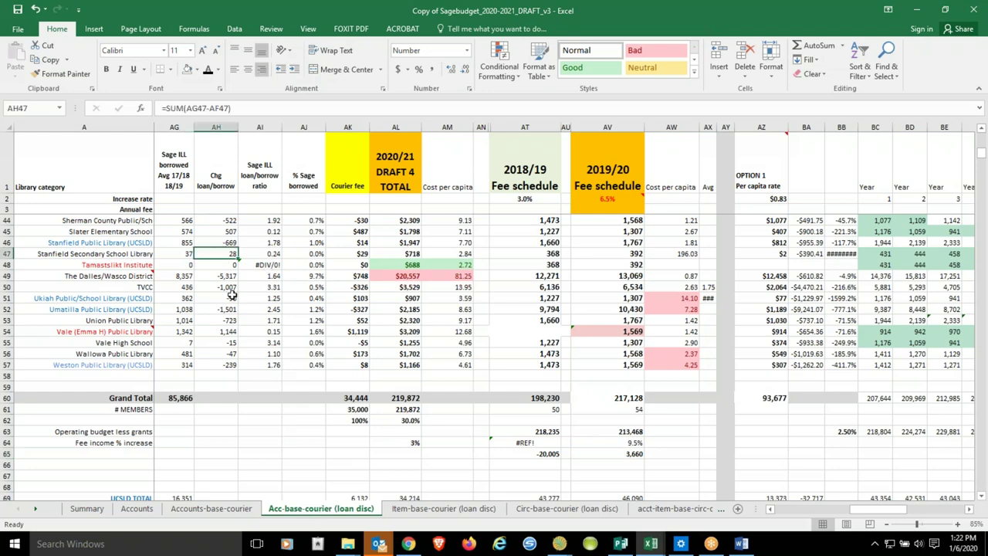
{"action": "scroll", "coordinate": [227, 254], "scroll_direction": "up", "scroll_amount": 2}
{"action": "left_click", "coordinate": [353, 255]}
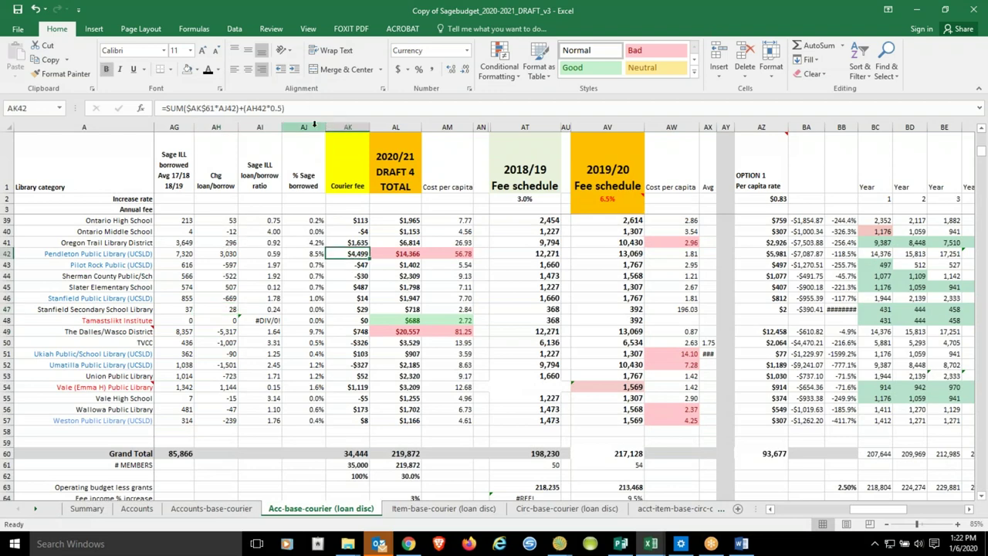
{"action": "left_click", "coordinate": [318, 108]}
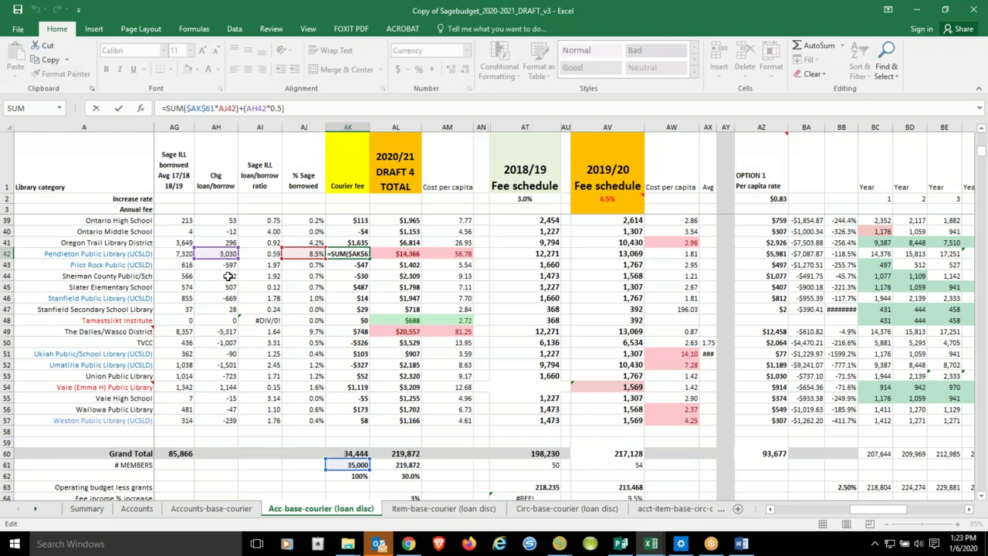
{"action": "left_click_drag", "start_coordinate": [860, 511], "coordinate": [853, 512]}
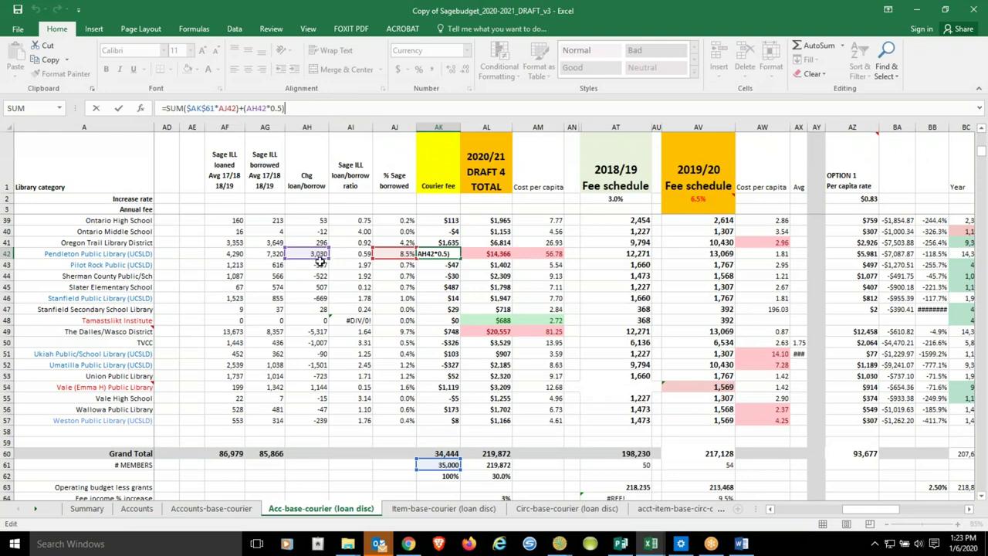
Compare Slater Elementary's courier fee formula with Pendleton Public Library's, and inspect Pendleton's loan/borrow difference
{"action": "left_click", "coordinate": [440, 285]}
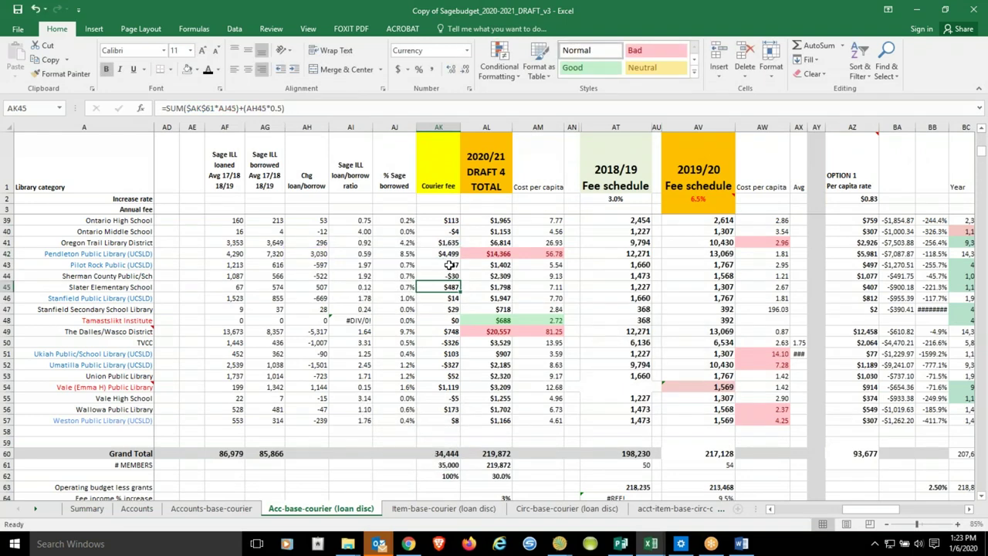
{"action": "left_click", "coordinate": [449, 256]}
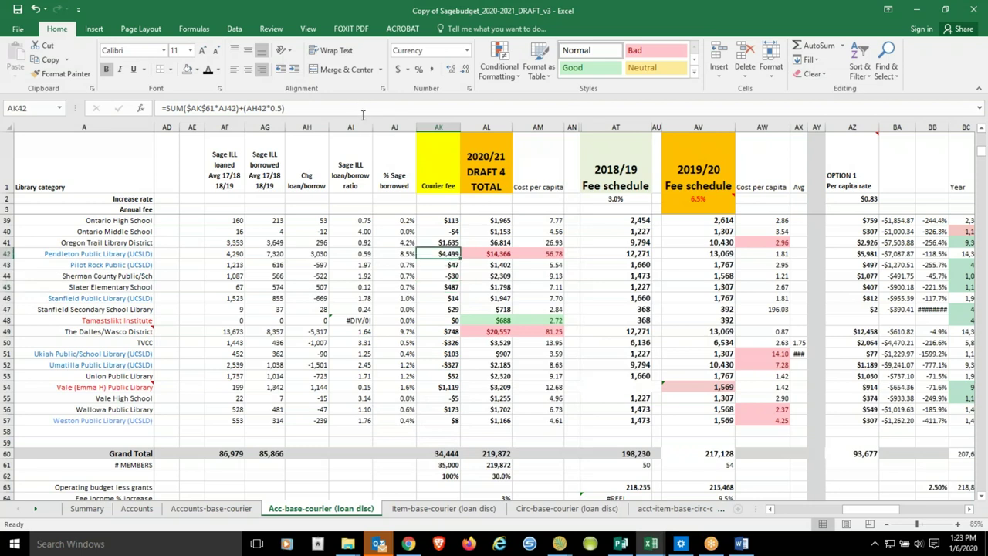
{"action": "left_click", "coordinate": [359, 108]}
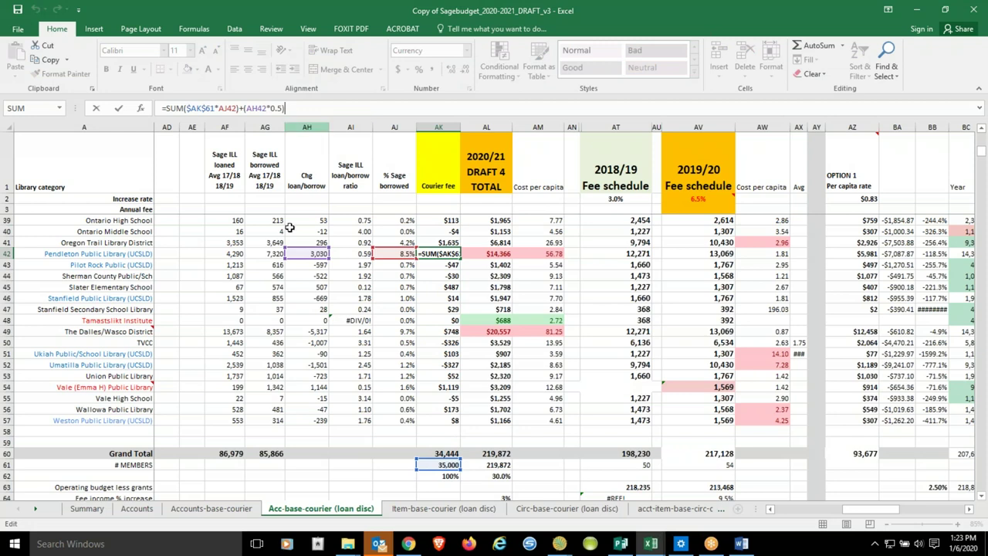
{"action": "left_click", "coordinate": [318, 256]}
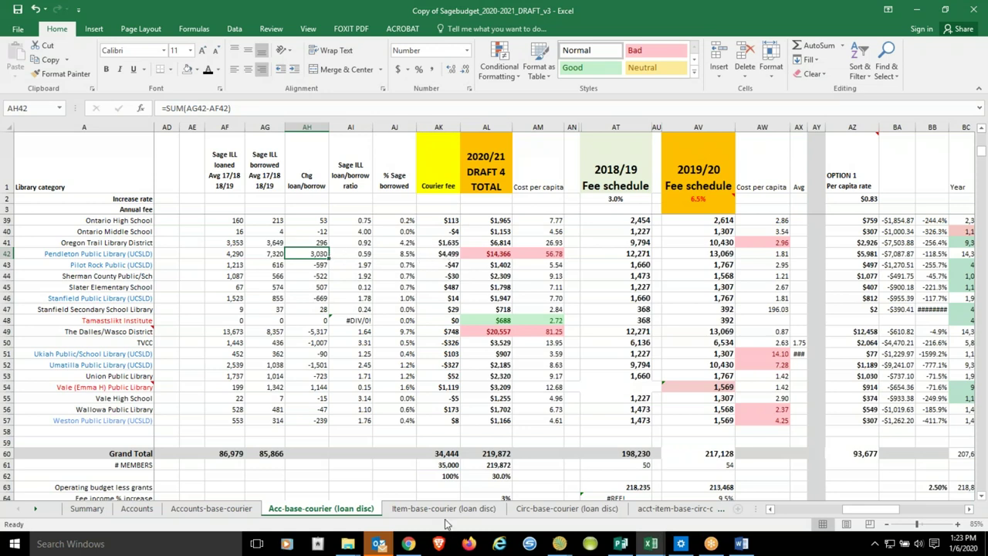
Return to the Summary sheet and compare the Option 5 items-based heading with Option 4's heading and accounts percentage
{"action": "left_click", "coordinate": [87, 508]}
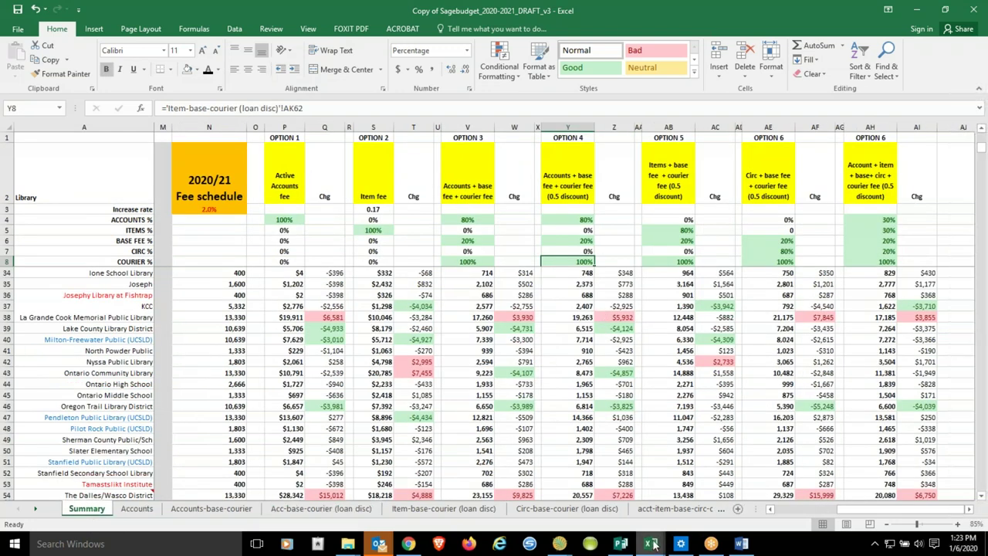
{"action": "left_click_drag", "start_coordinate": [900, 509], "coordinate": [923, 515]}
{"action": "left_click", "coordinate": [649, 175]}
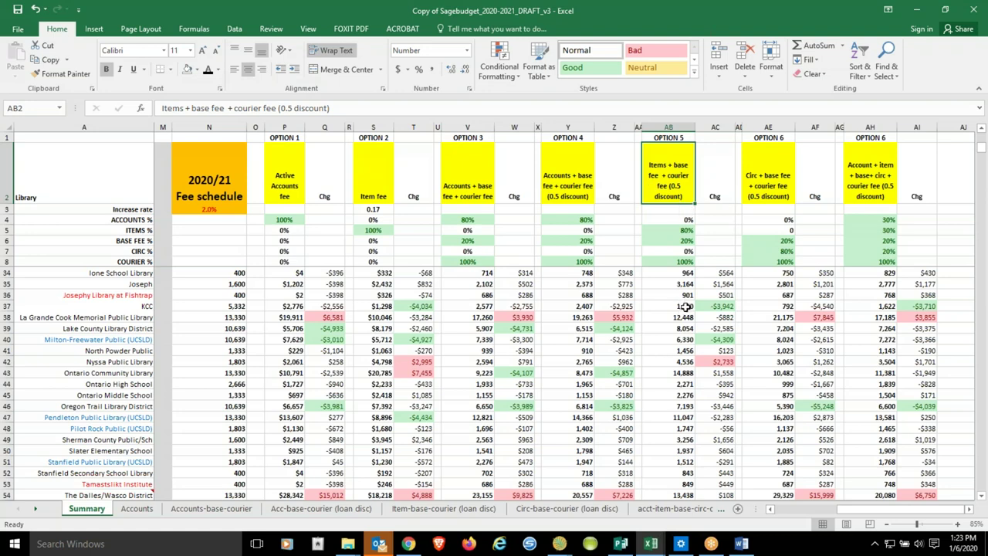
{"action": "scroll", "coordinate": [689, 322], "scroll_direction": "up", "scroll_amount": 2}
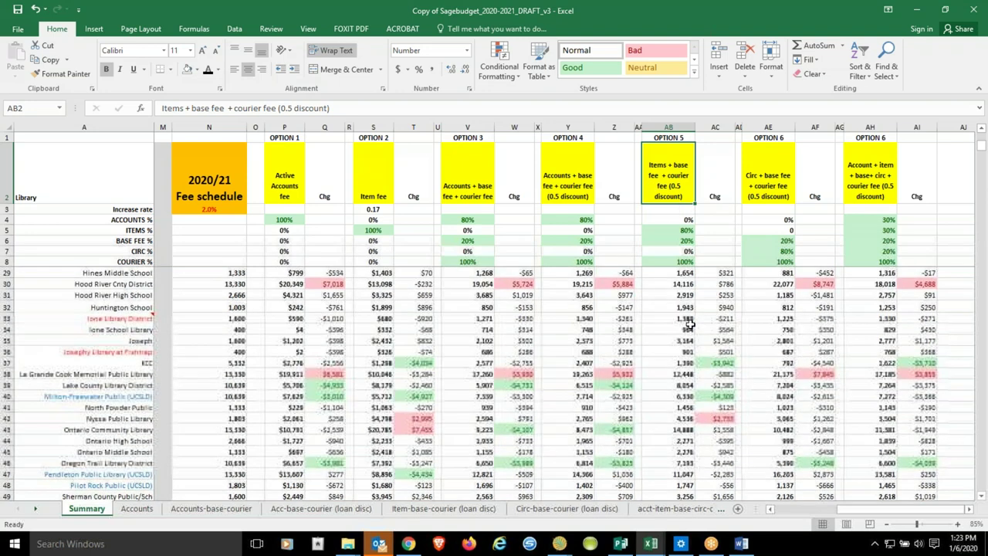
{"action": "left_click", "coordinate": [585, 170]}
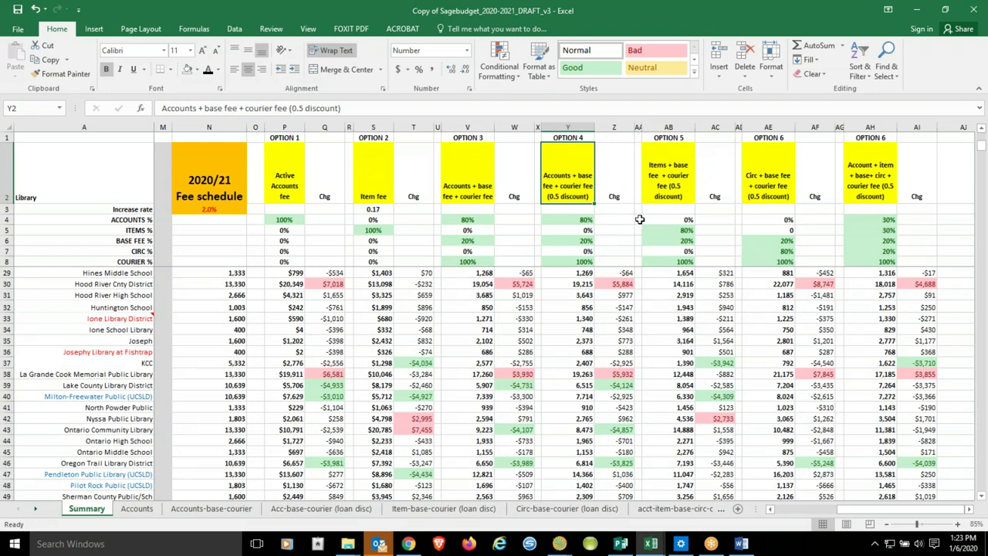
{"action": "left_click", "coordinate": [578, 221]}
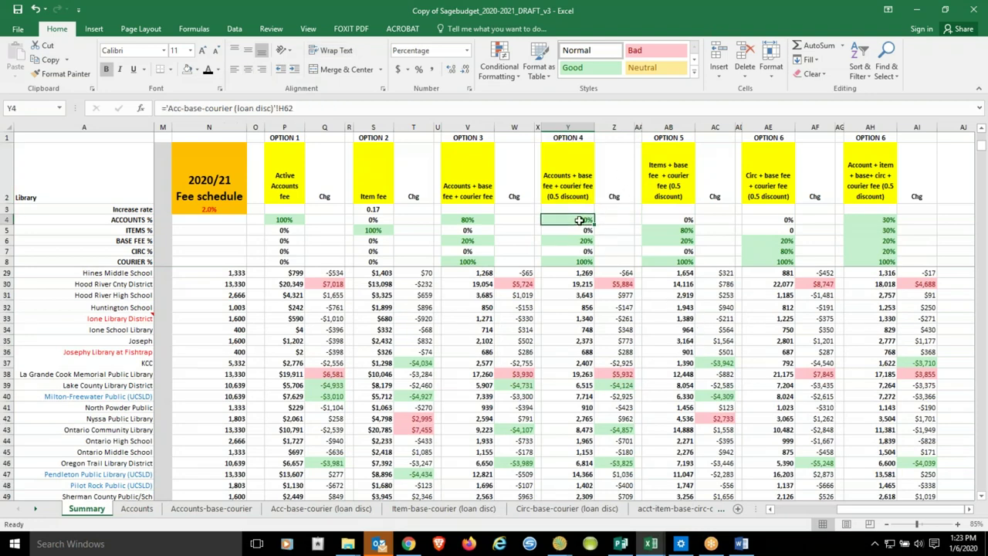
Check Option 5's items percentage, and inspect the circ-based Option 6 heading and its circ percentage
{"action": "left_click", "coordinate": [670, 233]}
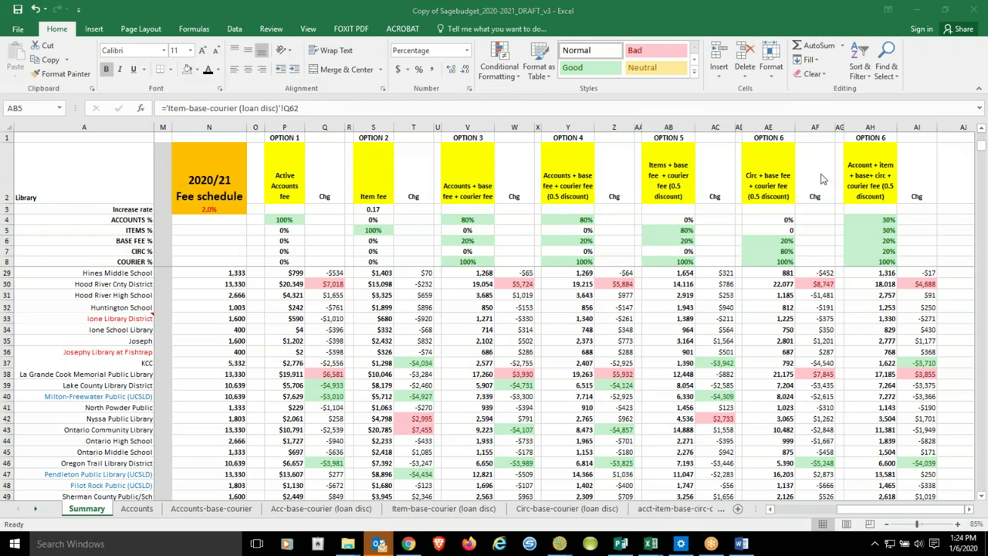
{"action": "left_click", "coordinate": [781, 186]}
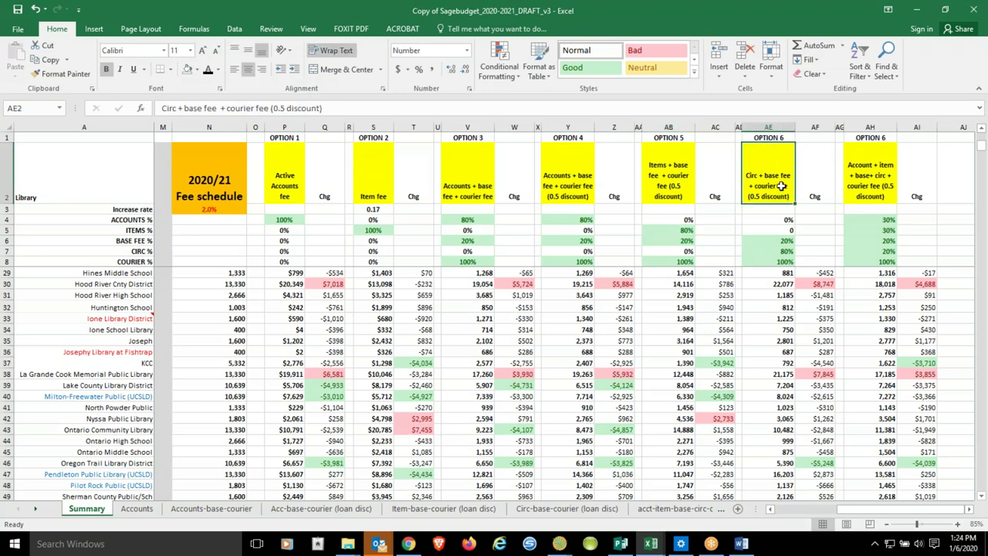
{"action": "left_click", "coordinate": [787, 251]}
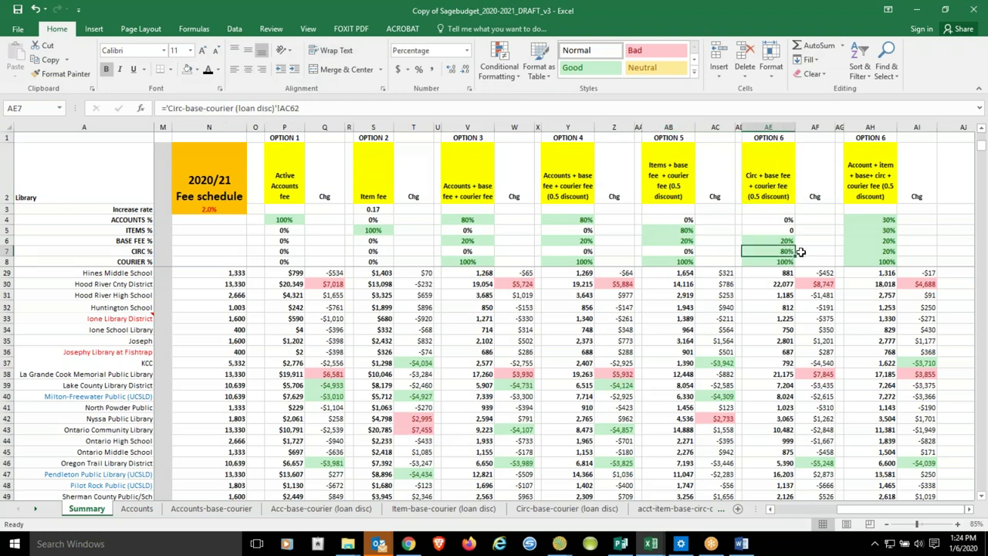
Rename the duplicate Option 6 heading above the account + item + base + circ + courier column to OPTION 7
{"action": "left_click", "coordinate": [899, 160]}
{"action": "left_click", "coordinate": [879, 138]}
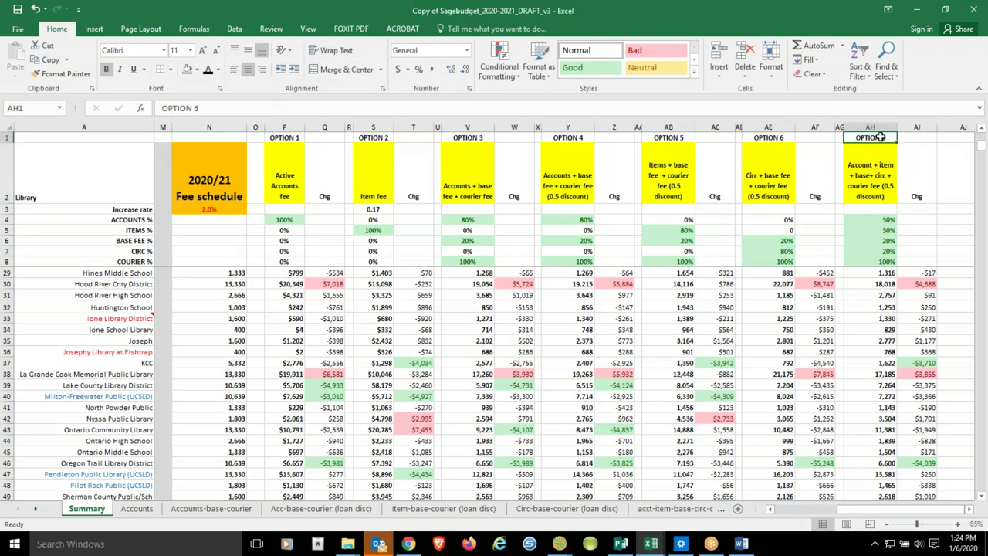
{"action": "double_click", "coordinate": [196, 109]}
{"action": "type", "text": "7"}
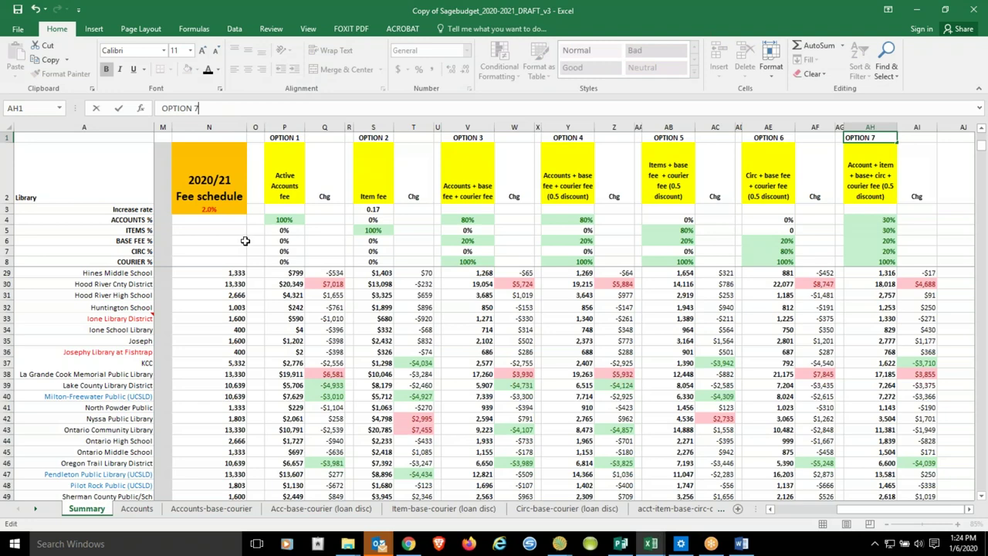
{"action": "key", "text": "Return"}
Inspect Option 7's circ percentage and fee description, and check its fees for Hood River High School and Lake County Library District
{"action": "left_click", "coordinate": [885, 254]}
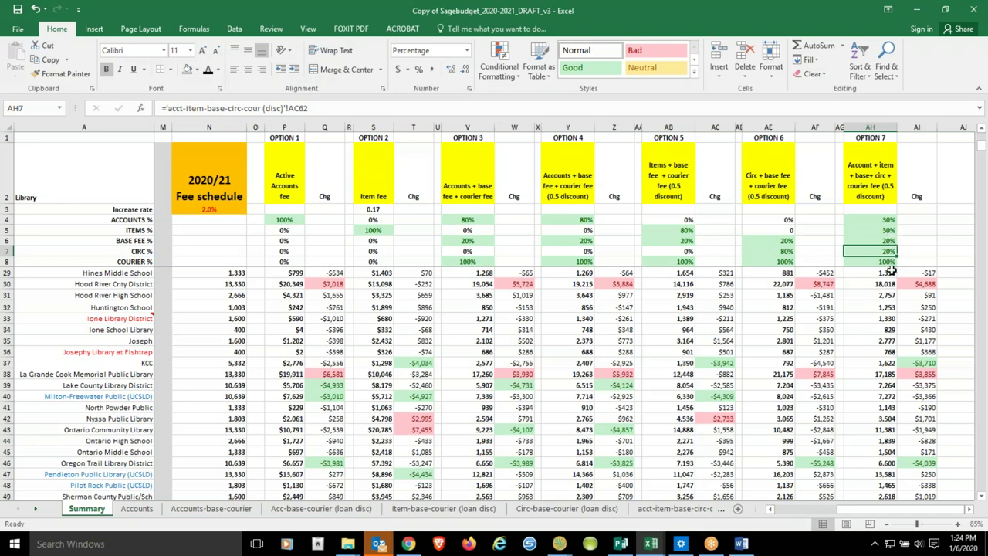
{"action": "left_click", "coordinate": [884, 297]}
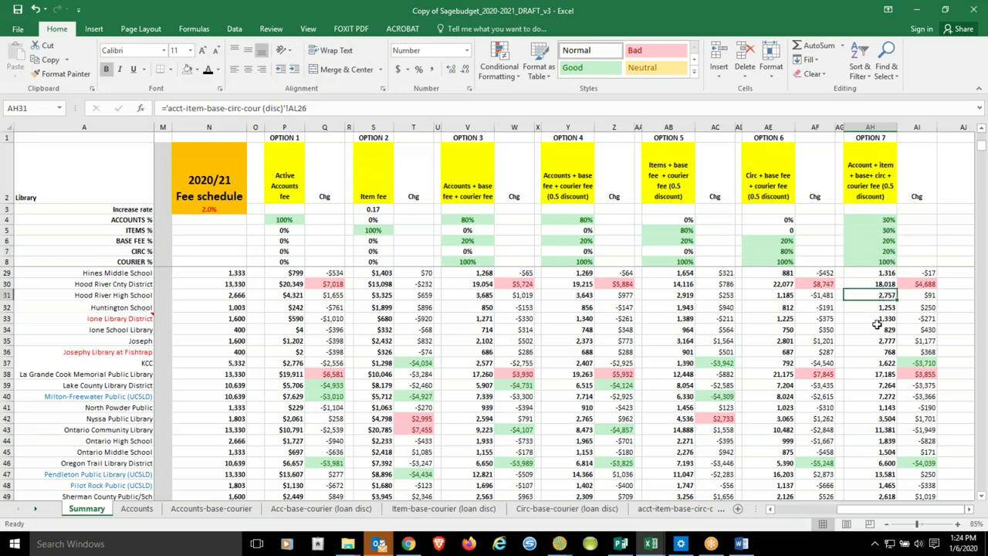
{"action": "left_click", "coordinate": [884, 193]}
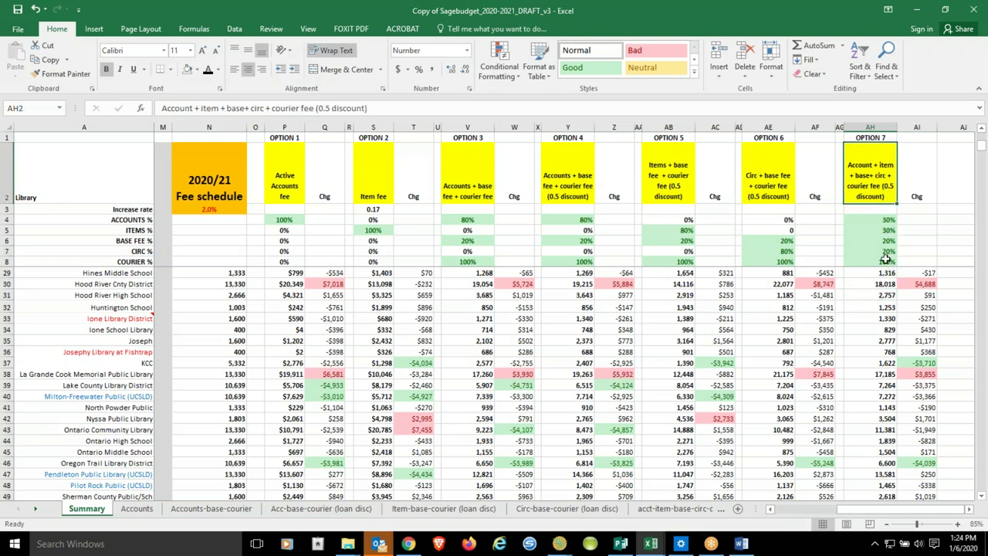
{"action": "left_click", "coordinate": [888, 386]}
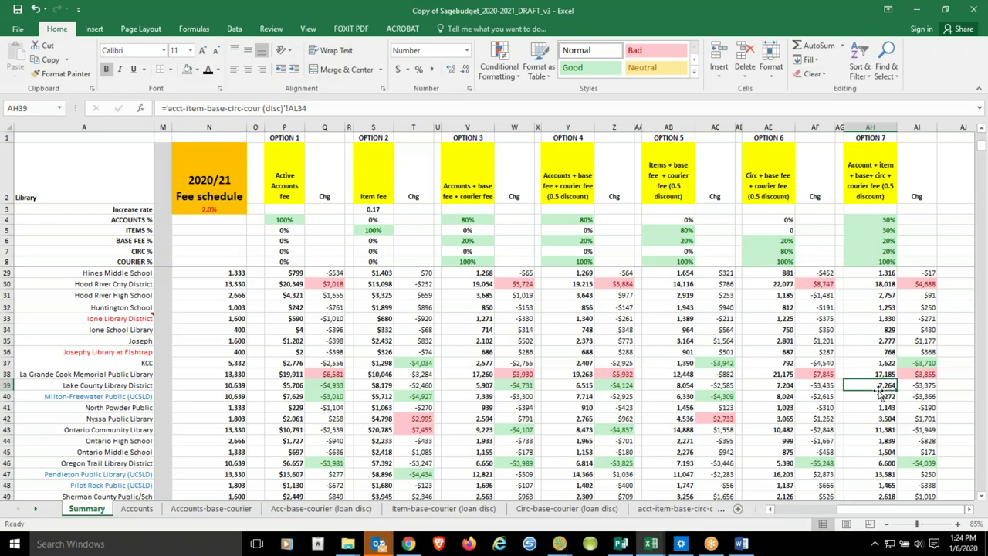
Examine the Option 7 fee changes for Baker County District, BMCC and Harney County ESD
{"action": "scroll", "coordinate": [880, 386], "scroll_direction": "up", "scroll_amount": 7}
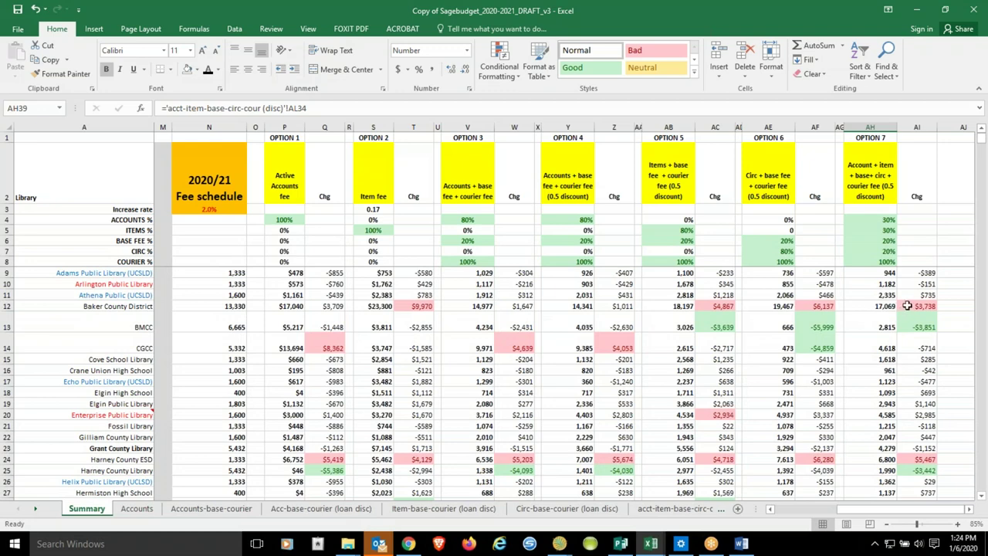
{"action": "left_click", "coordinate": [932, 307]}
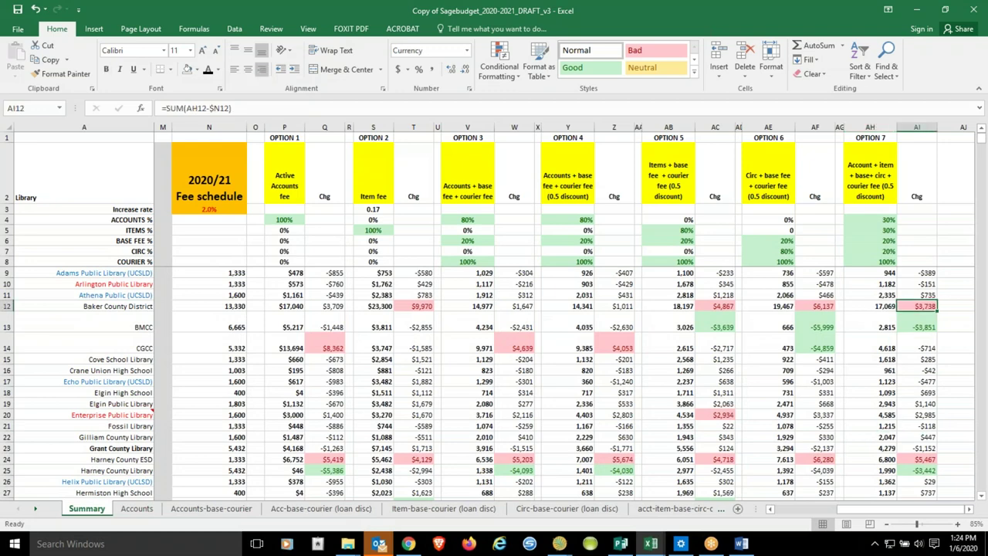
{"action": "left_click", "coordinate": [920, 330]}
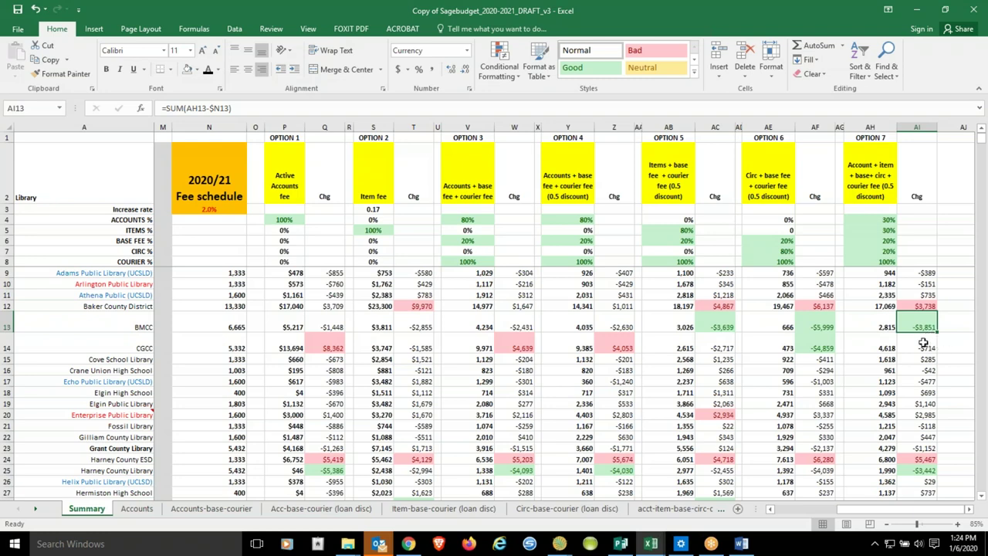
{"action": "scroll", "coordinate": [891, 455], "scroll_direction": "down", "scroll_amount": 2}
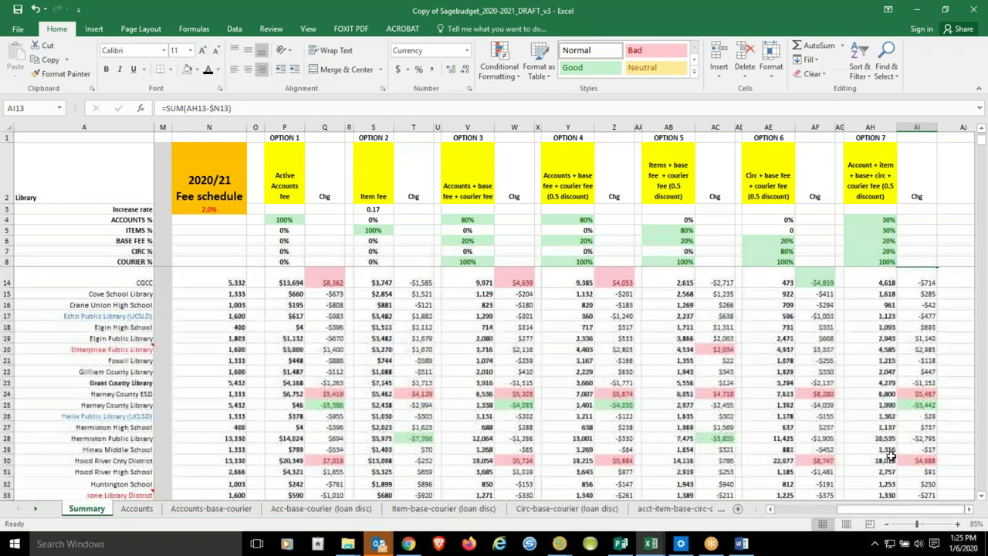
{"action": "left_click", "coordinate": [918, 395]}
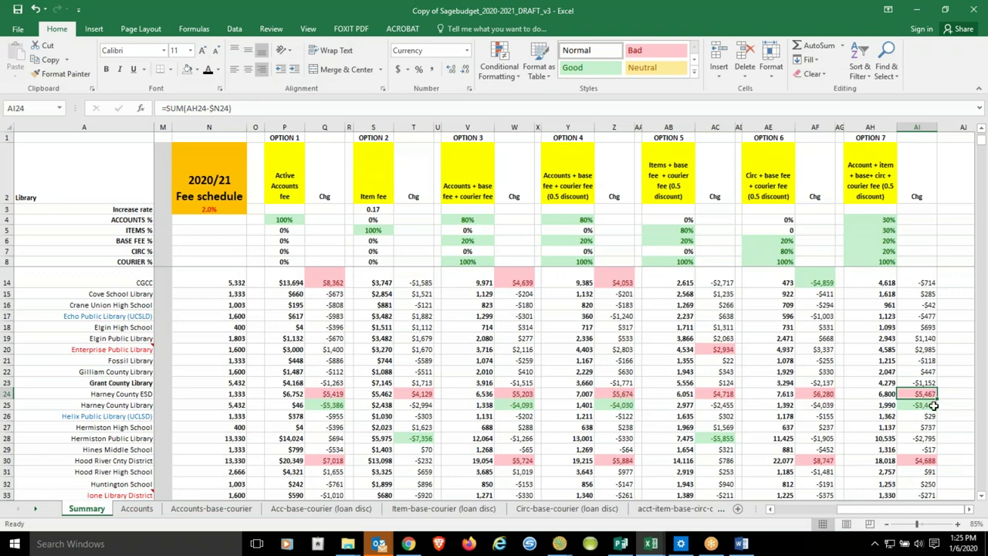
Review the earlier fee schedules beside the options and inspect Harney County ESD's three-year active accounts average
{"action": "left_click_drag", "start_coordinate": [926, 509], "coordinate": [924, 510]}
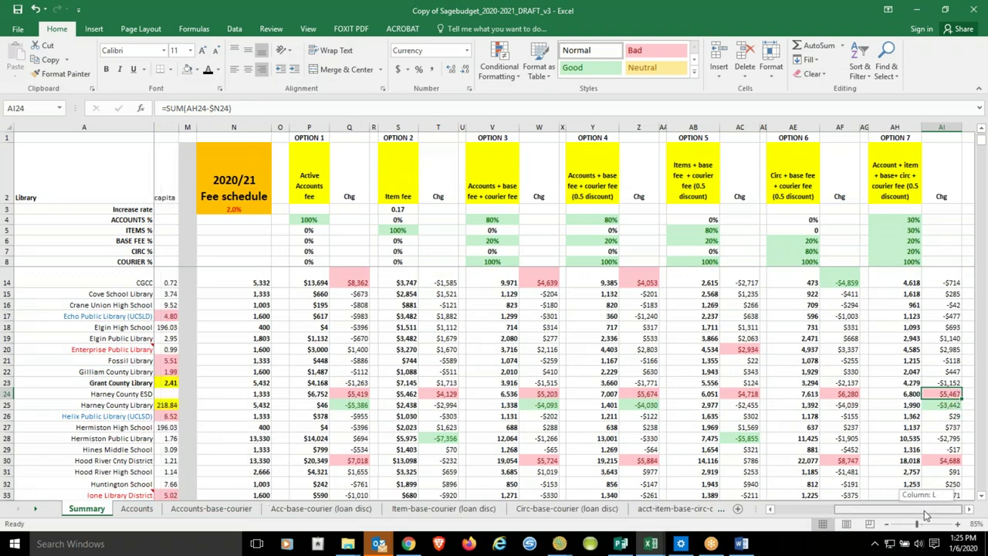
{"action": "left_click_drag", "start_coordinate": [923, 513], "coordinate": [928, 512]}
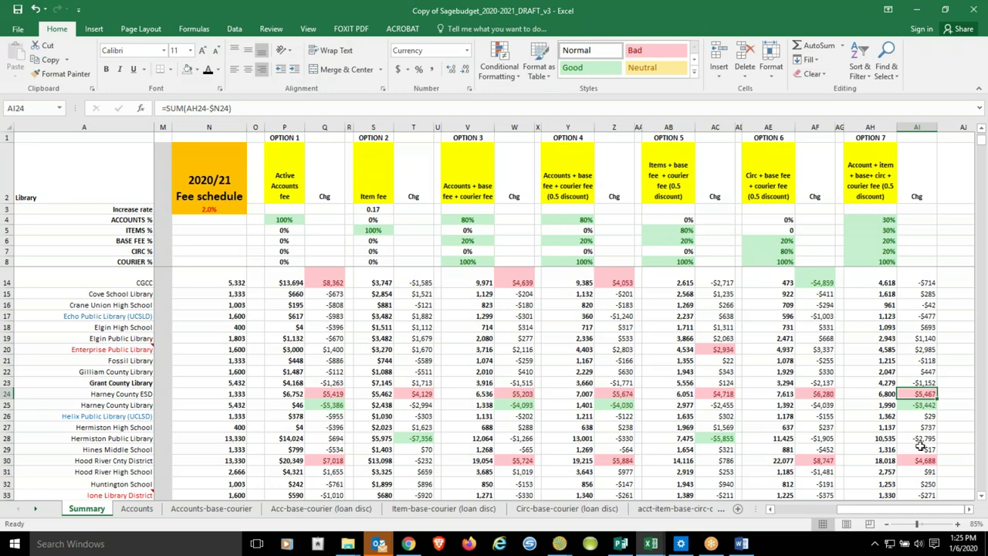
{"action": "left_click_drag", "start_coordinate": [912, 513], "coordinate": [903, 514]}
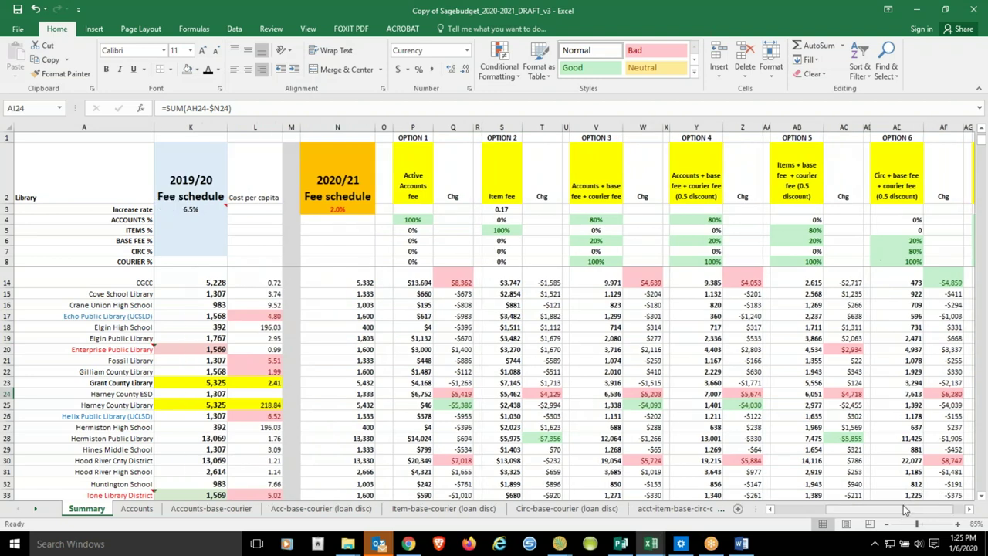
{"action": "left_click_drag", "start_coordinate": [909, 513], "coordinate": [873, 516]}
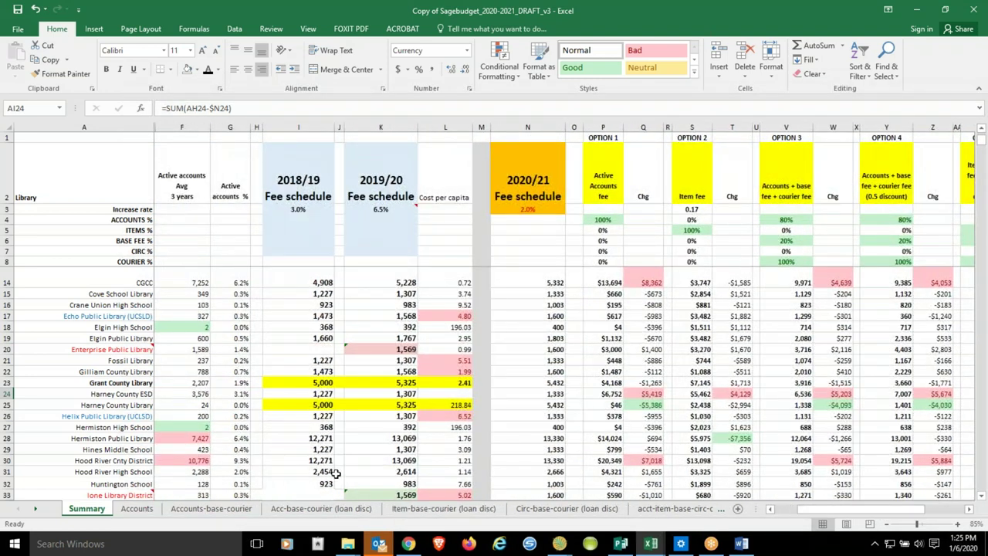
{"action": "left_click", "coordinate": [200, 394]}
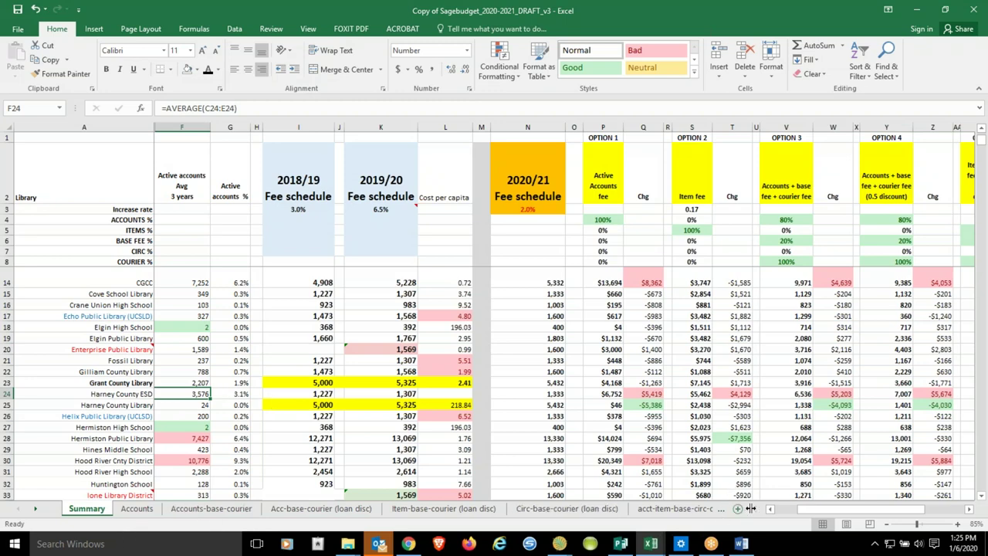
Find Harney County ESD on the acct-item-base-circ-cour (disc) sheet and compare its average circ with neighbouring Grant County Library
{"action": "left_click", "coordinate": [694, 509]}
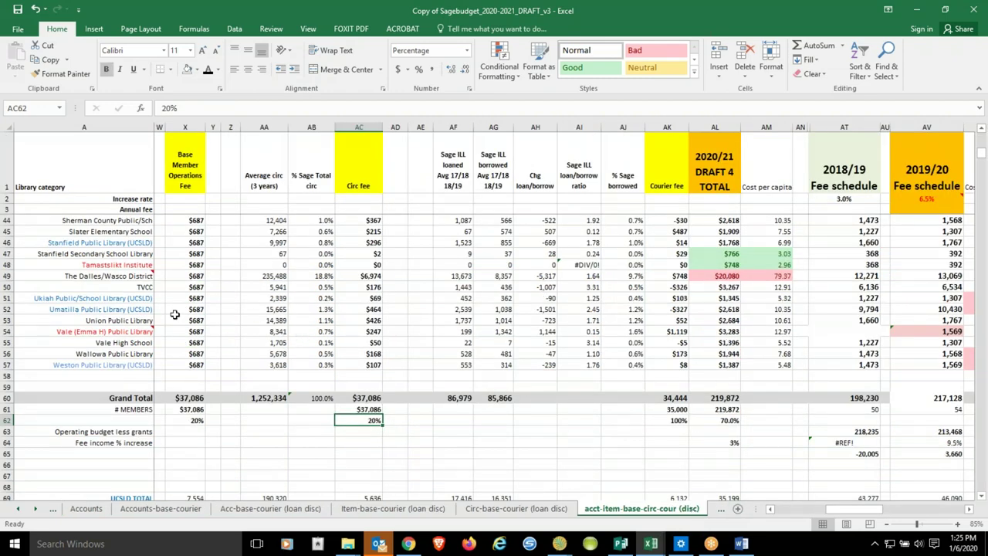
{"action": "scroll", "coordinate": [62, 294], "scroll_direction": "up", "scroll_amount": 8}
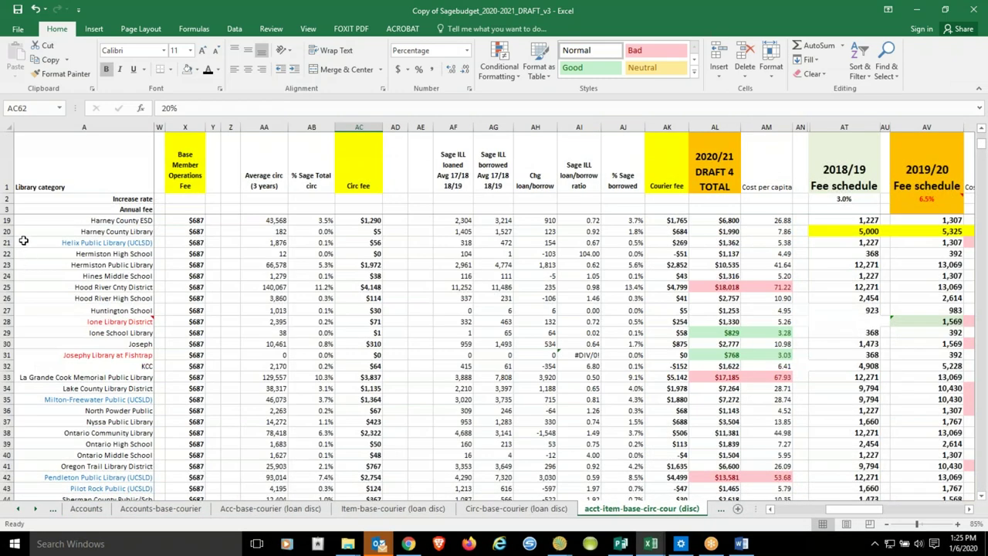
{"action": "left_click", "coordinate": [6, 231]}
{"action": "left_click", "coordinate": [7, 220]}
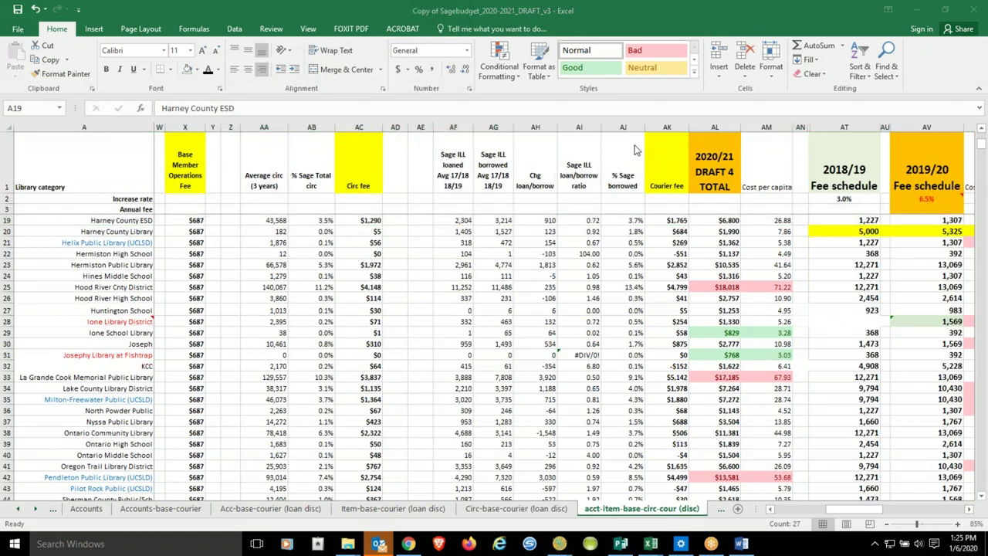
{"action": "scroll", "coordinate": [222, 287], "scroll_direction": "up", "scroll_amount": 2}
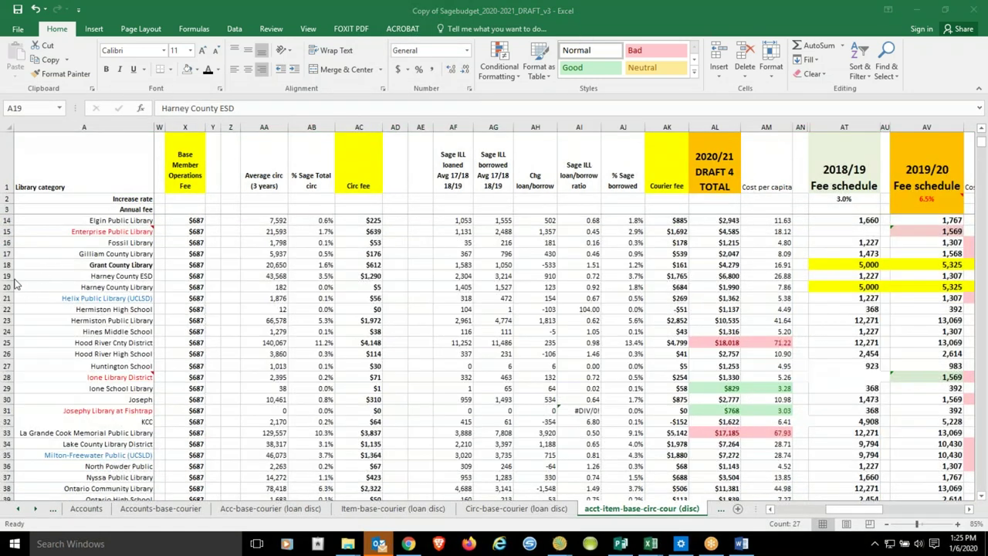
{"action": "left_click", "coordinate": [7, 278]}
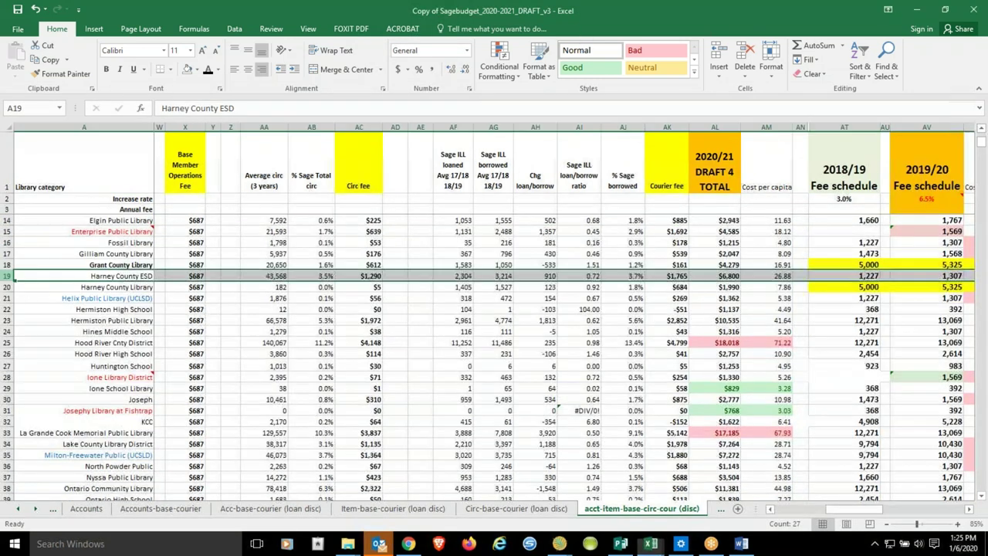
{"action": "left_click", "coordinate": [279, 275]}
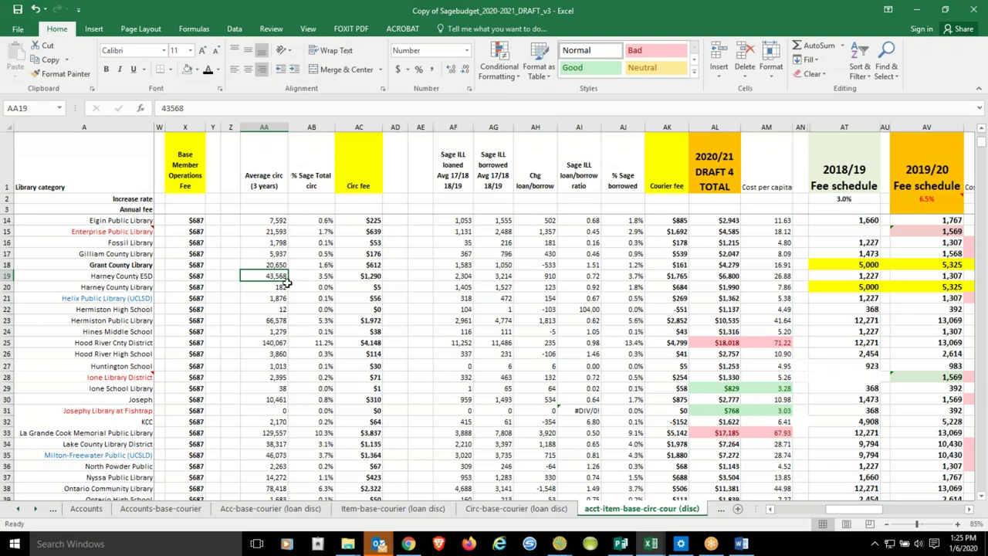
{"action": "left_click_drag", "start_coordinate": [863, 513], "coordinate": [859, 515]}
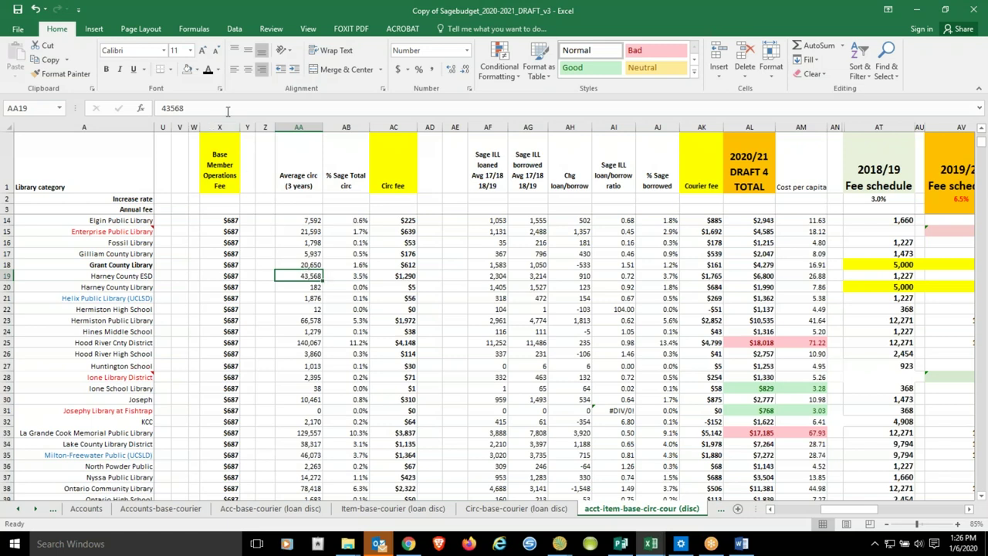
{"action": "left_click", "coordinate": [311, 267]}
{"action": "left_click", "coordinate": [314, 275]}
Compare the average circ and active accounts of Harney County ESD and Harney County Library on the Acc-base-courier (loan disc) sheet
{"action": "key", "text": "ctrl+Page_Up"}
{"action": "key", "text": "ctrl+Page_Up"}
{"action": "key", "text": "ctrl+Page_Up"}
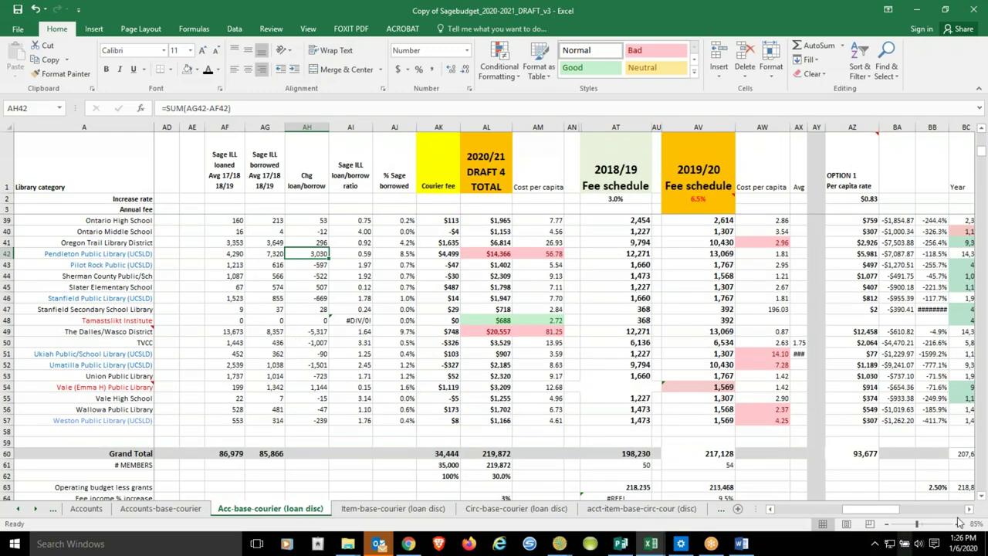
{"action": "left_click_drag", "start_coordinate": [880, 508], "coordinate": [774, 527]}
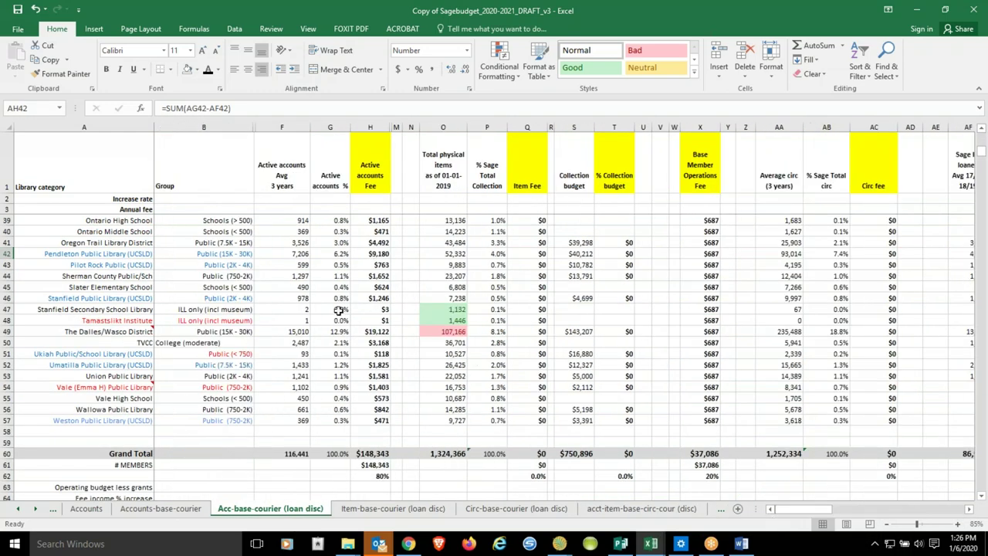
{"action": "scroll", "coordinate": [314, 305], "scroll_direction": "up", "scroll_amount": 2}
{"action": "scroll", "coordinate": [314, 305], "scroll_direction": "up", "scroll_amount": 7}
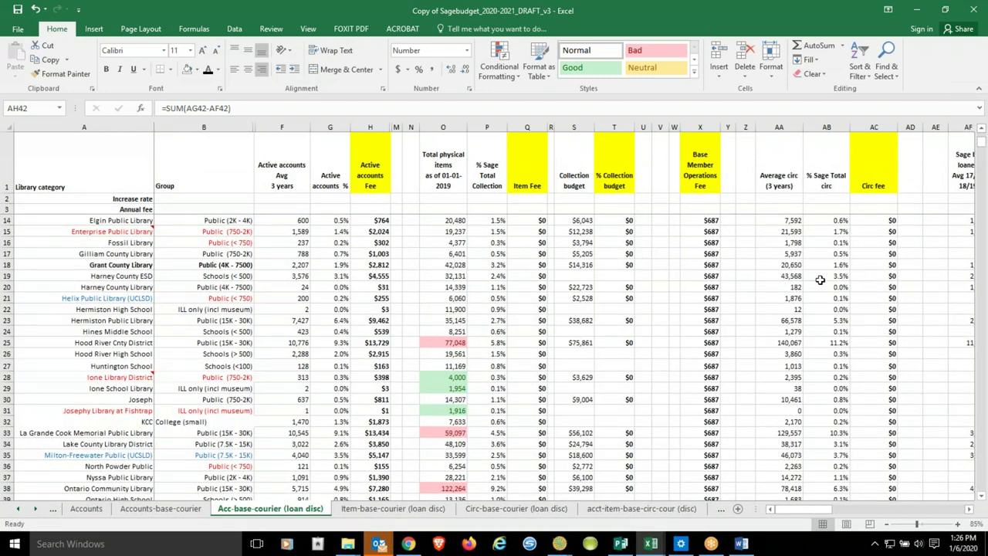
{"action": "left_click", "coordinate": [797, 279]}
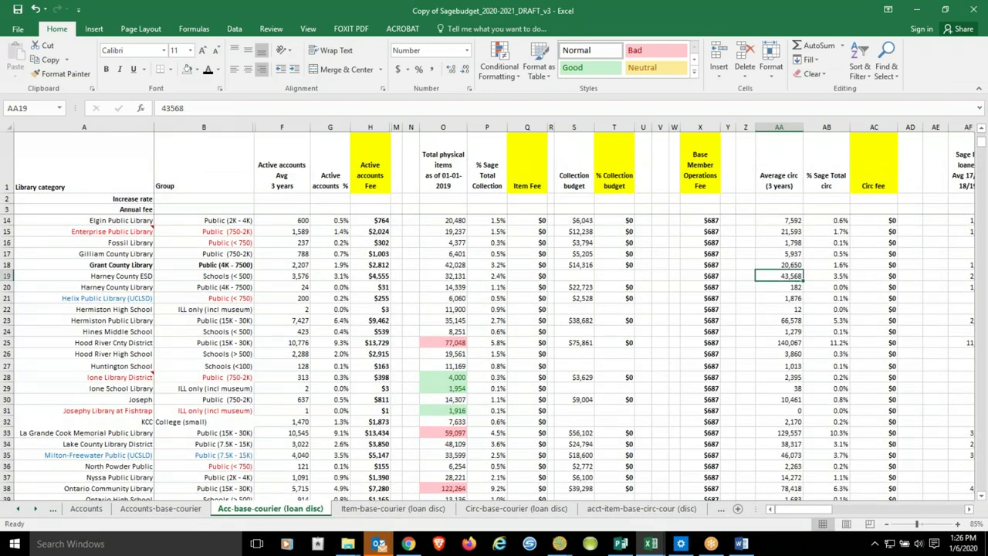
{"action": "left_click", "coordinate": [797, 287]}
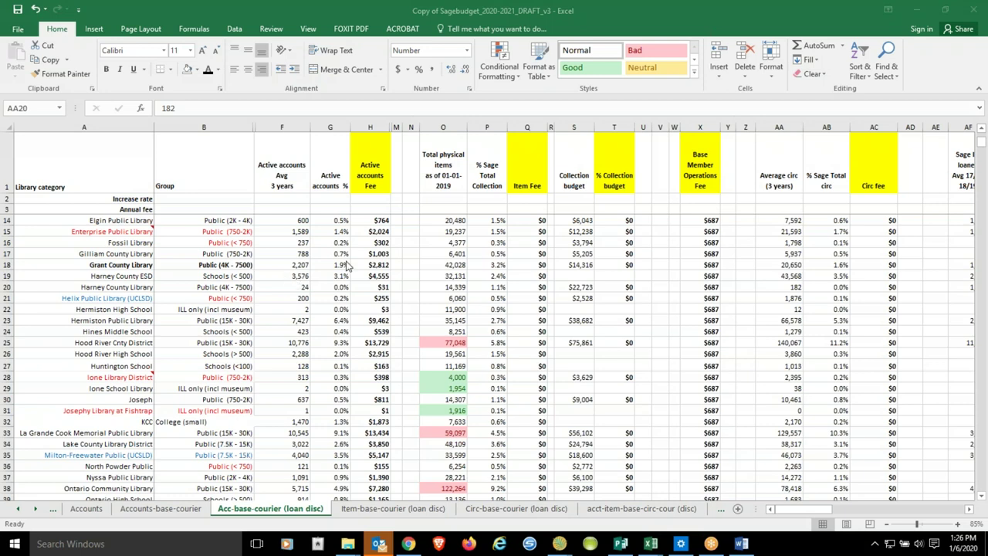
On the Summary sheet, rename the Harney County ESD entry in A24 by copying Harney County Library from A25
{"action": "left_click", "coordinate": [18, 510]}
{"action": "left_click", "coordinate": [87, 509]}
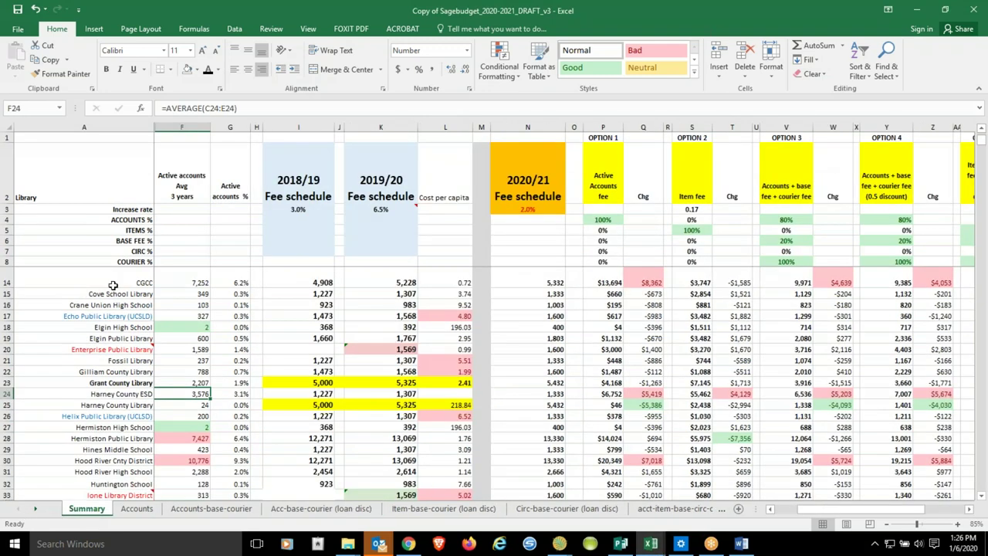
{"action": "left_click", "coordinate": [140, 403]}
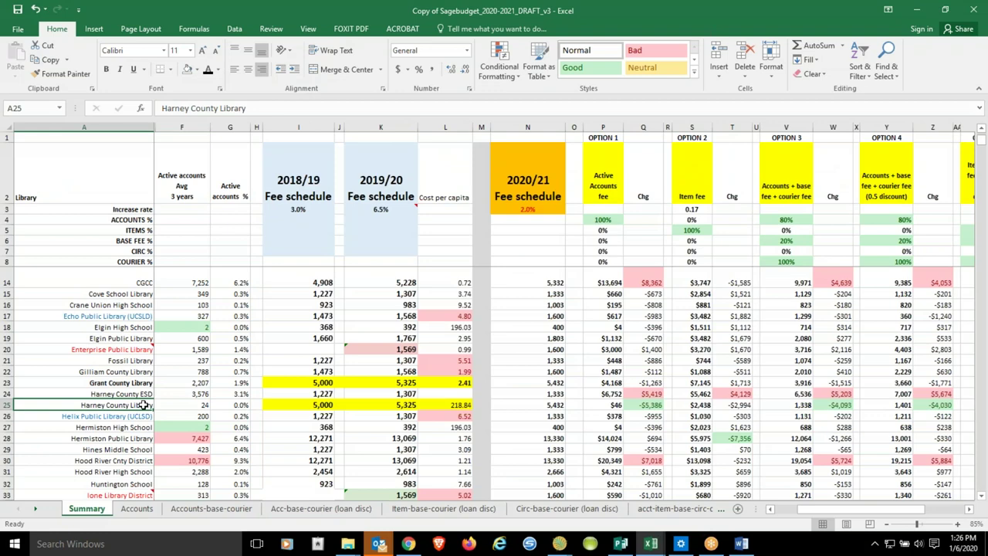
{"action": "key", "text": "ctrl+c"}
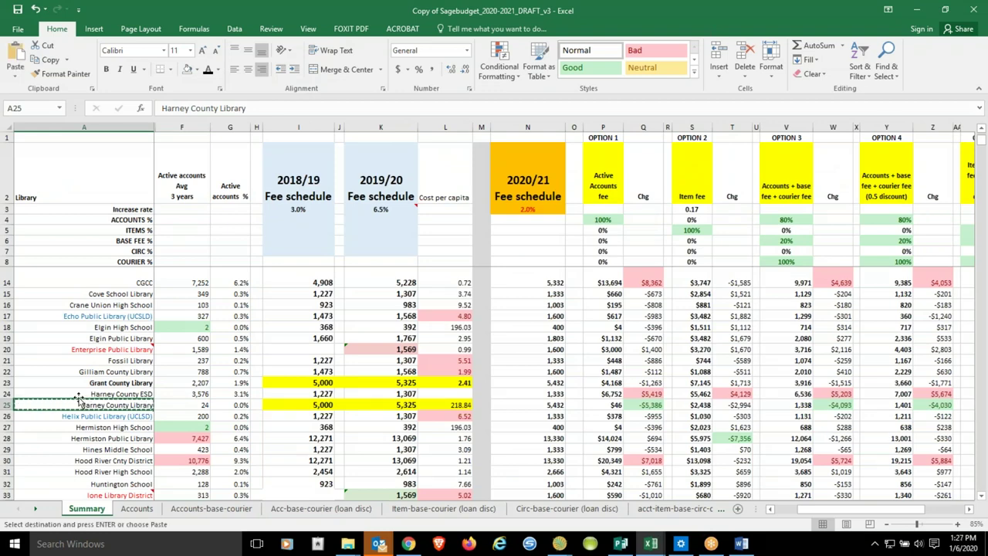
{"action": "left_click", "coordinate": [100, 394]}
{"action": "key", "text": "ctrl+v"}
Change the library name in A25 to Harney County ESD
{"action": "left_click", "coordinate": [93, 405]}
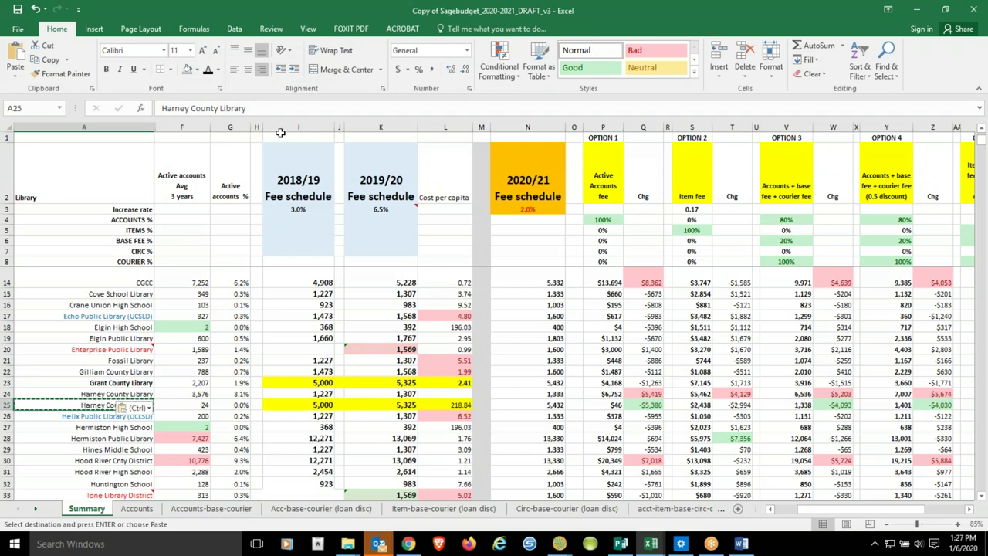
{"action": "left_click", "coordinate": [240, 108]}
{"action": "double_click", "coordinate": [239, 108]}
{"action": "type", "text": "ES"}
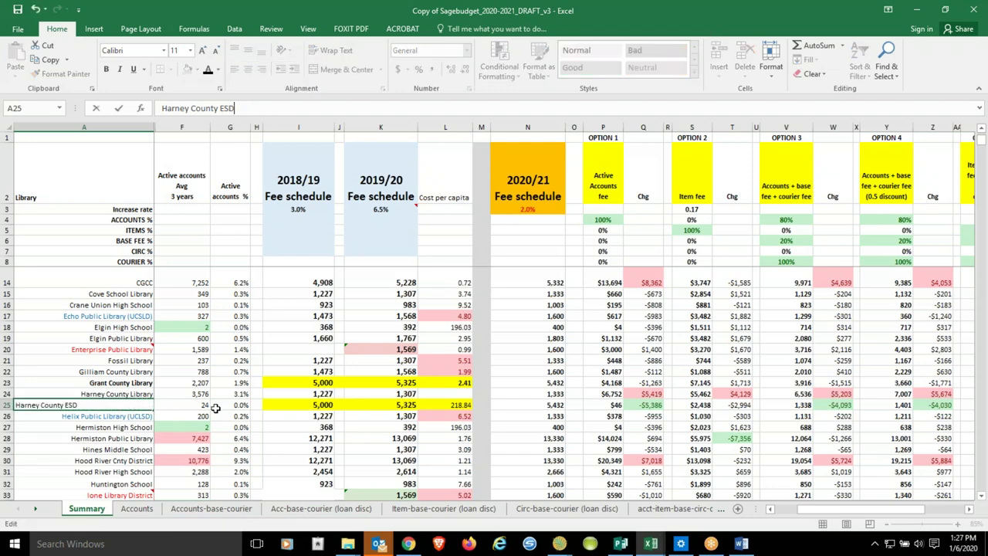
{"action": "type", "text": "D"}
{"action": "left_click", "coordinate": [220, 406]}
Compare the Option 7 changes for Harney County Library and Harney County ESD with their 2020/21 fee schedule amounts
{"action": "left_click_drag", "start_coordinate": [895, 508], "coordinate": [936, 511]}
{"action": "left_click", "coordinate": [911, 396]}
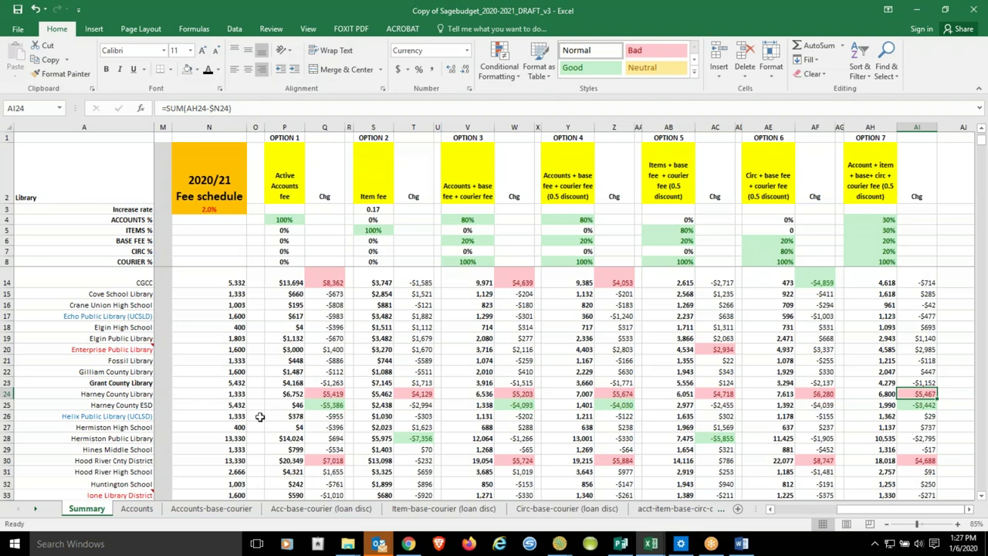
{"action": "left_click", "coordinate": [237, 393]}
{"action": "left_click_drag", "start_coordinate": [887, 510], "coordinate": [837, 511]}
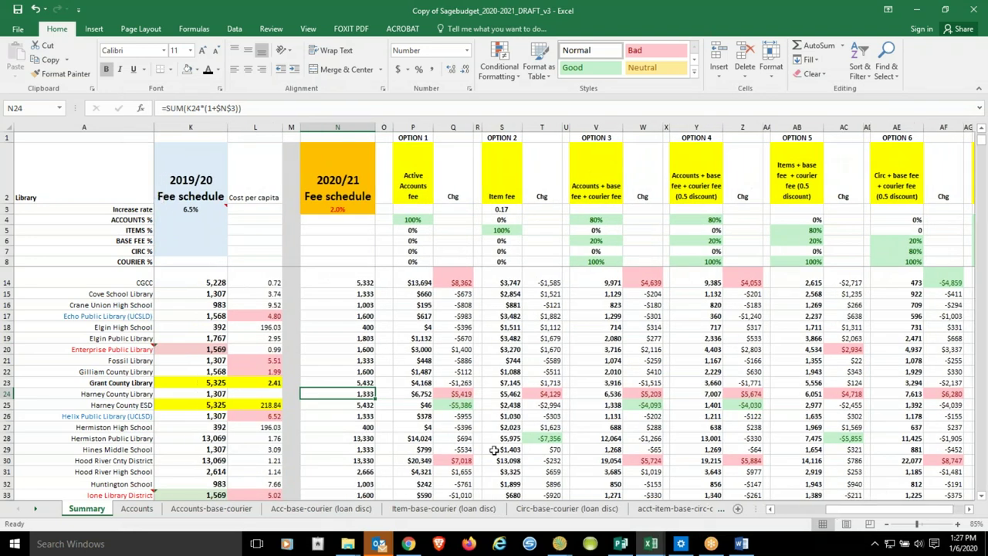
{"action": "left_click", "coordinate": [367, 404]}
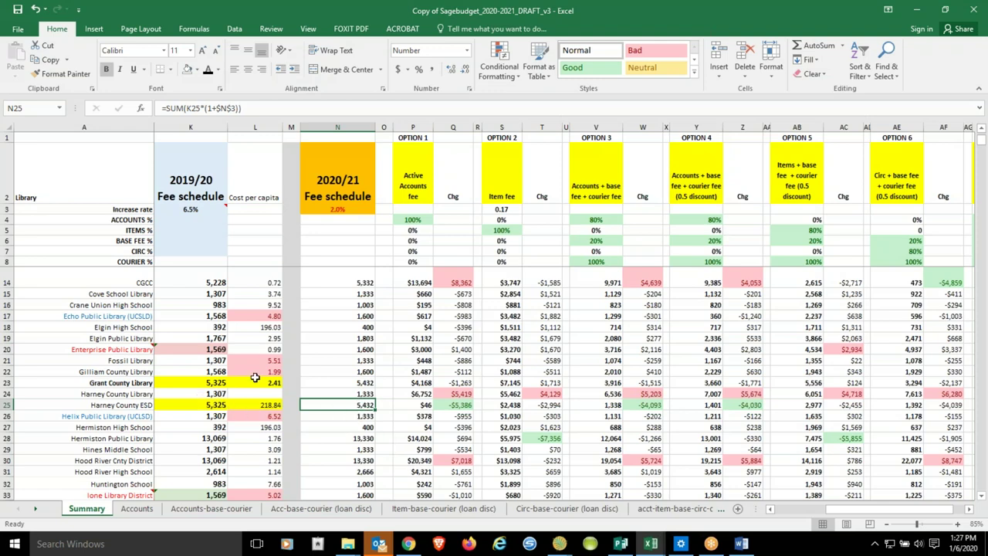
{"action": "left_click_drag", "start_coordinate": [883, 508], "coordinate": [911, 510]}
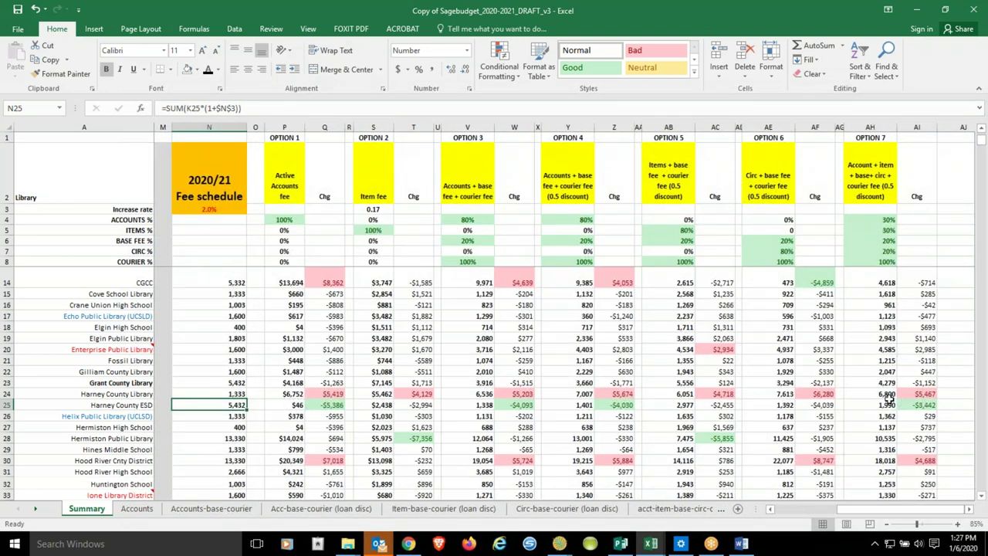
Examine the Option 7 fee changes for Hood River Cnty District, KCC, La Grande Cook Memorial and Oregon Trail Library District
{"action": "scroll", "coordinate": [918, 421], "scroll_direction": "down", "scroll_amount": 2}
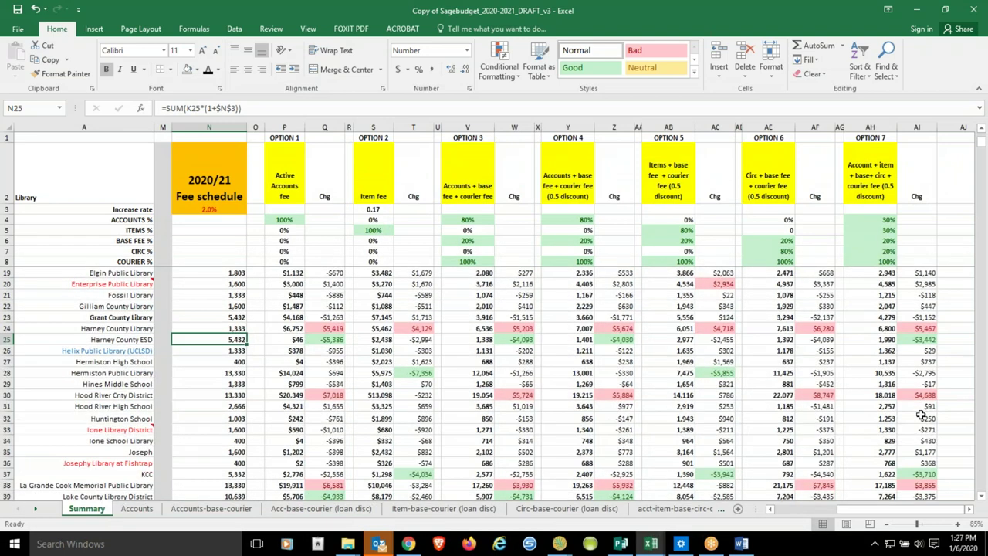
{"action": "left_click", "coordinate": [924, 395]}
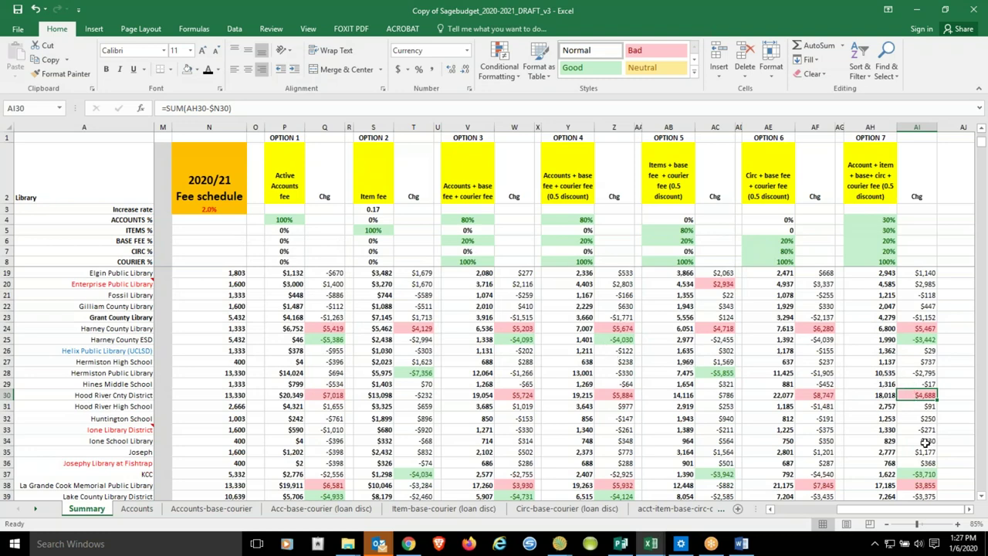
{"action": "scroll", "coordinate": [924, 422], "scroll_direction": "down", "scroll_amount": 2}
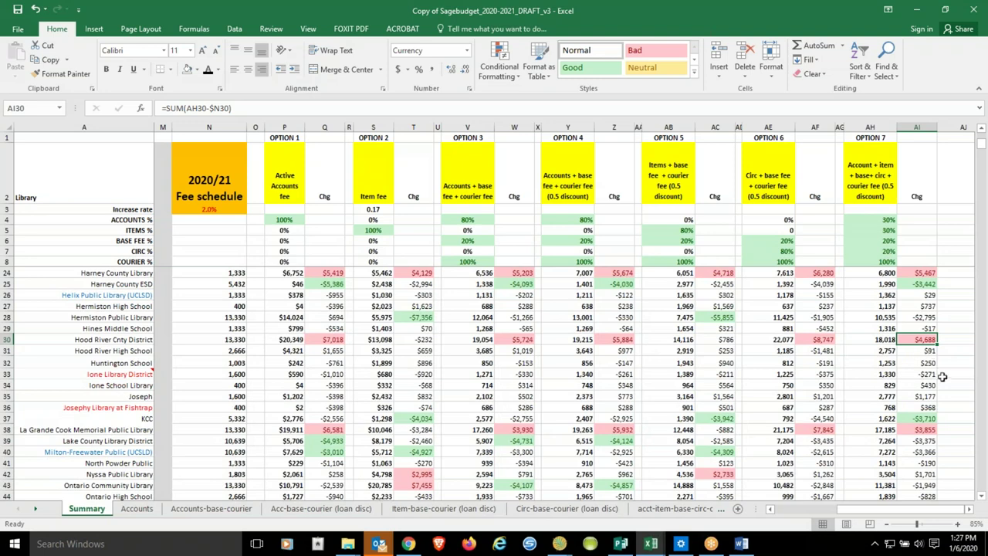
{"action": "scroll", "coordinate": [917, 429], "scroll_direction": "down", "scroll_amount": 2}
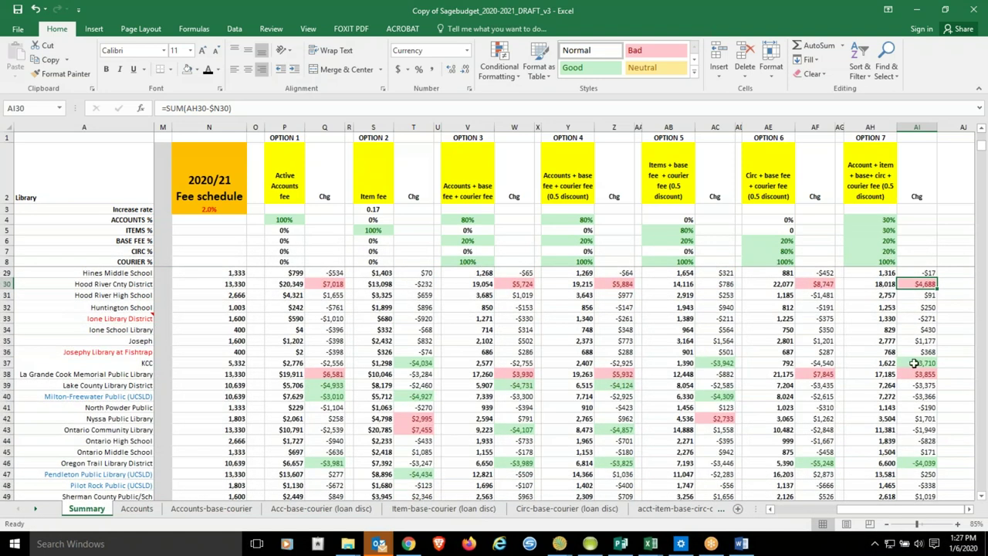
{"action": "left_click", "coordinate": [916, 363]}
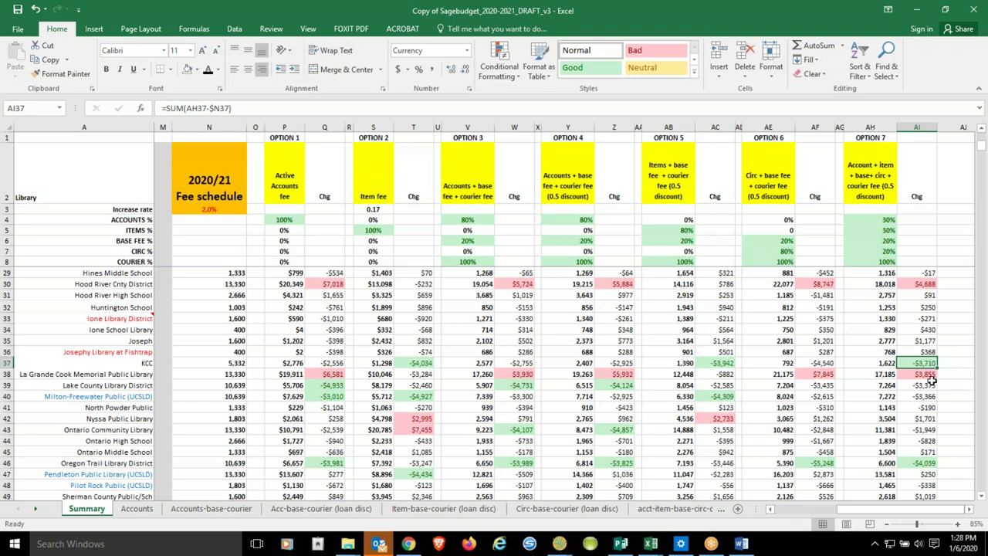
{"action": "left_click", "coordinate": [930, 374]}
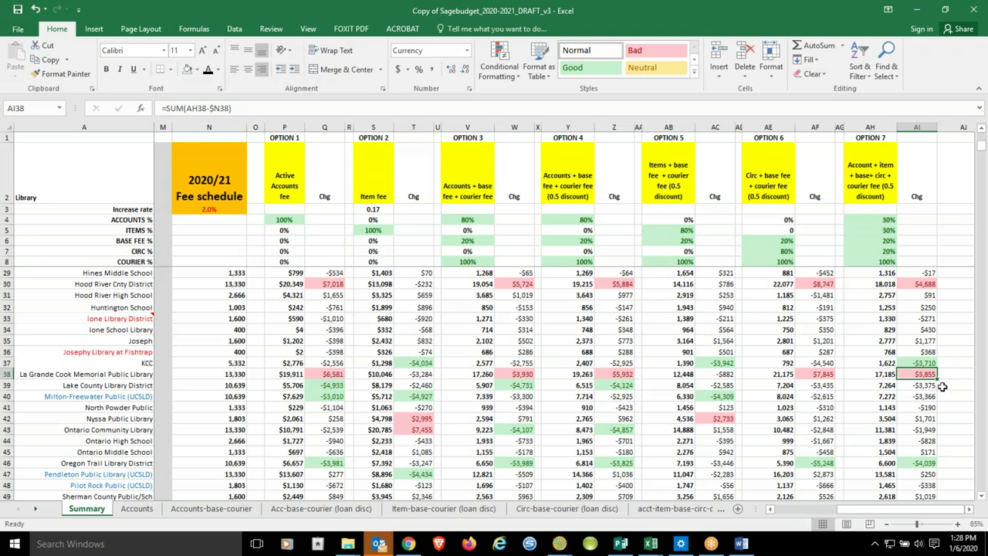
{"action": "scroll", "coordinate": [933, 394], "scroll_direction": "down", "scroll_amount": 2}
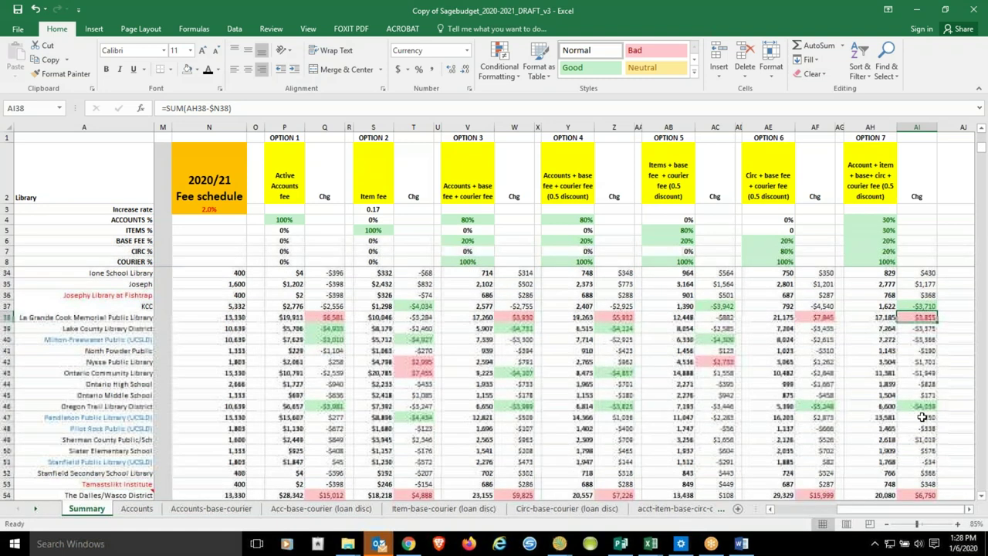
{"action": "left_click", "coordinate": [929, 406]}
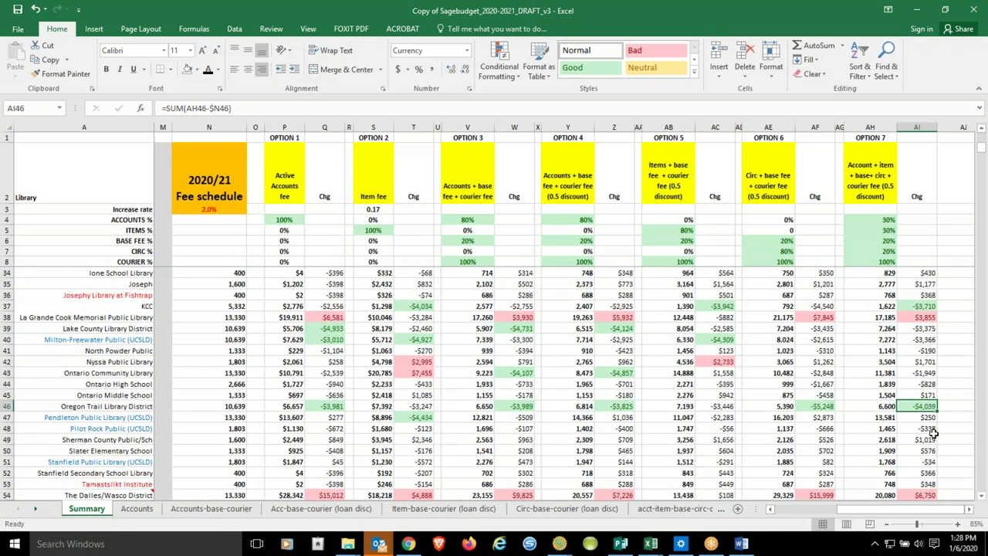
Inspect the Option 7 fee and its change for The Dalles/Wasco District
{"action": "scroll", "coordinate": [933, 429], "scroll_direction": "down", "scroll_amount": 2}
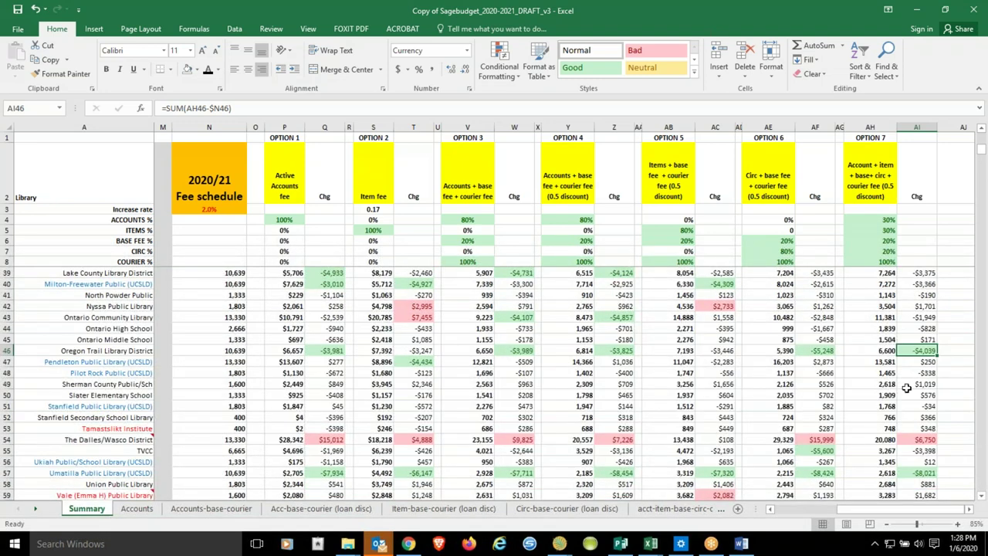
{"action": "scroll", "coordinate": [932, 431], "scroll_direction": "down", "scroll_amount": 2}
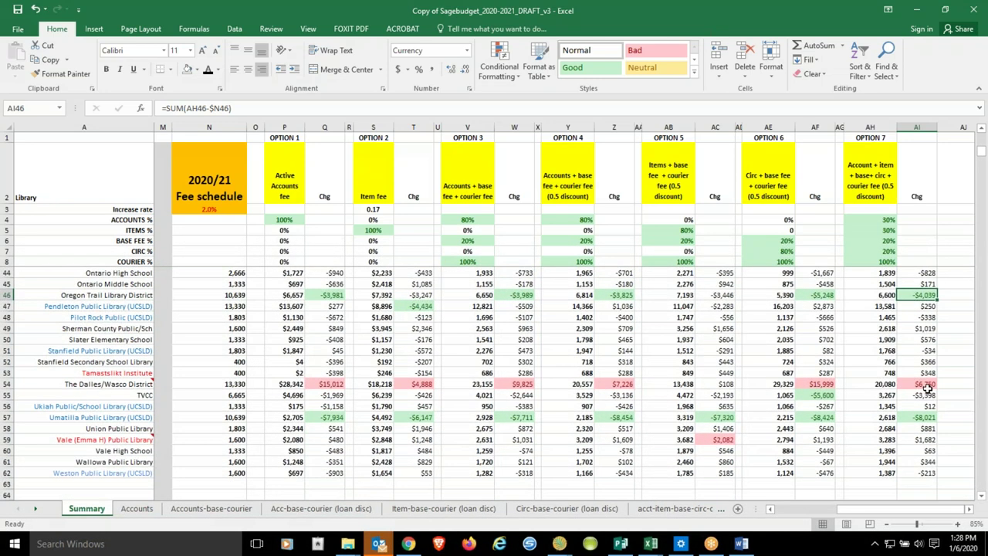
{"action": "left_click", "coordinate": [922, 383]}
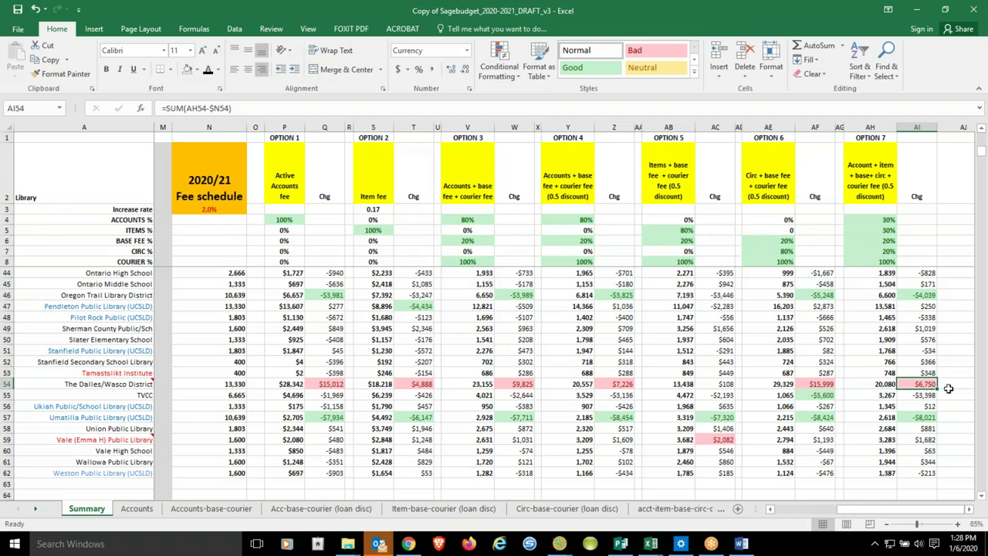
{"action": "left_click", "coordinate": [880, 384]}
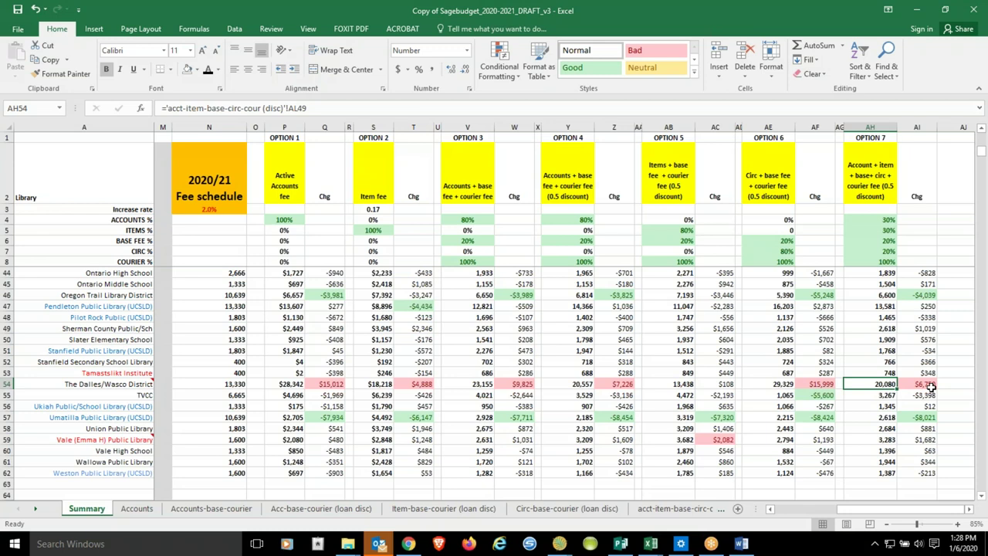
Examine Umatilla Public Library's Option 7 fee and change against its 2019/20 and 2020/21 fee schedules and the other options
{"action": "left_click", "coordinate": [930, 417]}
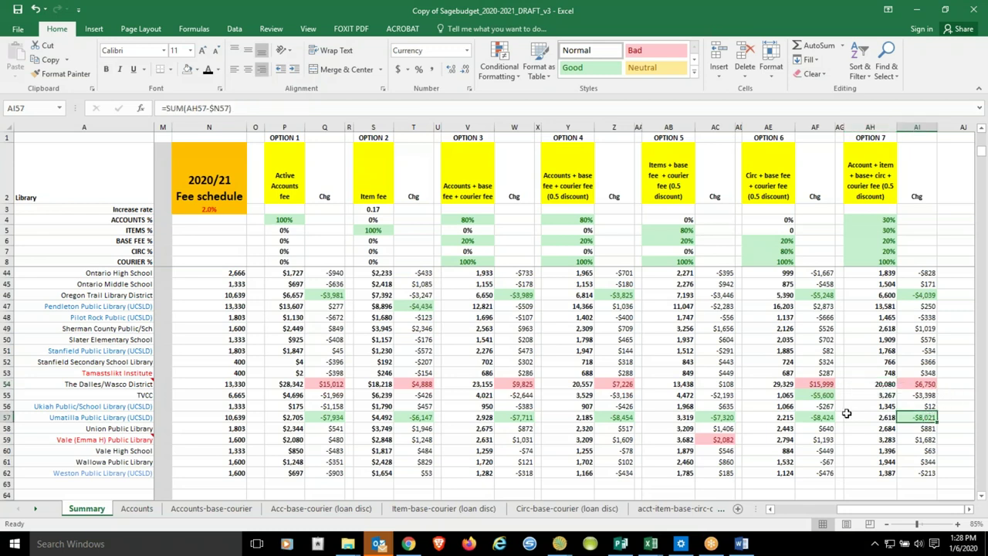
{"action": "left_click", "coordinate": [885, 414]}
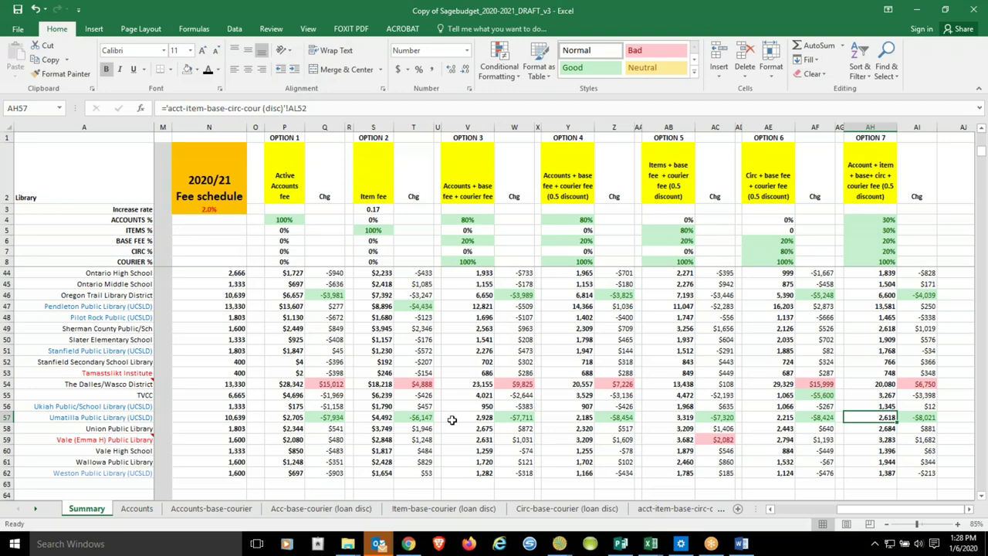
{"action": "left_click", "coordinate": [930, 418]}
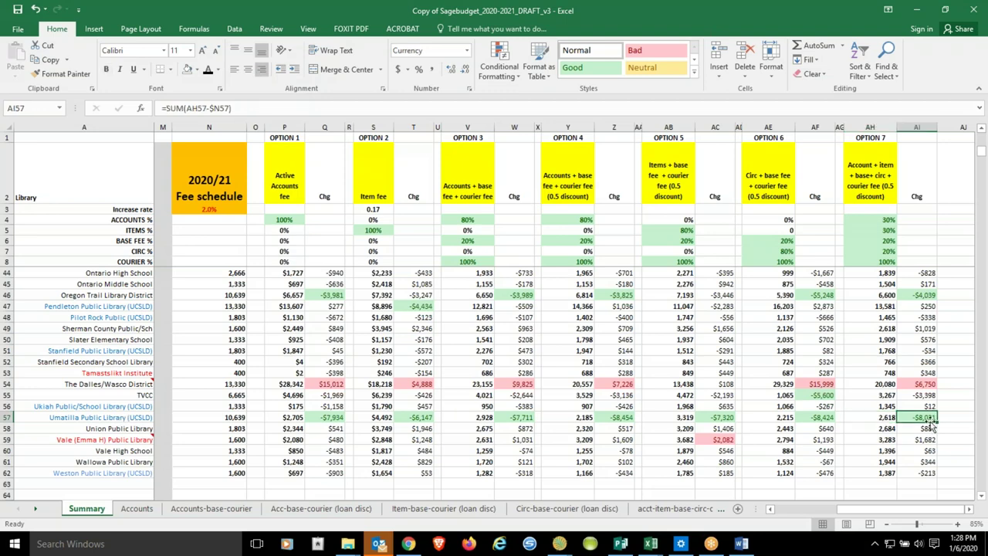
{"action": "left_click", "coordinate": [10, 417]}
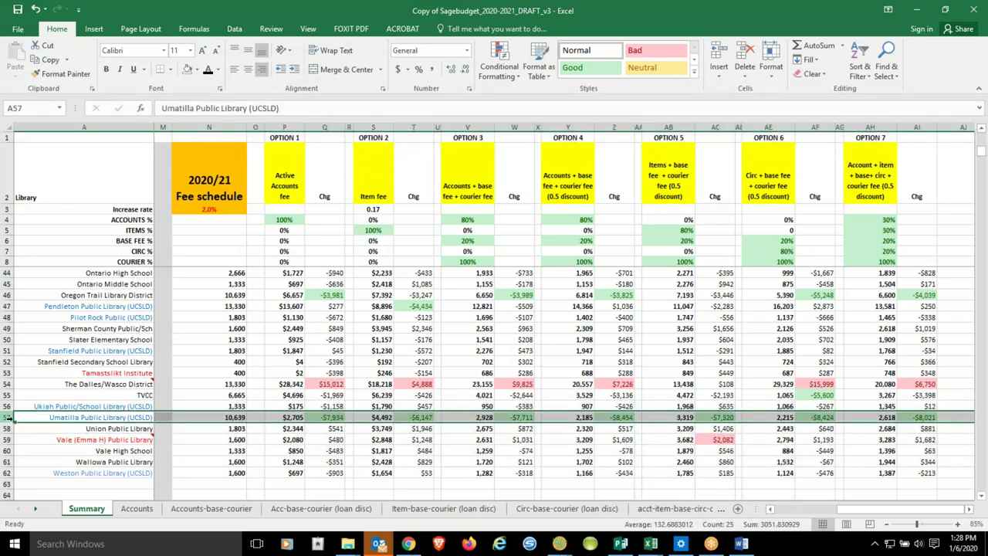
{"action": "left_click", "coordinate": [929, 419]}
{"action": "left_click", "coordinate": [879, 418]}
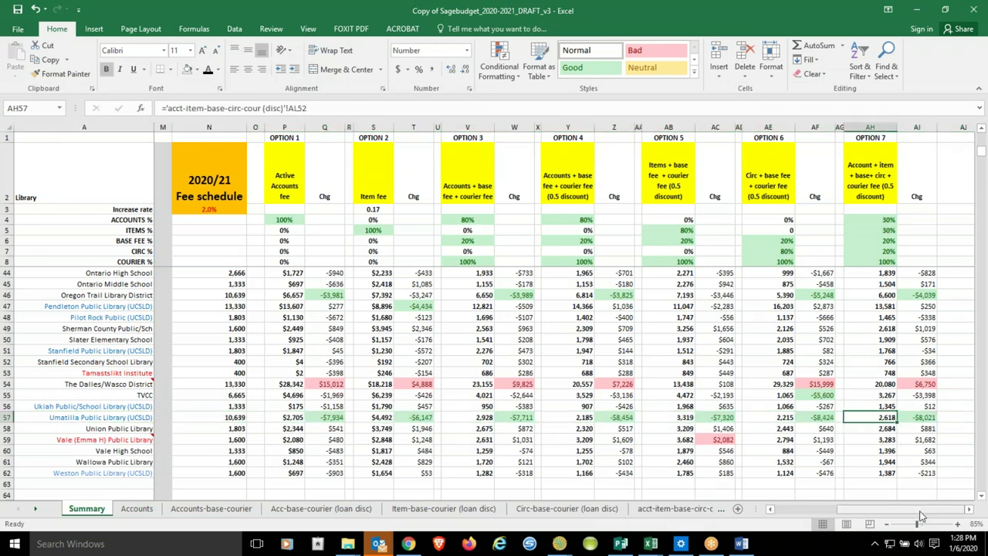
{"action": "left_click_drag", "start_coordinate": [921, 514], "coordinate": [910, 515]}
{"action": "left_click", "coordinate": [7, 417]}
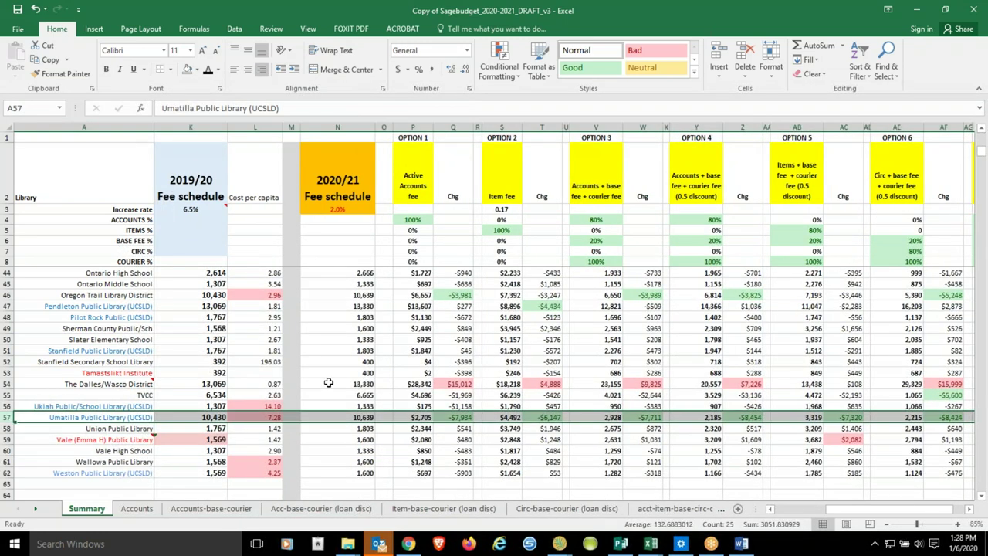
{"action": "left_click_drag", "start_coordinate": [917, 509], "coordinate": [929, 506]}
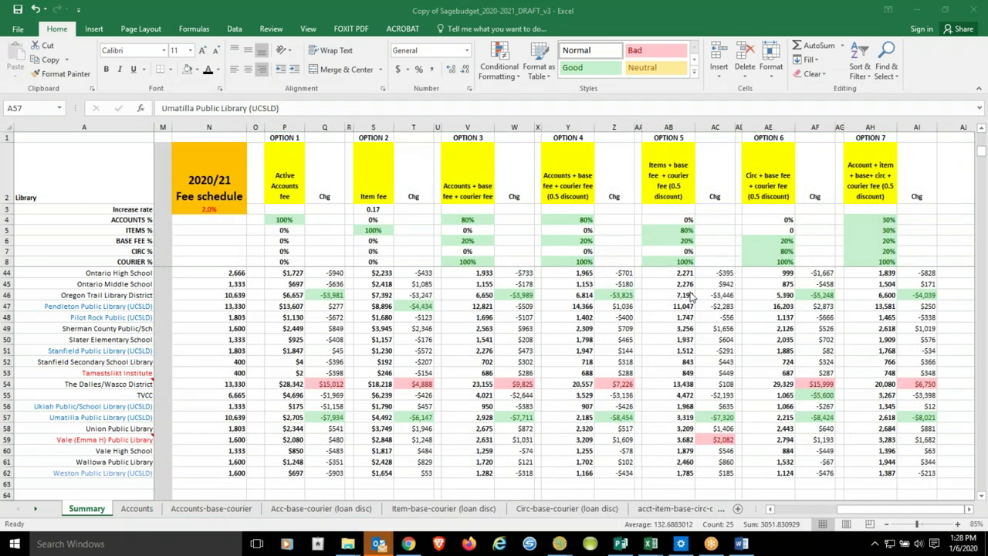
Inspect Option 7's accounts percentage, then review the Circ-base-courier (loan disc) and acct-item-base-circ-cour (disc) sheets through the earlier fee schedules
{"action": "left_click", "coordinate": [889, 221]}
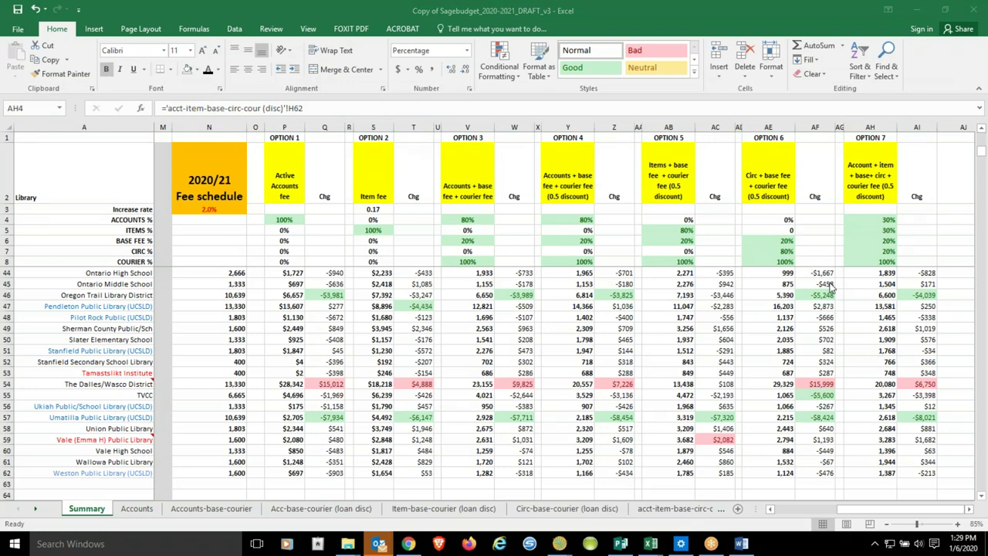
{"action": "left_click", "coordinate": [887, 222]}
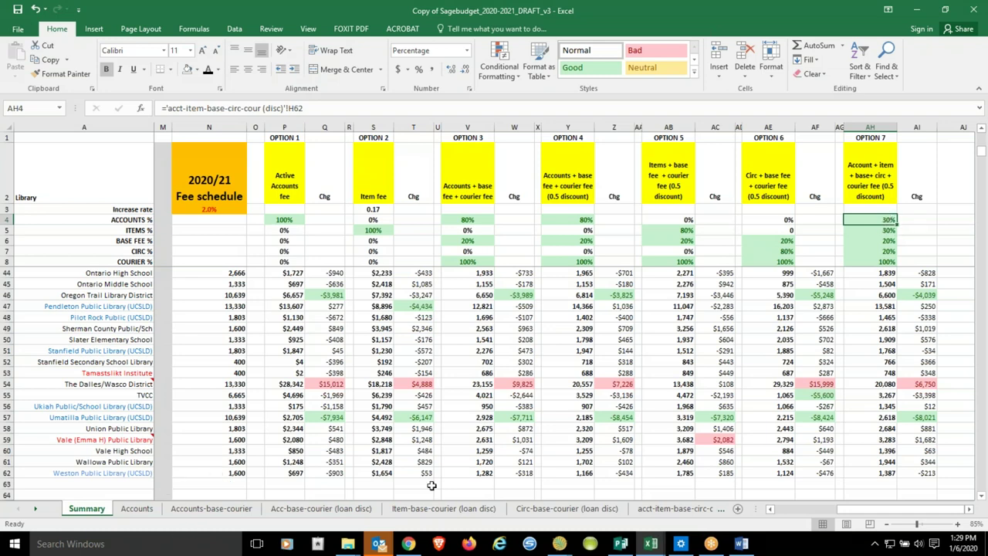
{"action": "left_click", "coordinate": [473, 514]}
{"action": "left_click", "coordinate": [543, 507]}
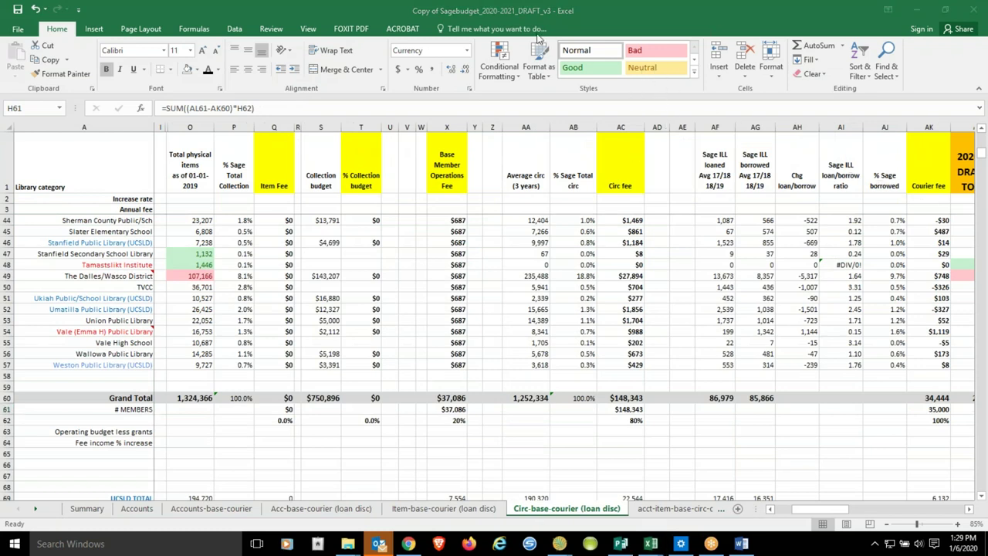
{"action": "left_click", "coordinate": [683, 508]}
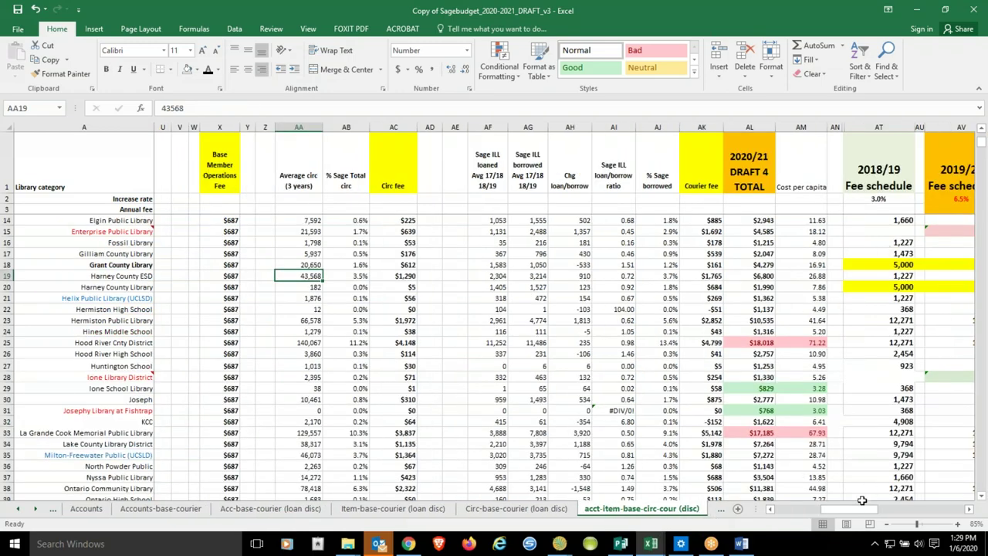
{"action": "left_click_drag", "start_coordinate": [864, 511], "coordinate": [909, 507]}
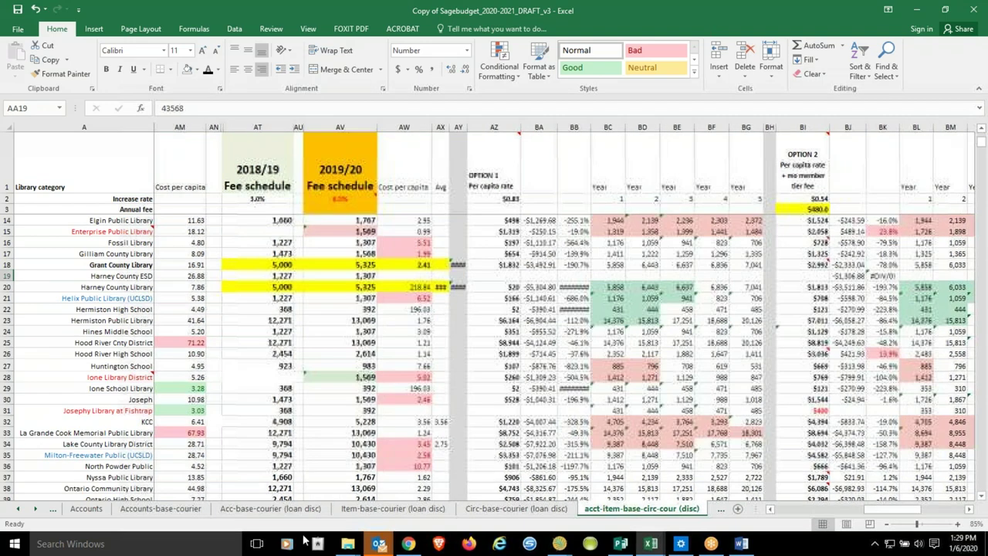
Return to the Summary sheet and review the Option 7 fees farther up the library list
{"action": "left_click", "coordinate": [19, 509]}
{"action": "left_click", "coordinate": [18, 510]}
{"action": "left_click", "coordinate": [84, 507]}
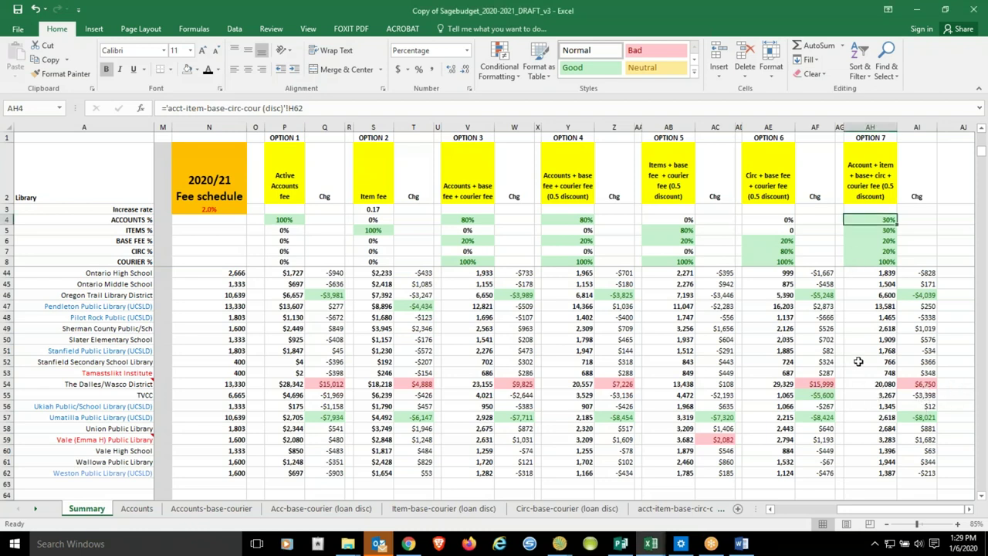
{"action": "scroll", "coordinate": [858, 361], "scroll_direction": "up", "scroll_amount": 3}
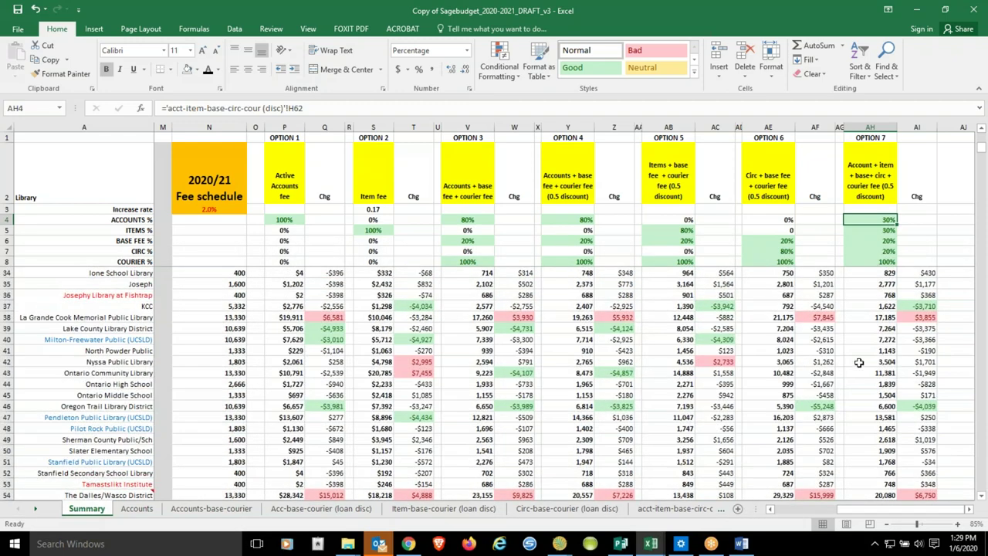
Review the Option 7 fees at the start of the library list, inspecting the CGCC, Cove School Library and Athena Public entries
{"action": "scroll", "coordinate": [858, 361], "scroll_direction": "up", "scroll_amount": 8}
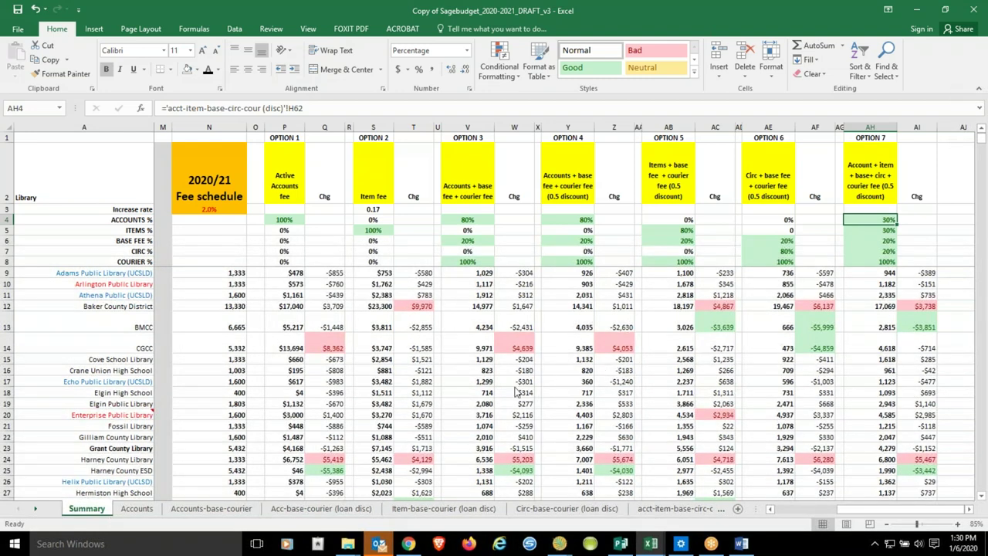
{"action": "left_click", "coordinate": [868, 348]}
{"action": "left_click", "coordinate": [862, 356]}
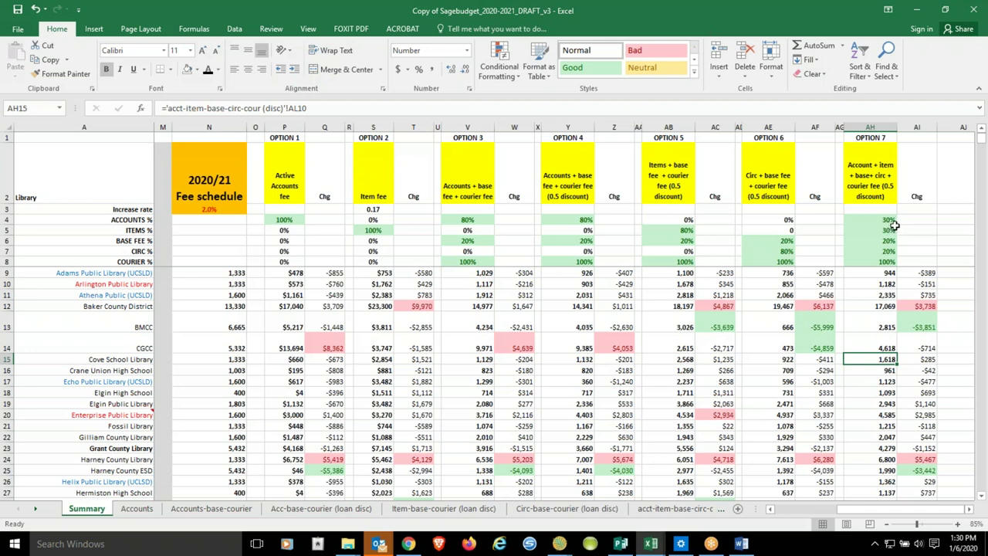
{"action": "left_click", "coordinate": [888, 297]}
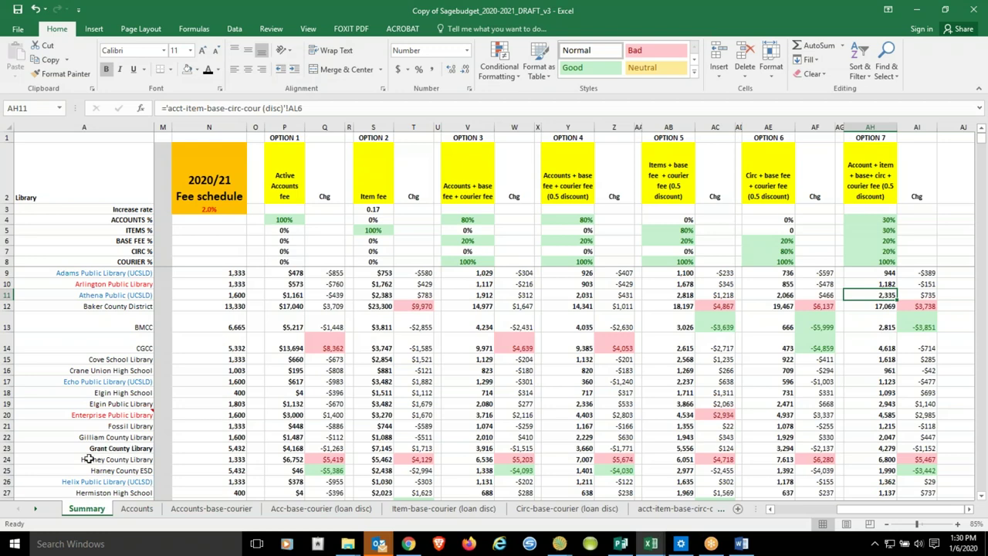
Compare the fees and changes across all options for Hood River Cnty District and La Grande Cook Memorial Public Library
{"action": "scroll", "coordinate": [27, 488], "scroll_direction": "down", "scroll_amount": 3}
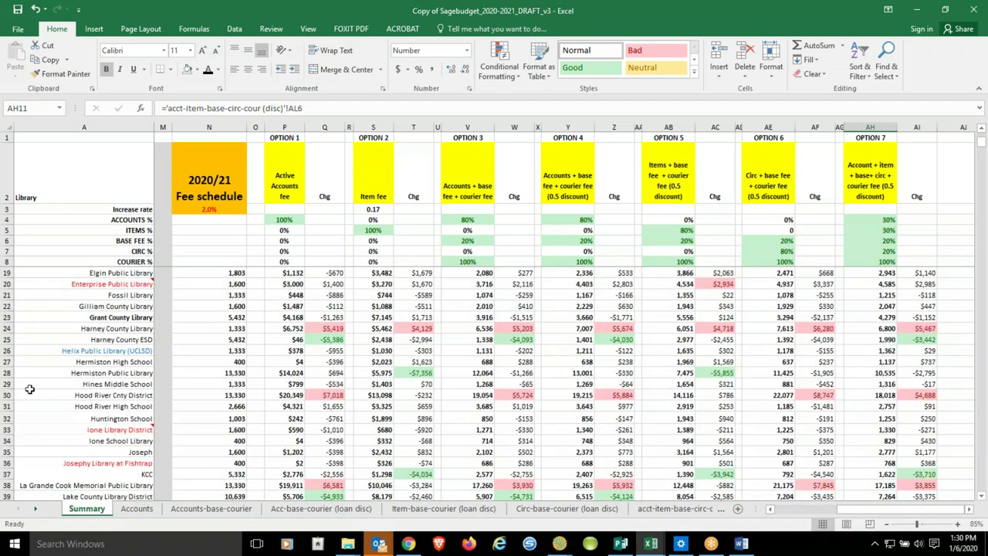
{"action": "left_click", "coordinate": [11, 394]}
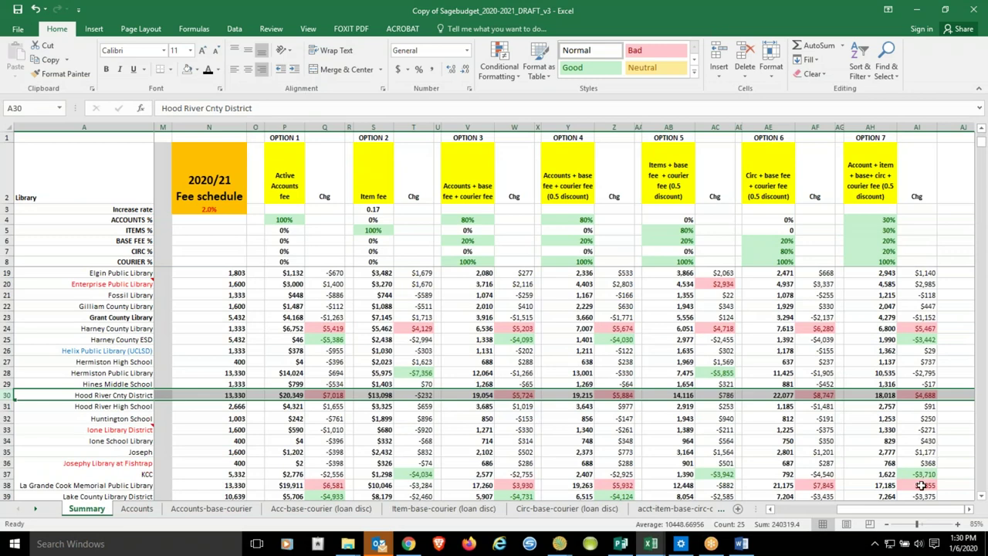
{"action": "scroll", "coordinate": [926, 461], "scroll_direction": "down", "scroll_amount": 2}
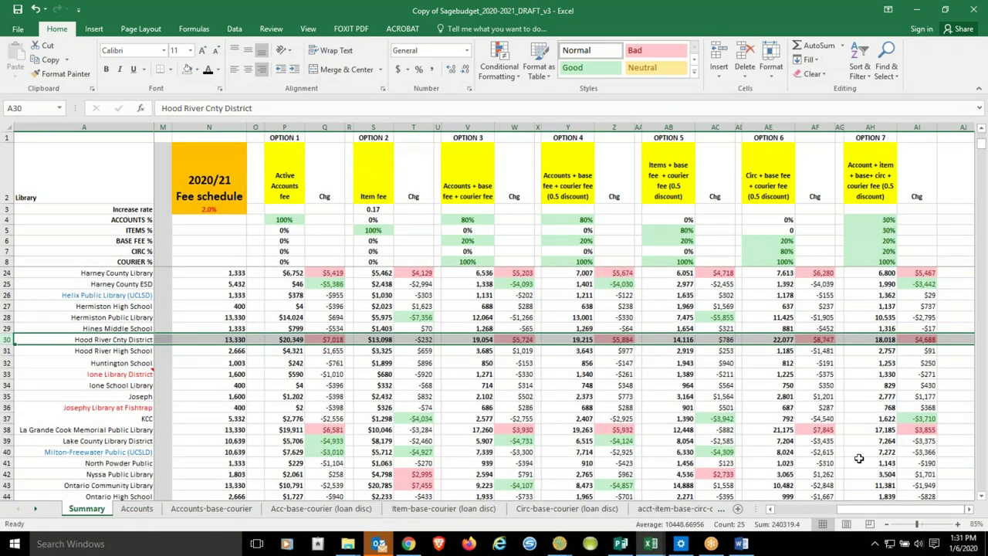
{"action": "scroll", "coordinate": [895, 446], "scroll_direction": "down", "scroll_amount": 2}
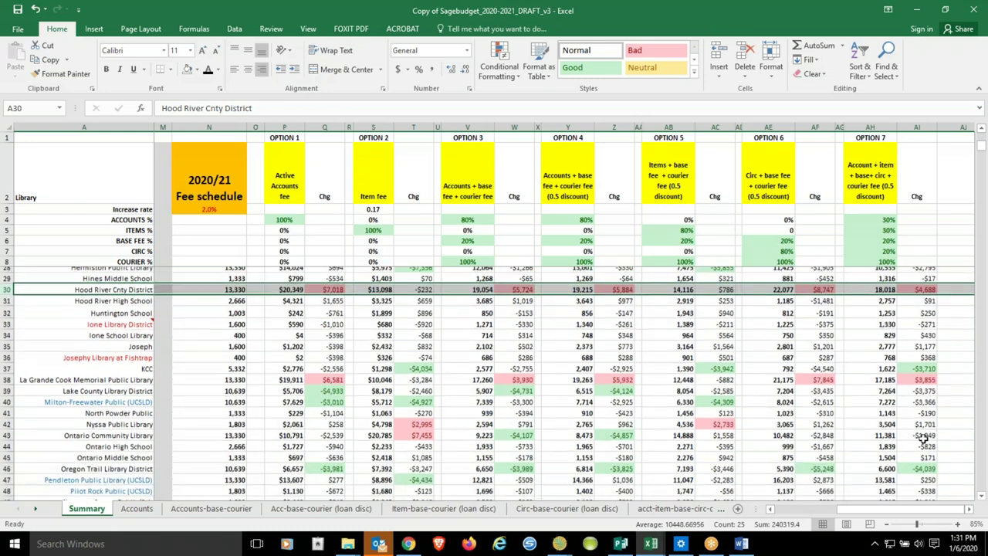
{"action": "left_click", "coordinate": [923, 374]}
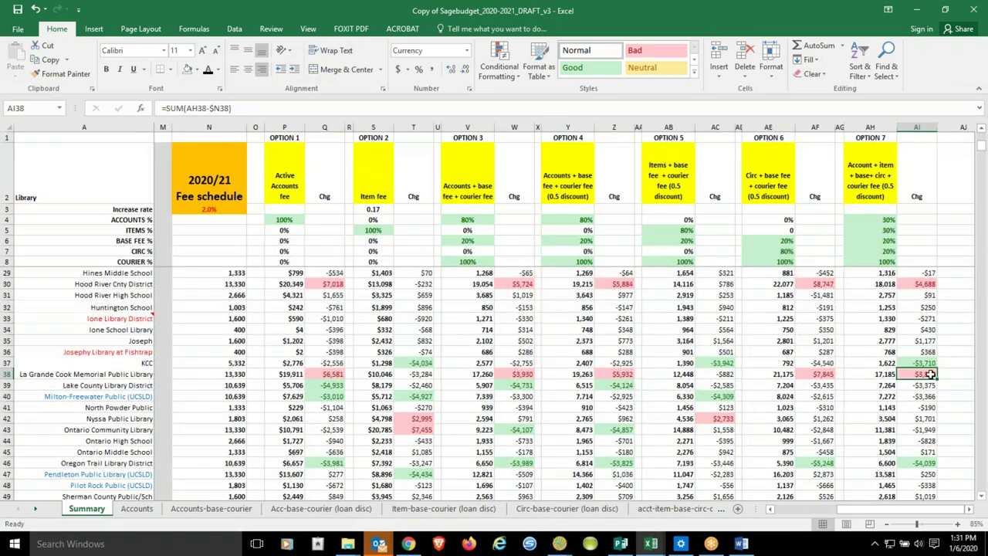
{"action": "left_click", "coordinate": [7, 375]}
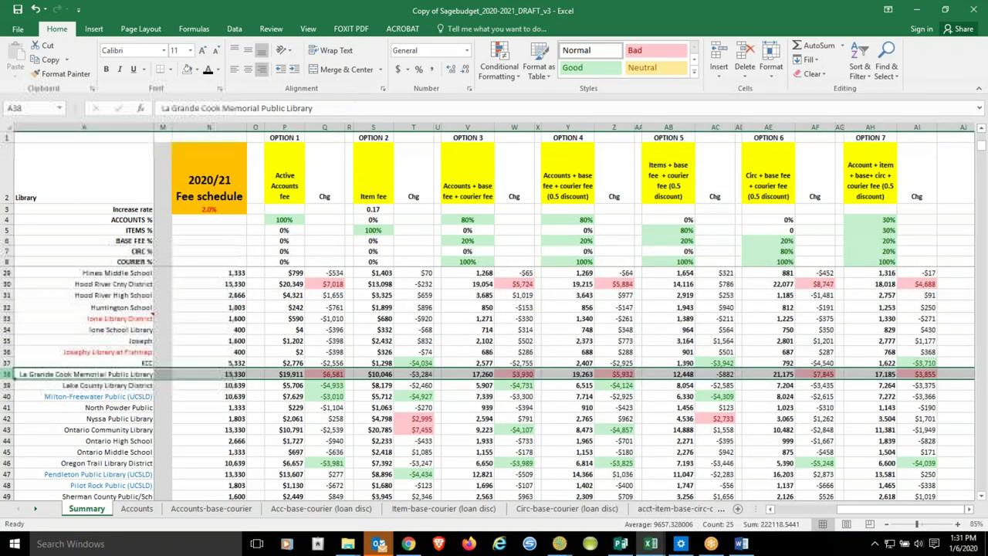
Inspect Nyssa Public Library's Option 7 fee and The Dalles/Wasco District's change, and scan the Option 7 changes for all libraries
{"action": "left_click", "coordinate": [870, 418]}
{"action": "scroll", "coordinate": [880, 440], "scroll_direction": "down", "scroll_amount": 5}
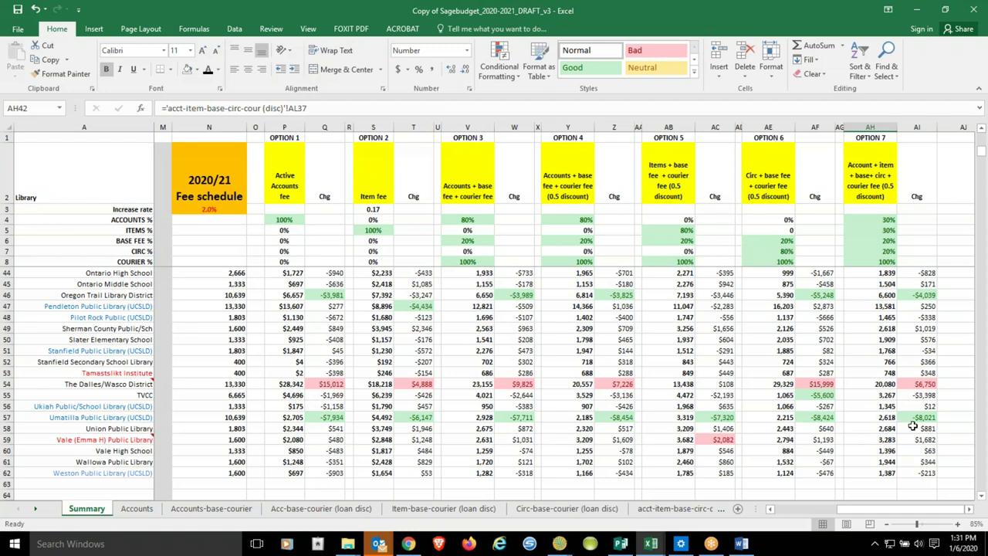
{"action": "left_click", "coordinate": [926, 388]}
{"action": "scroll", "coordinate": [930, 439], "scroll_direction": "up", "scroll_amount": 7}
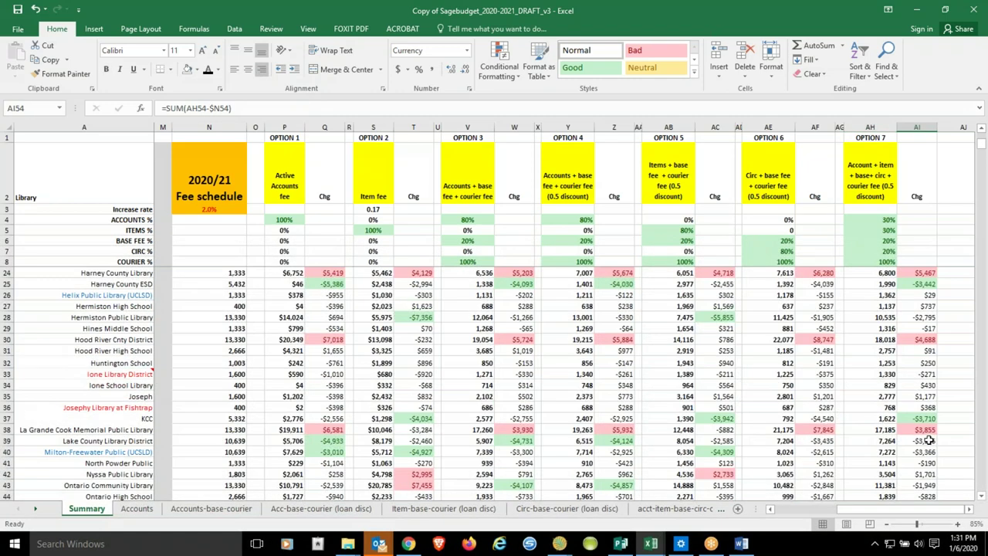
{"action": "scroll", "coordinate": [928, 437], "scroll_direction": "up", "scroll_amount": 5}
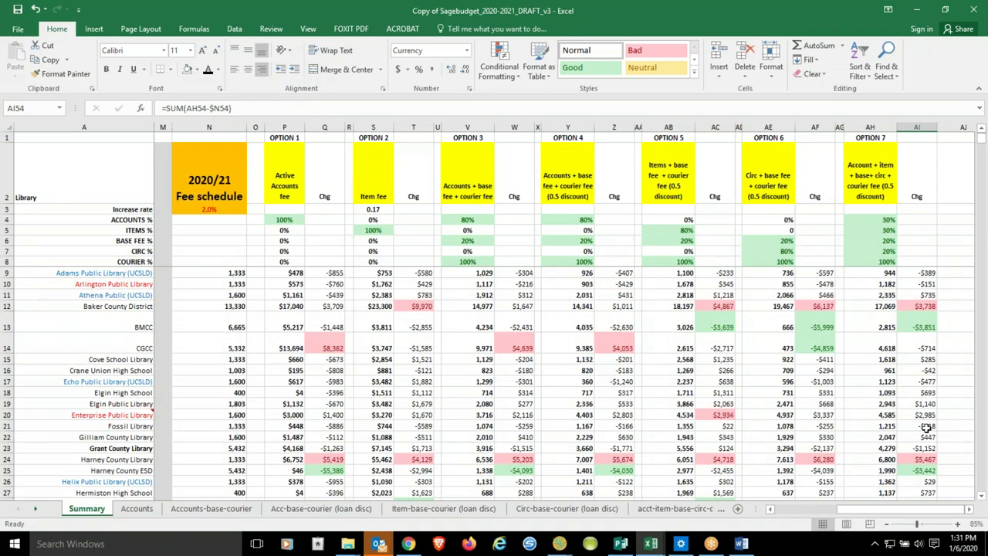
{"action": "scroll", "coordinate": [926, 427], "scroll_direction": "down", "scroll_amount": 7}
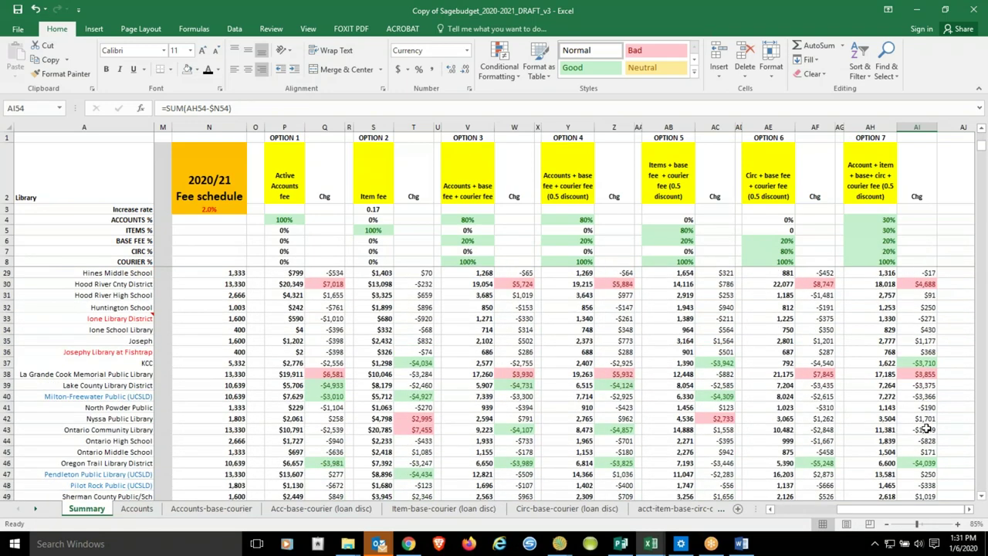
{"action": "scroll", "coordinate": [926, 429], "scroll_direction": "down", "scroll_amount": 4}
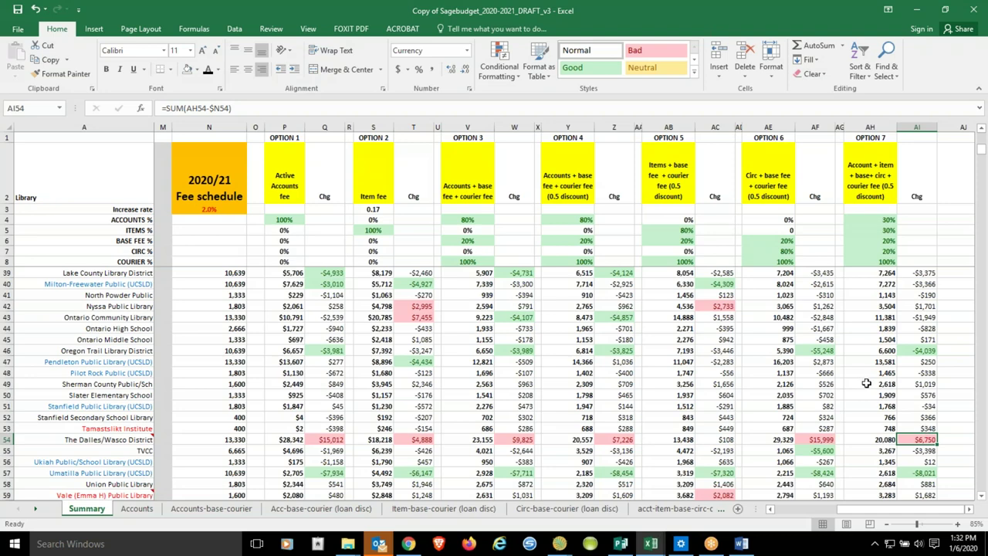
Examine the Option 7 changes for Hood River, La Grande and Harney County Library, checking the latter against Harney County ESD's 2020/21 fee
{"action": "scroll", "coordinate": [866, 383], "scroll_direction": "up", "scroll_amount": 3}
{"action": "left_click", "coordinate": [922, 284]}
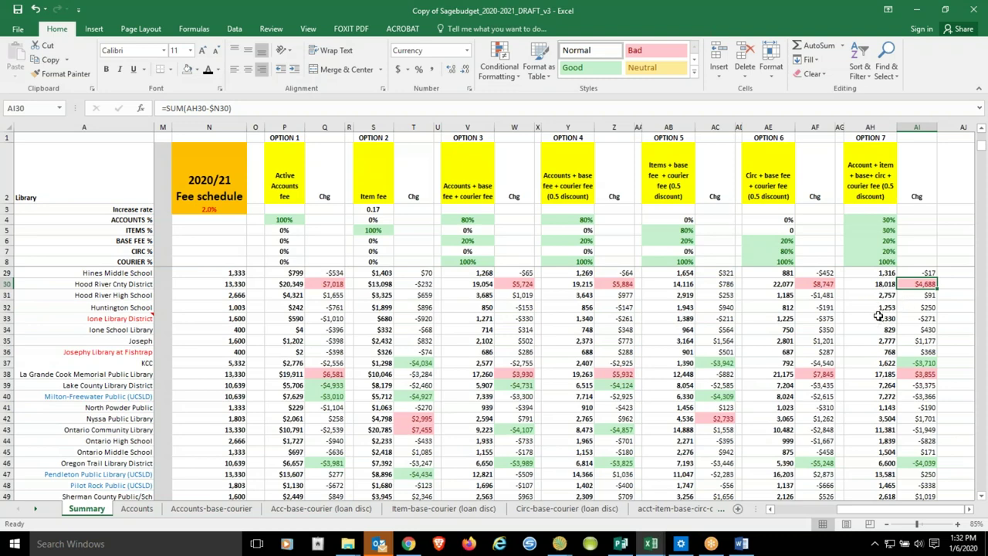
{"action": "left_click", "coordinate": [925, 376]}
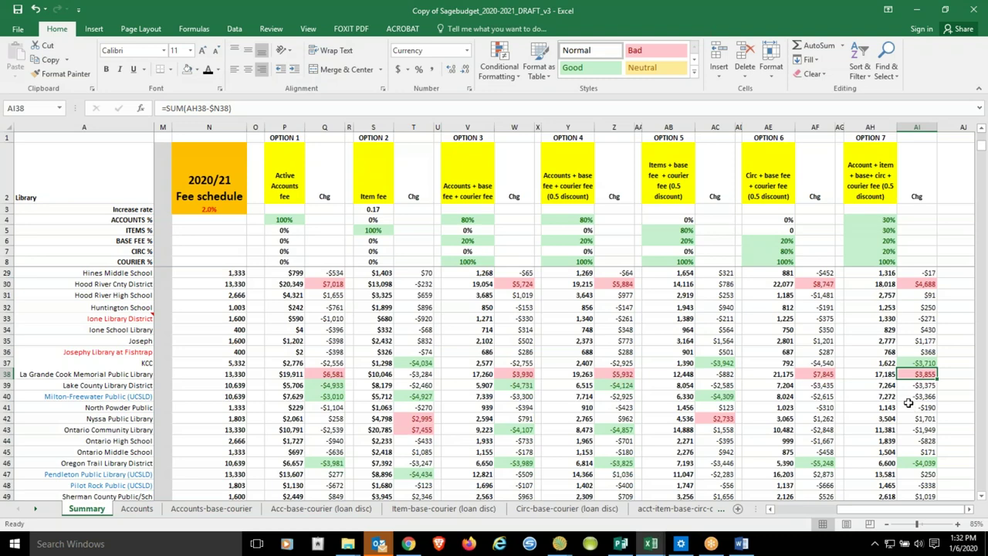
{"action": "scroll", "coordinate": [913, 398], "scroll_direction": "up", "scroll_amount": 4}
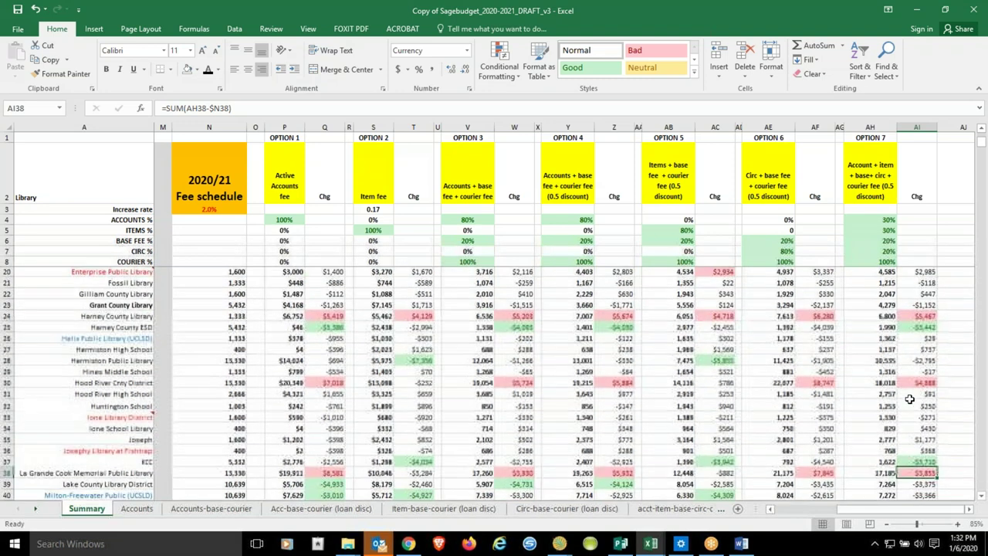
{"action": "left_click", "coordinate": [927, 328]}
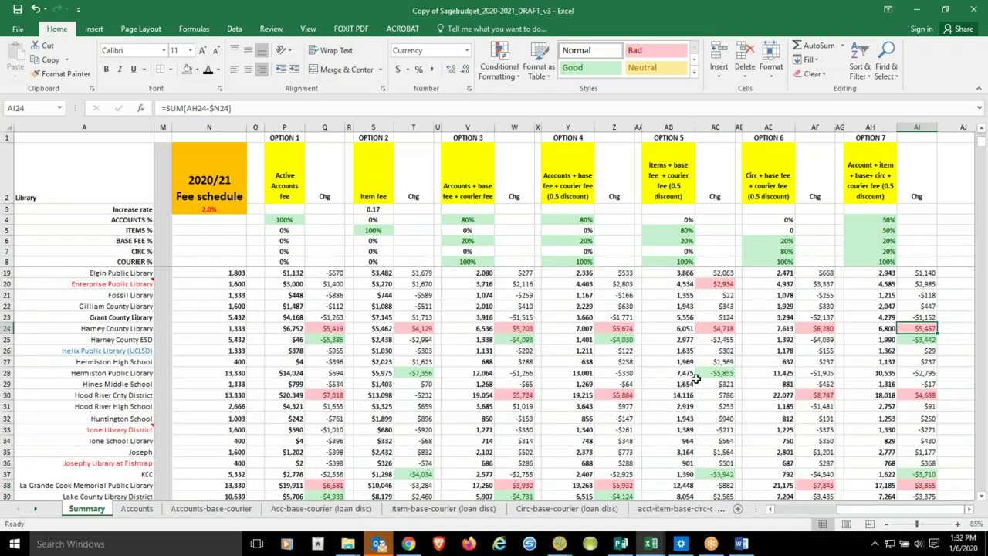
{"action": "left_click", "coordinate": [889, 330]}
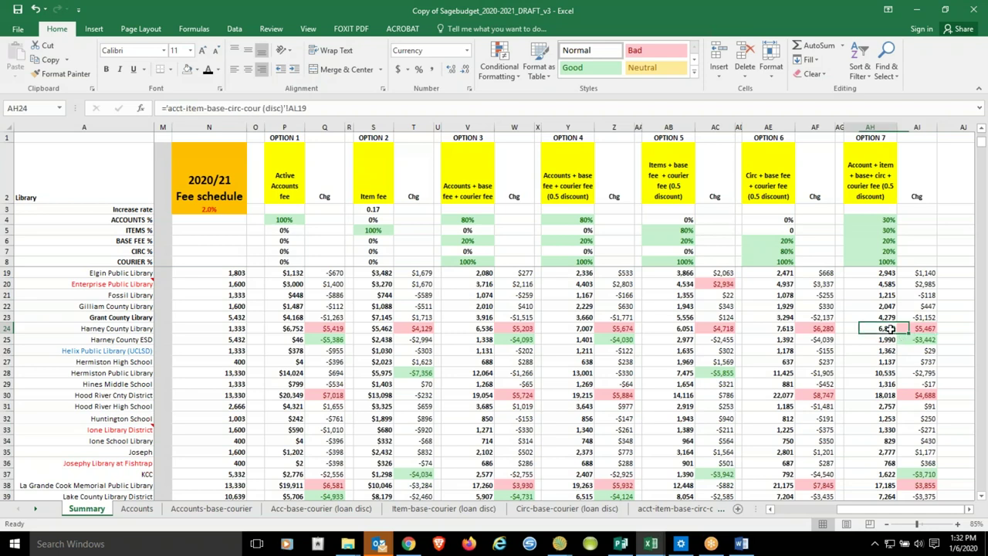
{"action": "left_click", "coordinate": [233, 339]}
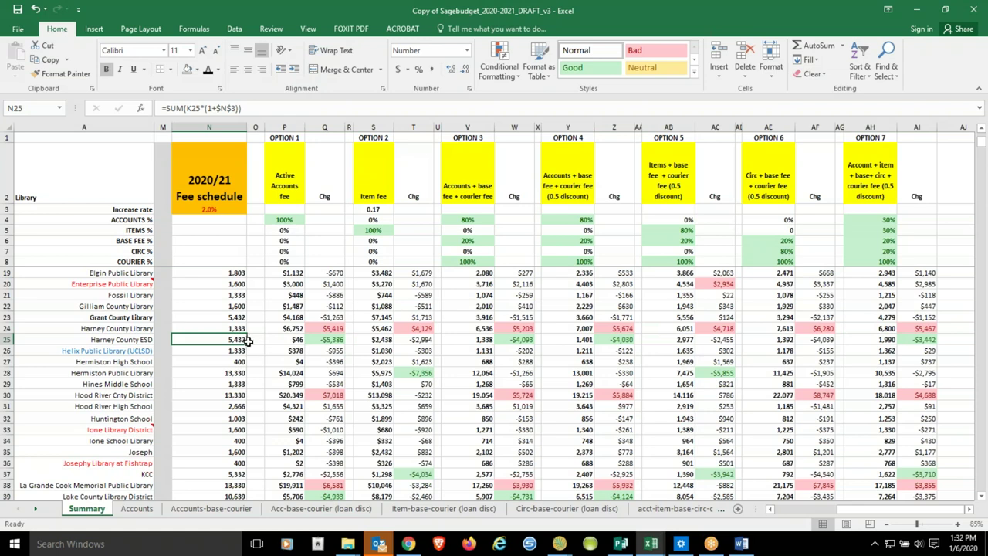
{"action": "left_click", "coordinate": [901, 328]}
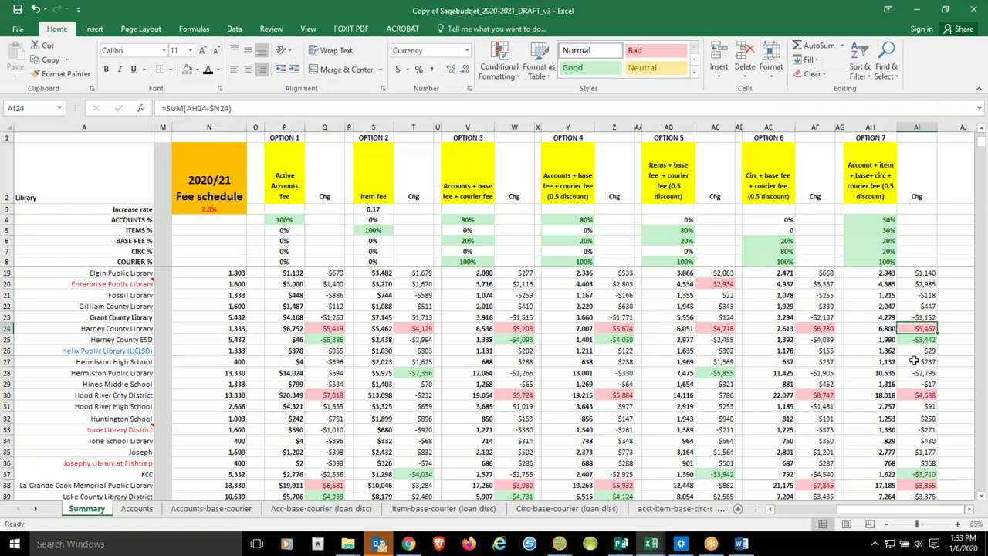
Inspect Baker County District's Option 7 fee and change, along with the Option 7 accounts, items, base fee, circ and courier percentages
{"action": "scroll", "coordinate": [874, 340], "scroll_direction": "up", "scroll_amount": 2}
{"action": "scroll", "coordinate": [887, 410], "scroll_direction": "up", "scroll_amount": 2}
{"action": "left_click", "coordinate": [897, 306]}
{"action": "left_click", "coordinate": [923, 311]}
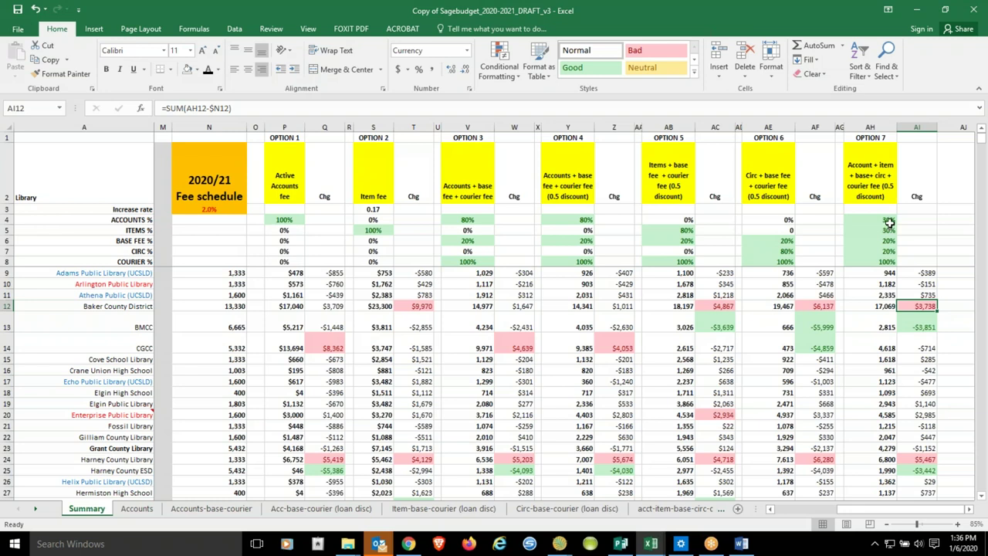
{"action": "left_click_drag", "start_coordinate": [889, 222], "coordinate": [893, 262]}
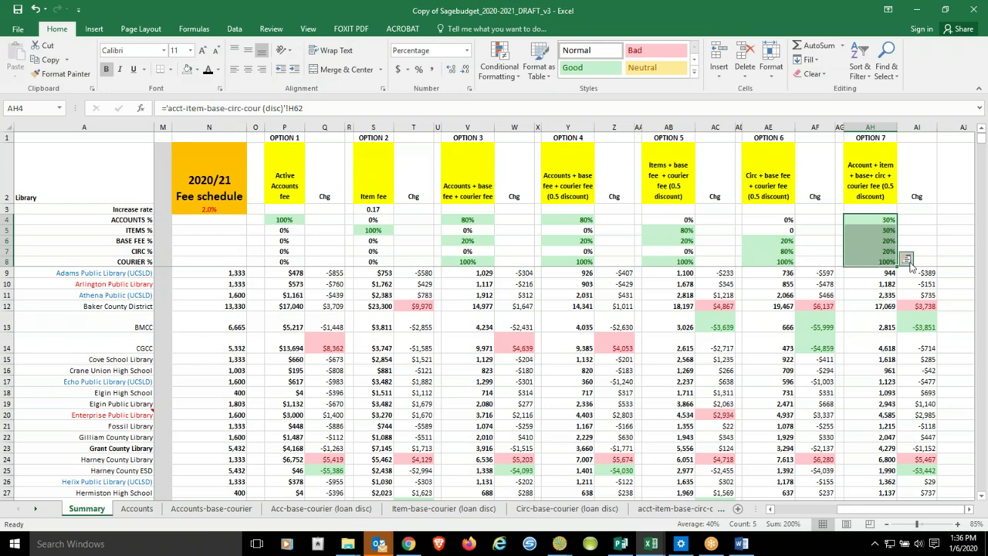
{"action": "left_click", "coordinate": [871, 264]}
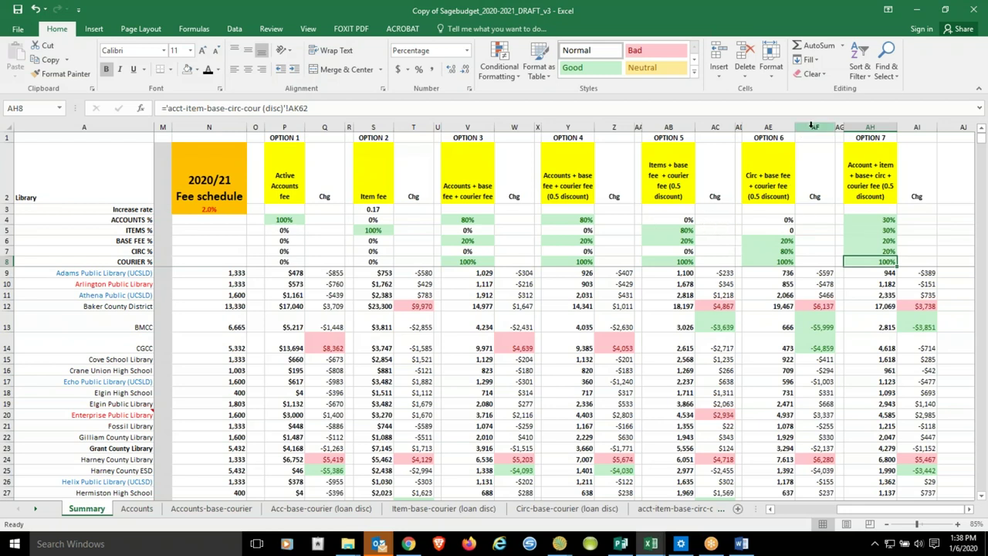
Temporarily hide the Option 1 to Option 6 columns (P to AF) to isolate Option 7, and unhide them again
{"action": "left_click", "coordinate": [813, 128]}
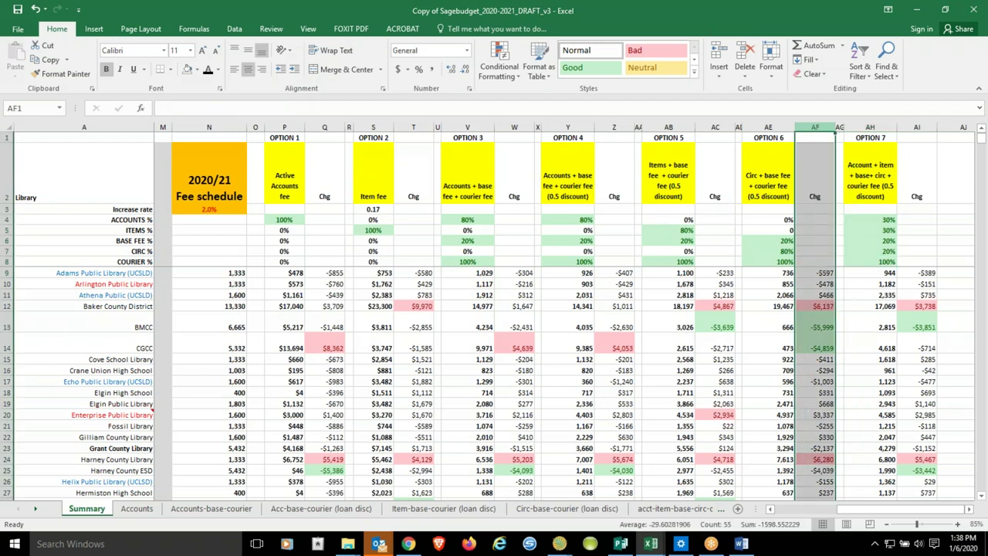
{"action": "left_click_drag", "start_coordinate": [813, 128], "coordinate": [284, 131]}
{"action": "right_click", "coordinate": [284, 132]}
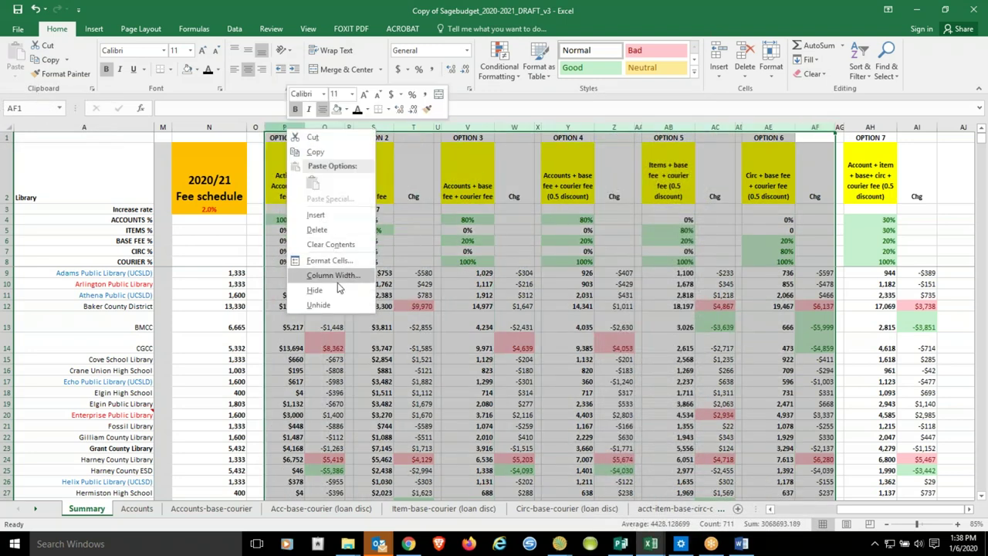
{"action": "left_click", "coordinate": [309, 298]}
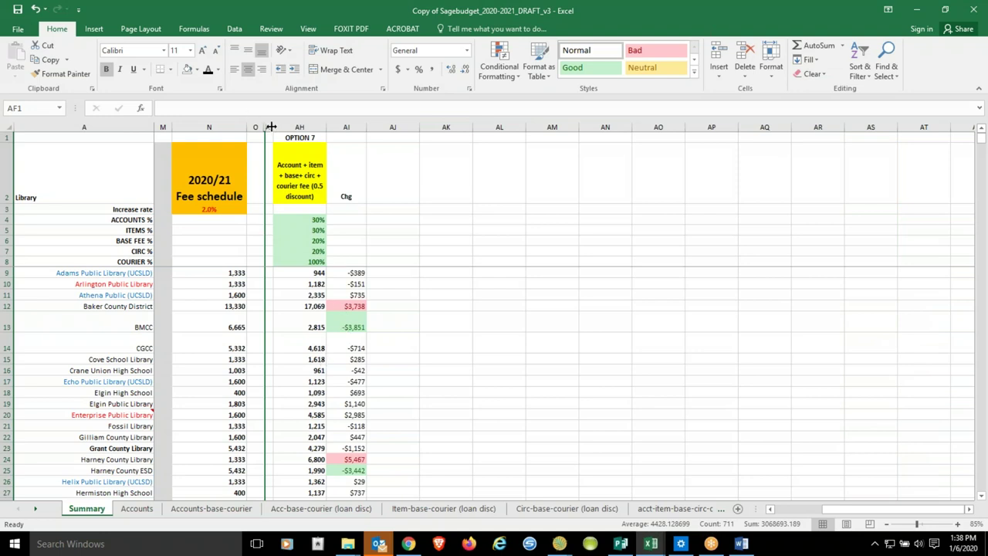
{"action": "left_click_drag", "start_coordinate": [269, 126], "coordinate": [256, 127]}
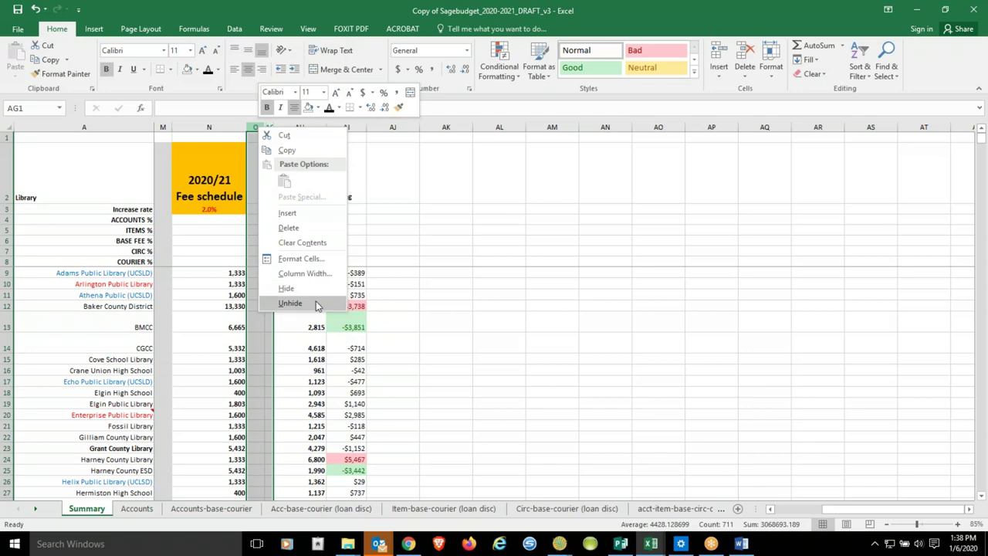
{"action": "left_click", "coordinate": [315, 306]}
Check the source formulas of Option 7's base fee, accounts, circ and courier percentages
{"action": "left_click", "coordinate": [885, 240]}
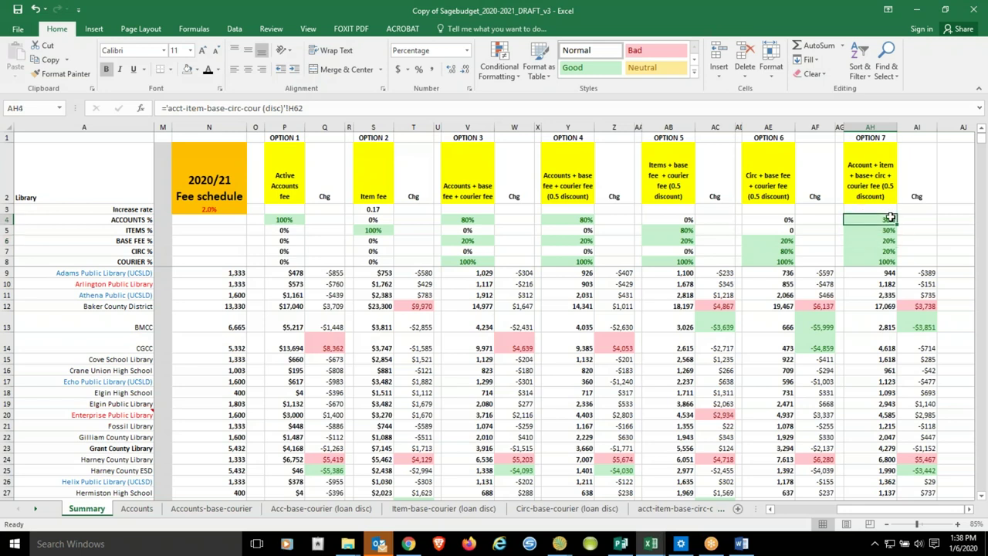
{"action": "left_click", "coordinate": [889, 219]}
{"action": "left_click", "coordinate": [887, 251]}
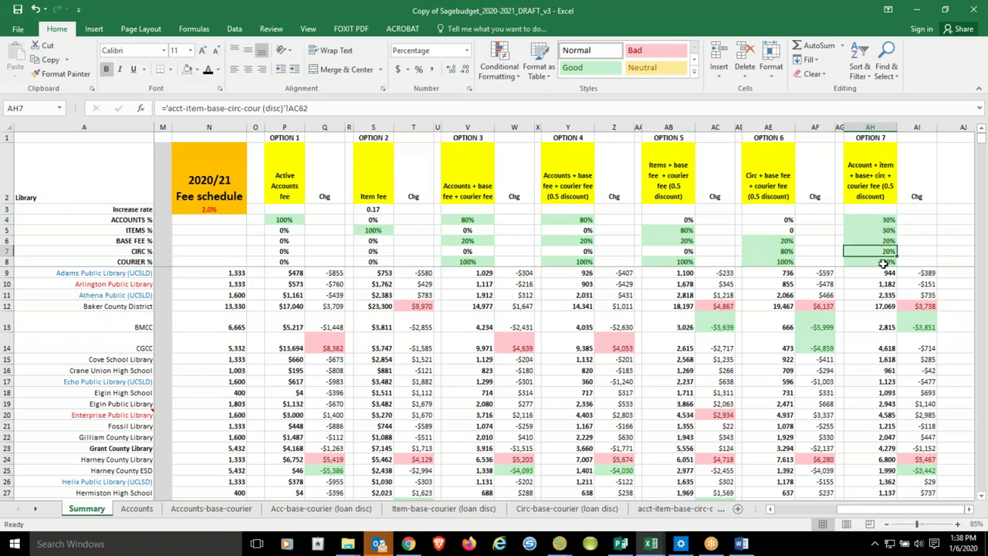
{"action": "left_click", "coordinate": [885, 260]}
{"action": "left_click", "coordinate": [888, 251]}
Switch to Outlook and read the upcoming meeting details in the latest sent message about the Sage Budget Committee meeting schedule
{"action": "mouse_move", "coordinate": [384, 545]}
{"action": "left_click", "coordinate": [297, 452]}
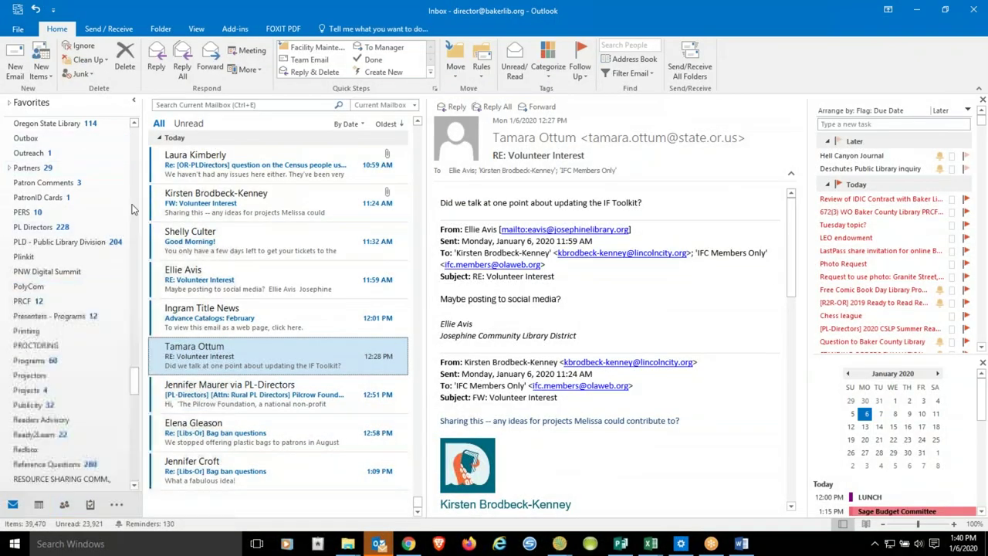
{"action": "scroll", "coordinate": [131, 208], "scroll_direction": "up", "scroll_amount": 10}
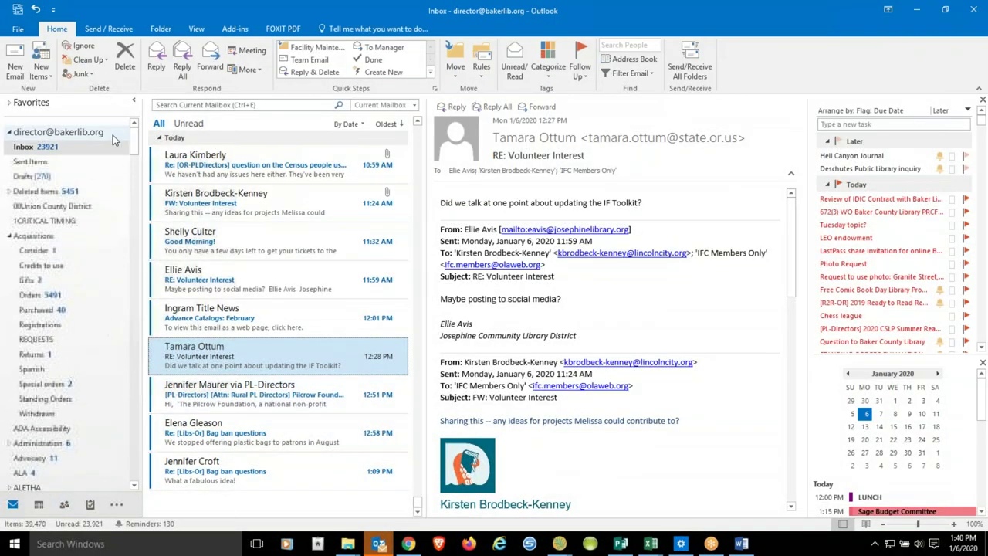
{"action": "left_click", "coordinate": [32, 161]}
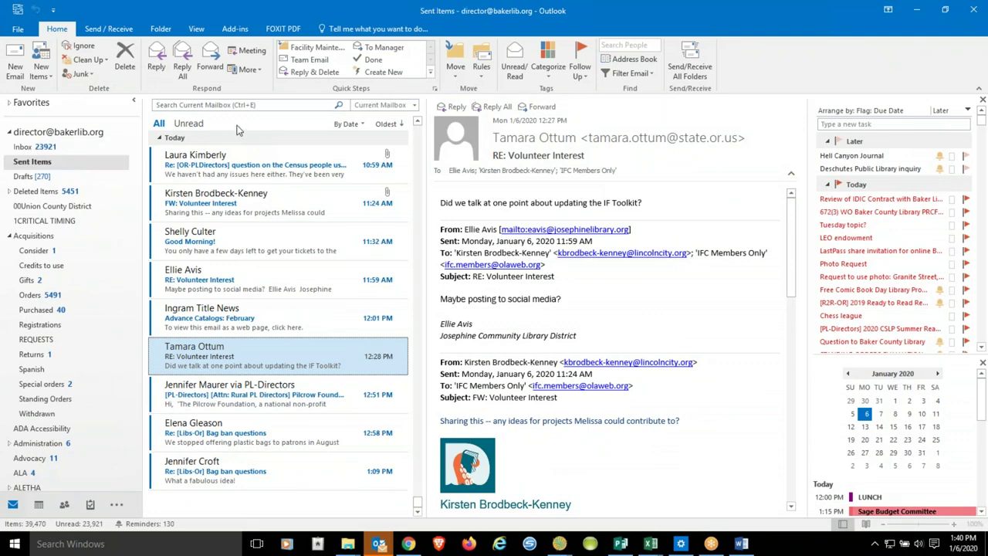
{"action": "left_click", "coordinate": [245, 164]}
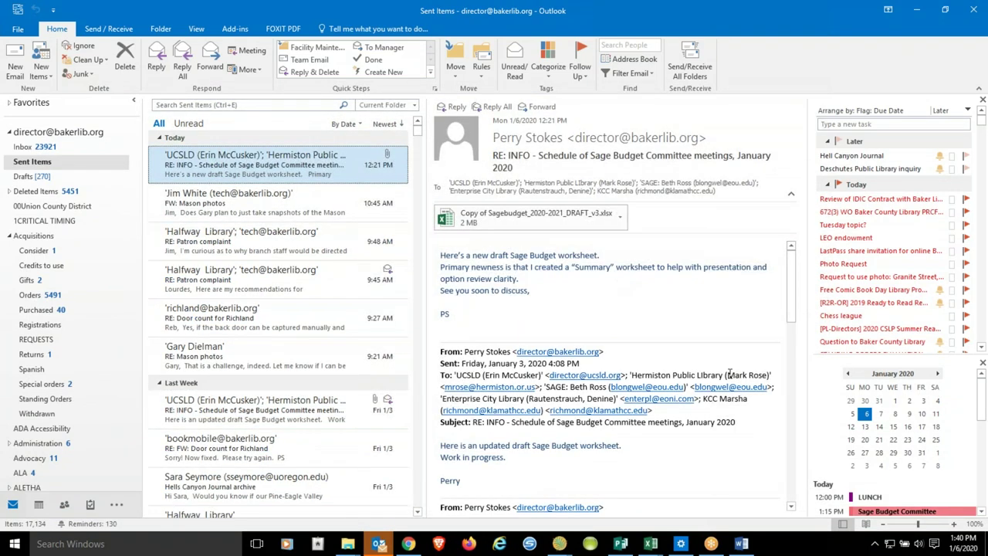
{"action": "scroll", "coordinate": [729, 375], "scroll_direction": "down", "scroll_amount": 10}
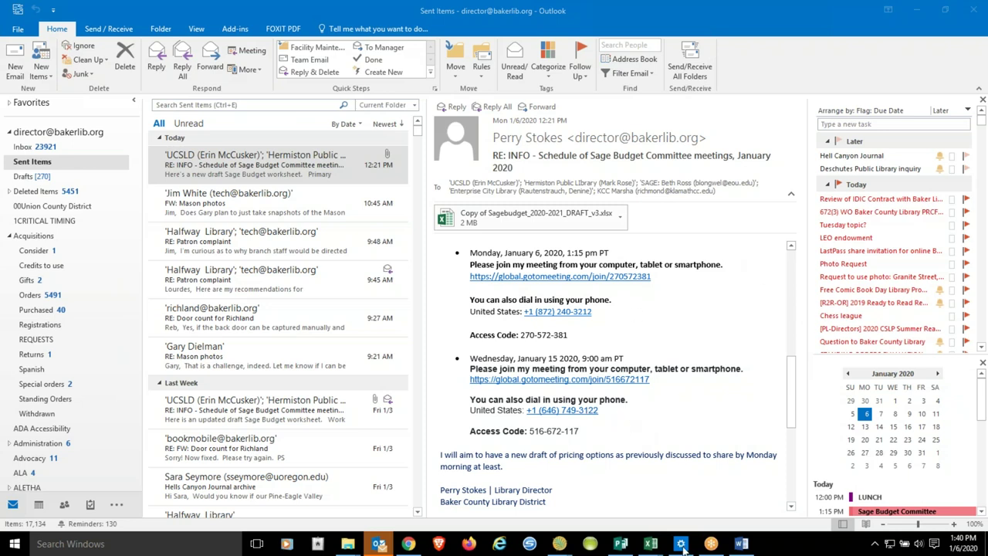
Switch back to the Copy of Sagebudget_2020-2021_DRAFT_v3 workbook in Excel and check Baker County District's Option 7 fee source
{"action": "mouse_move", "coordinate": [651, 543]}
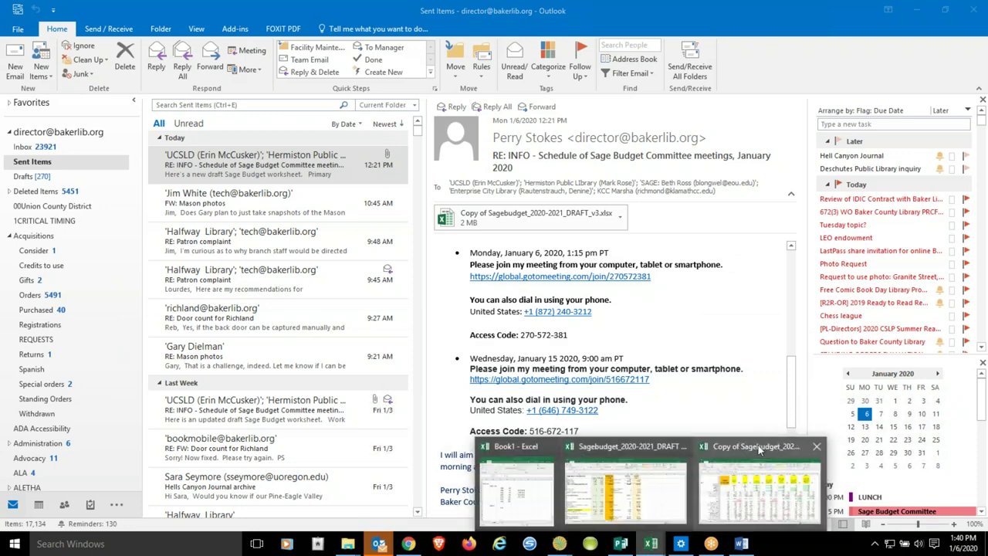
{"action": "left_click", "coordinate": [759, 450]}
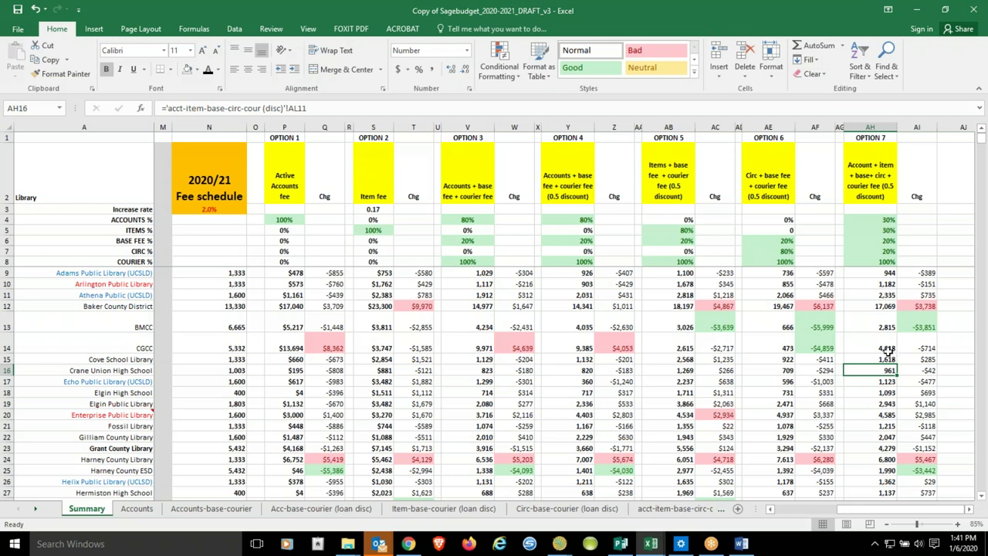
{"action": "left_click", "coordinate": [886, 308]}
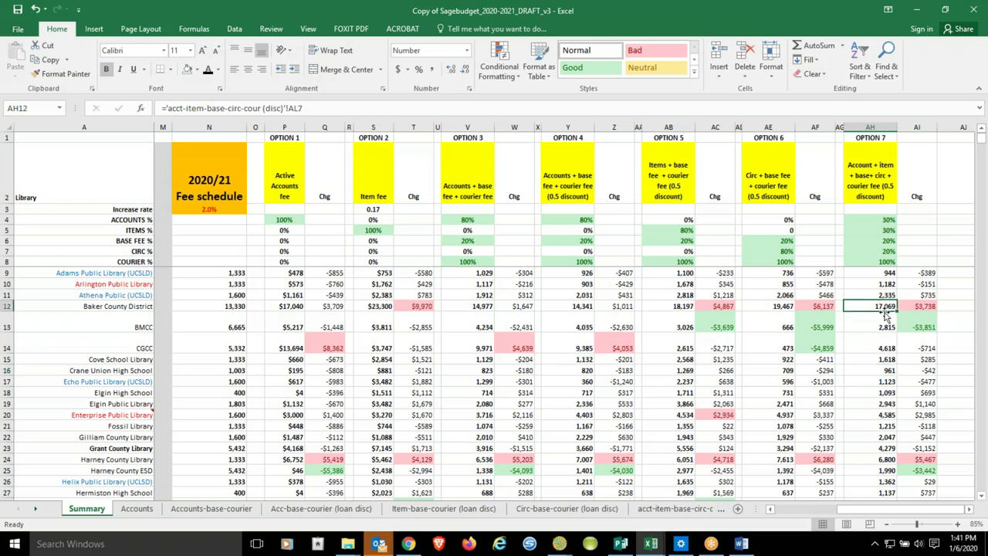
Inspect the base member operations fee percentage on the Accounts-base-courier sheet and review that fee across all member libraries
{"action": "left_click", "coordinate": [211, 508]}
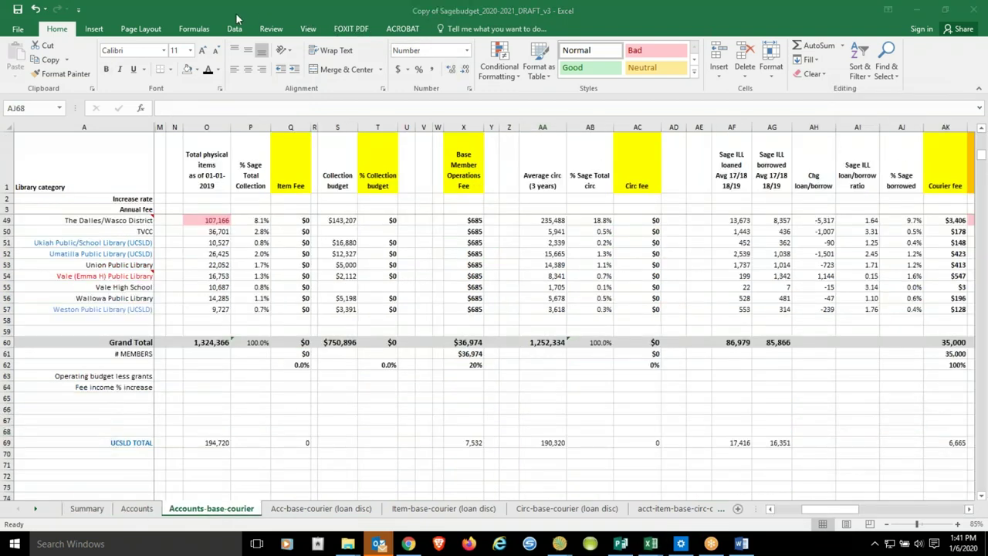
{"action": "left_click", "coordinate": [478, 368]}
{"action": "scroll", "coordinate": [482, 376], "scroll_direction": "up", "scroll_amount": 3}
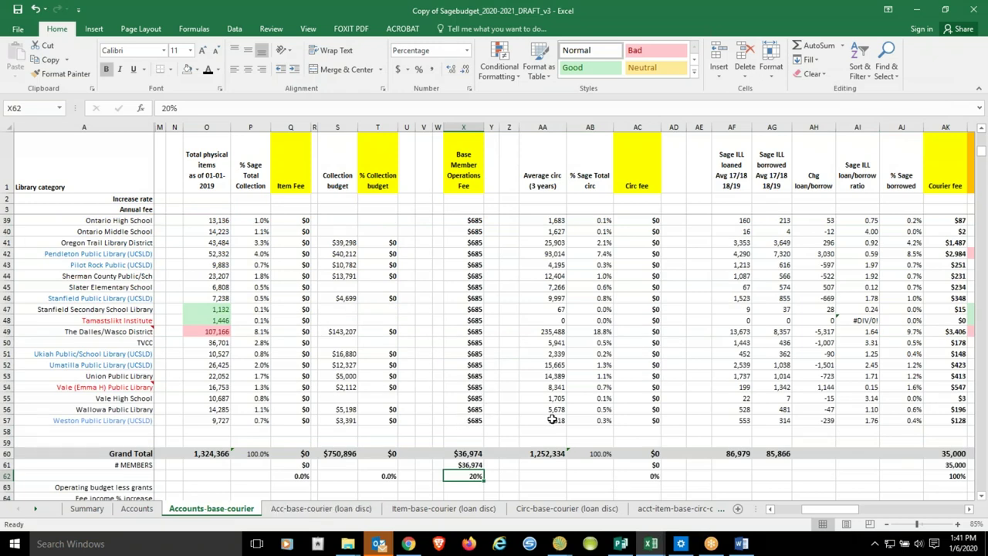
{"action": "scroll", "coordinate": [516, 403], "scroll_direction": "up", "scroll_amount": 9}
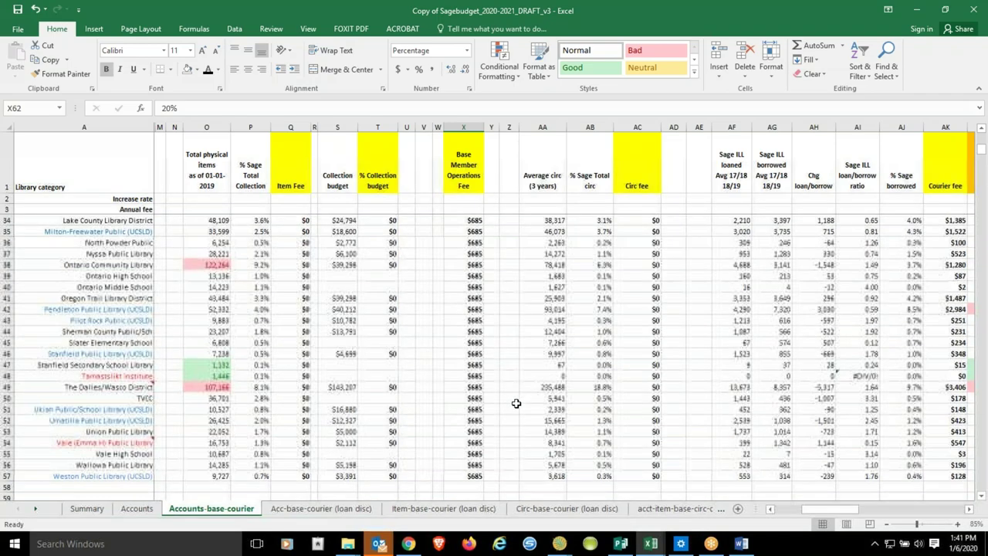
{"action": "scroll", "coordinate": [516, 403], "scroll_direction": "up", "scroll_amount": 3}
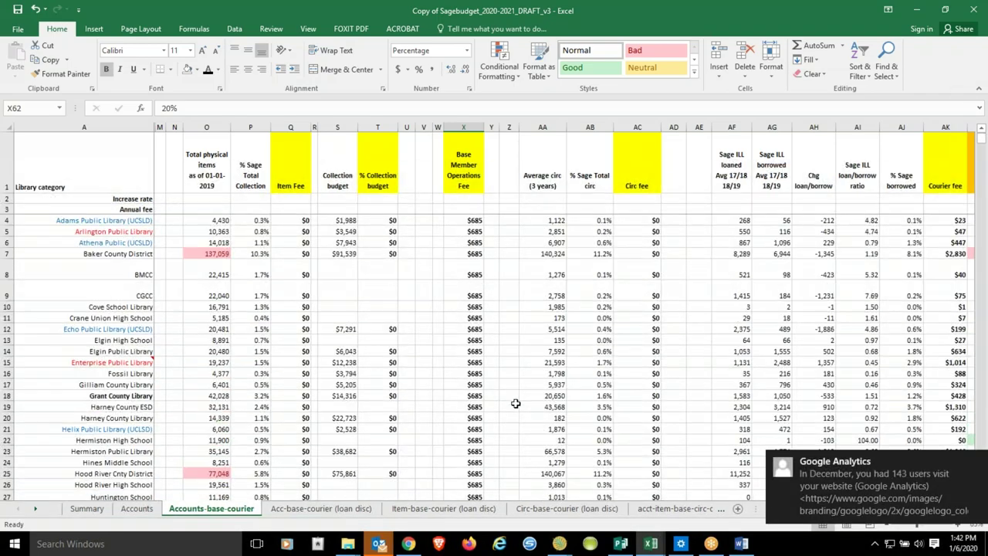
{"action": "scroll", "coordinate": [510, 402], "scroll_direction": "down", "scroll_amount": 7}
{"action": "scroll", "coordinate": [509, 401], "scroll_direction": "down", "scroll_amount": 3}
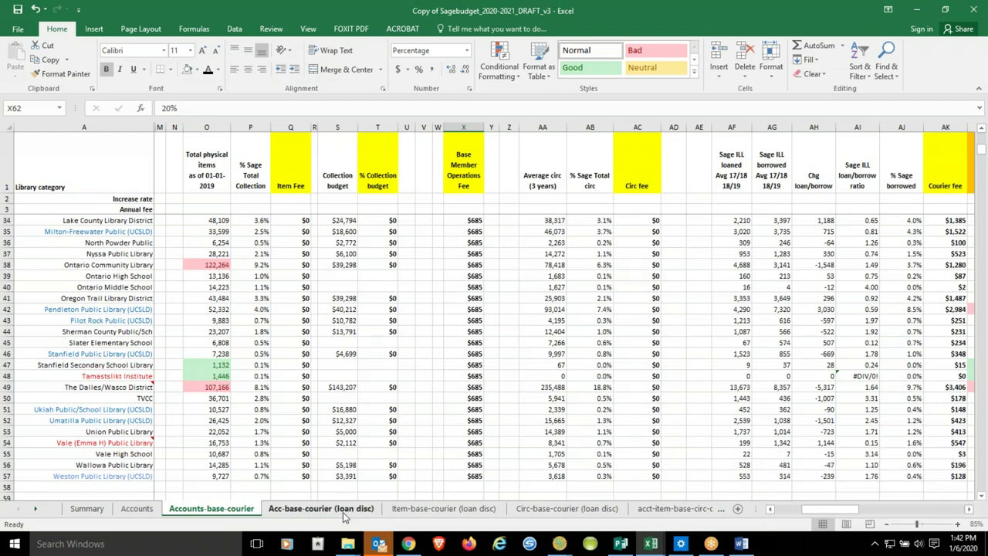
Compare the base fees on the Item-base-courier and Acc-base-courier (loan disc) sheets, and return to the Summary sheet
{"action": "left_click", "coordinate": [413, 510]}
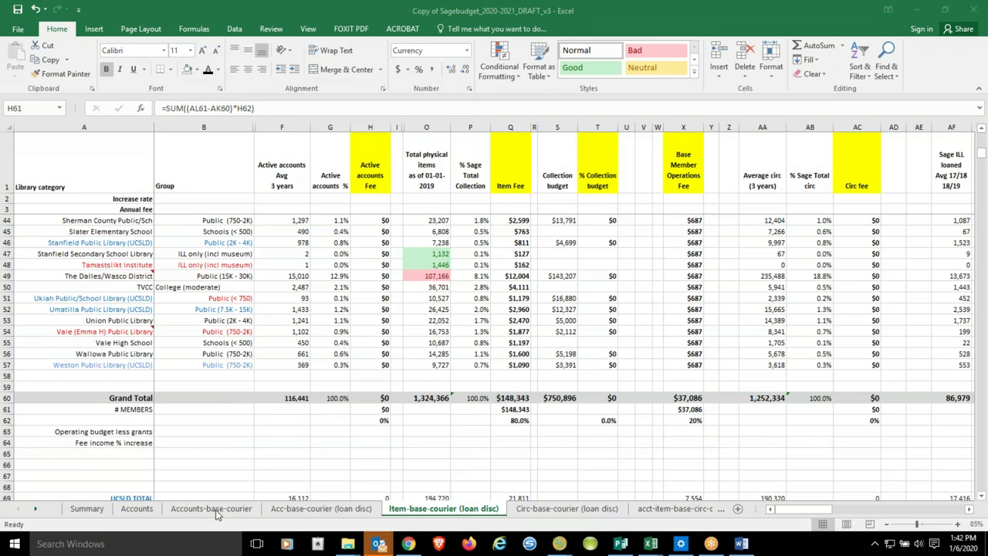
{"action": "left_click", "coordinate": [321, 515]}
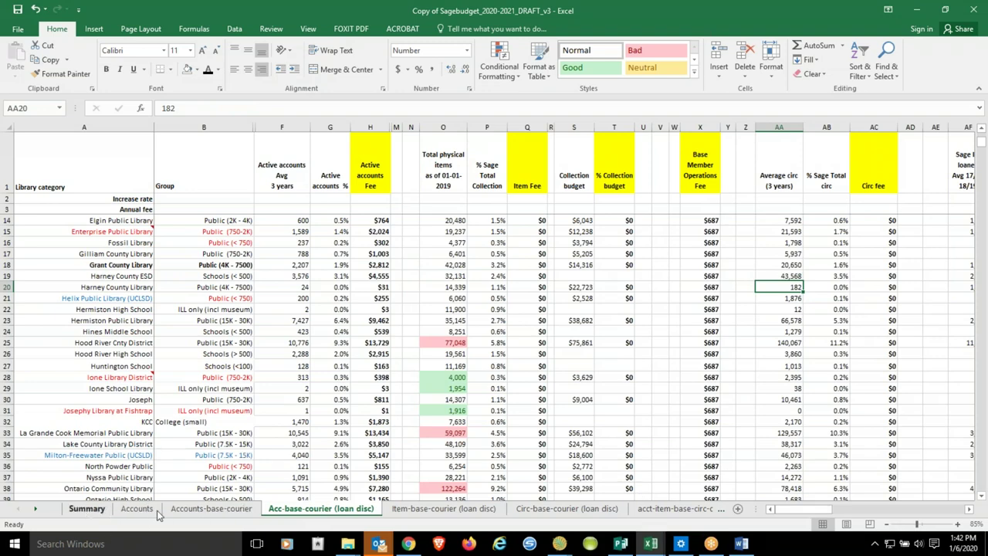
{"action": "left_click", "coordinate": [97, 510]}
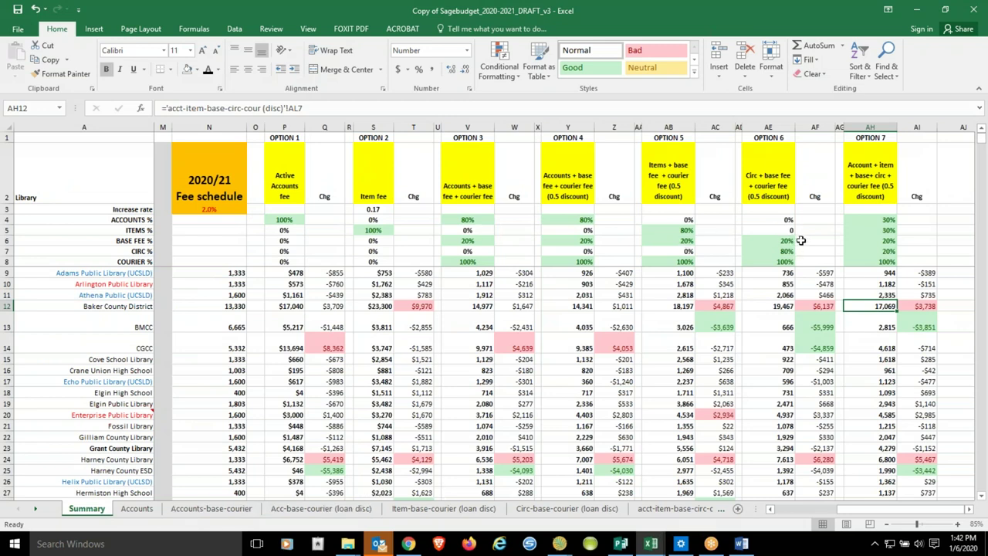
Check Oregon Trail Library District's base fee formula on the Accounts-base-courier sheet and review the 2020/21 draft totals
{"action": "left_click", "coordinate": [322, 510]}
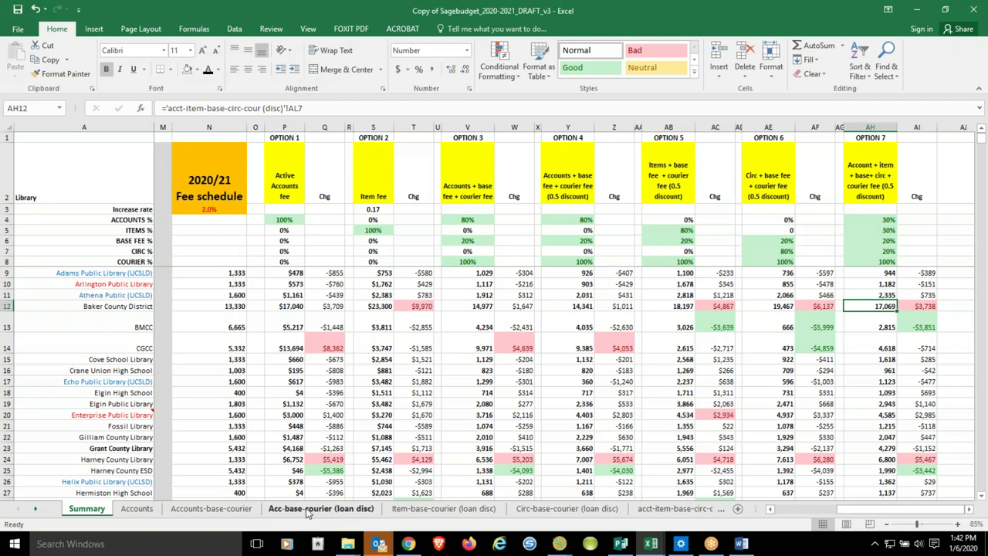
{"action": "key", "text": "ctrl+Page_Up"}
{"action": "left_click", "coordinate": [477, 298]}
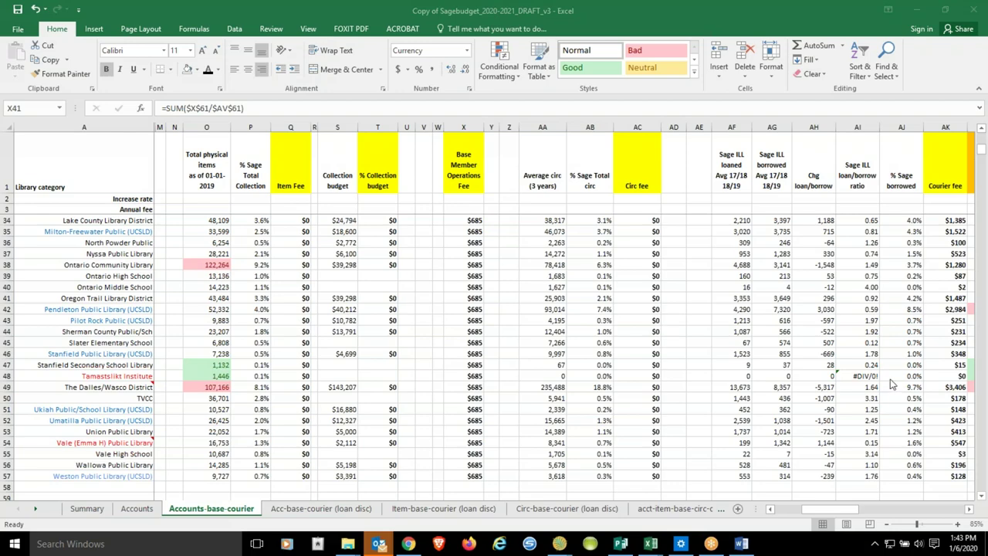
{"action": "left_click", "coordinate": [846, 509]}
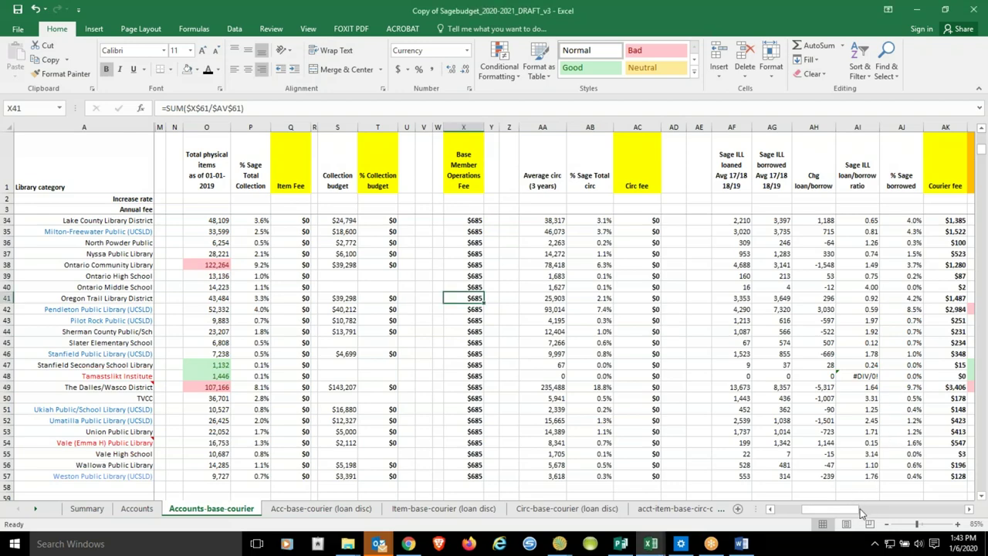
{"action": "left_click_drag", "start_coordinate": [861, 511], "coordinate": [837, 515]}
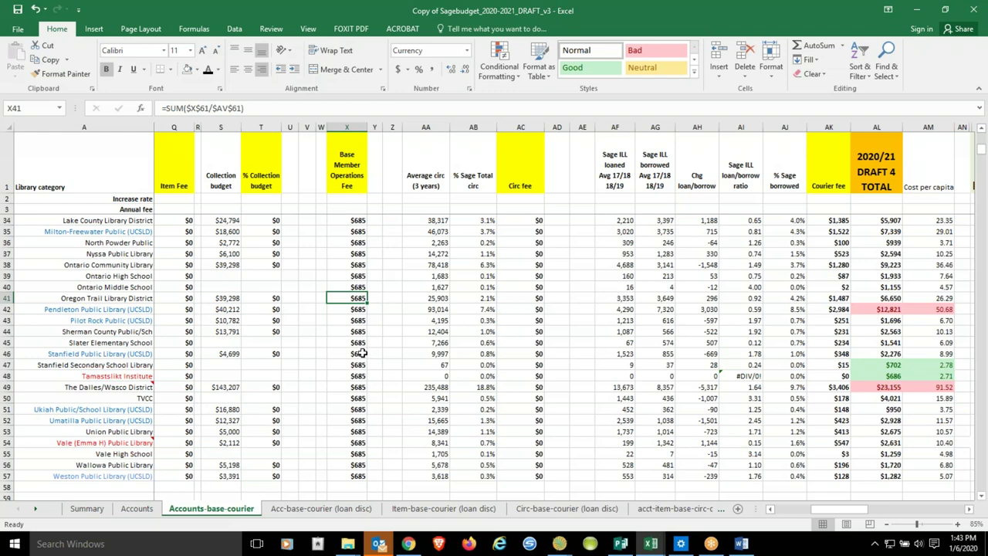
{"action": "scroll", "coordinate": [362, 353], "scroll_direction": "up", "scroll_amount": 5}
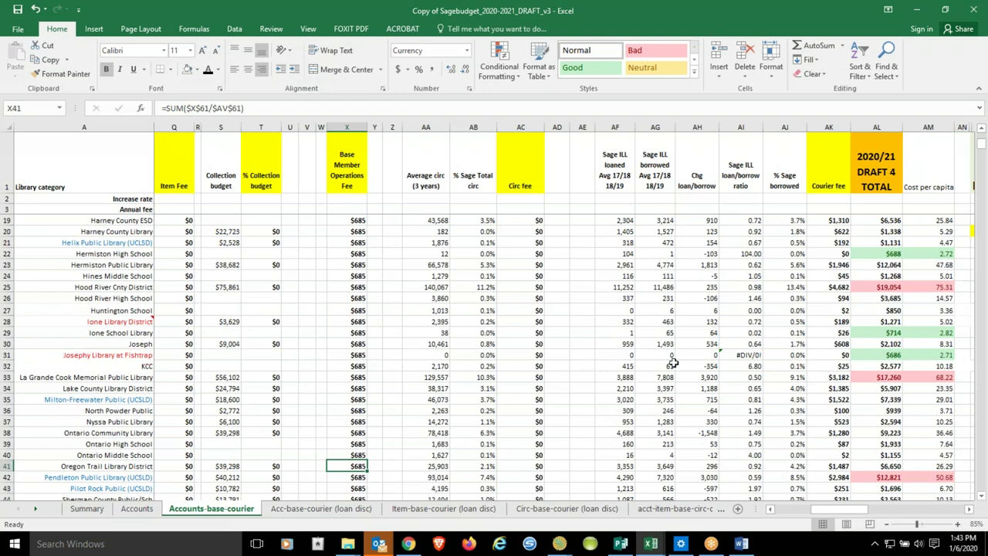
Review the 2018/19 and 2019/20 fee schedules on the Accounts-base-courier sheet and check Tamastslikt Institute's 2019/20 fee formula
{"action": "left_click_drag", "start_coordinate": [857, 511], "coordinate": [894, 513]}
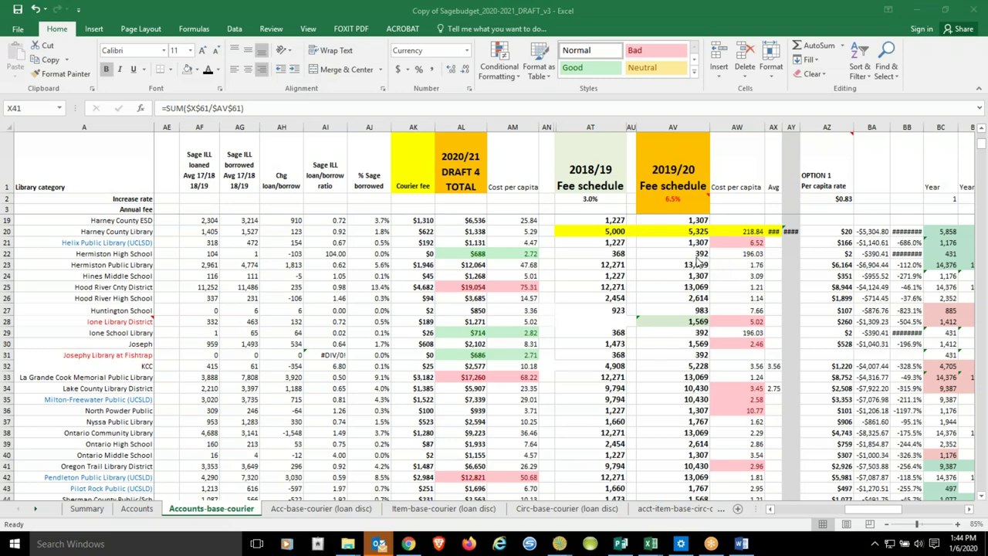
{"action": "left_click", "coordinate": [868, 509]}
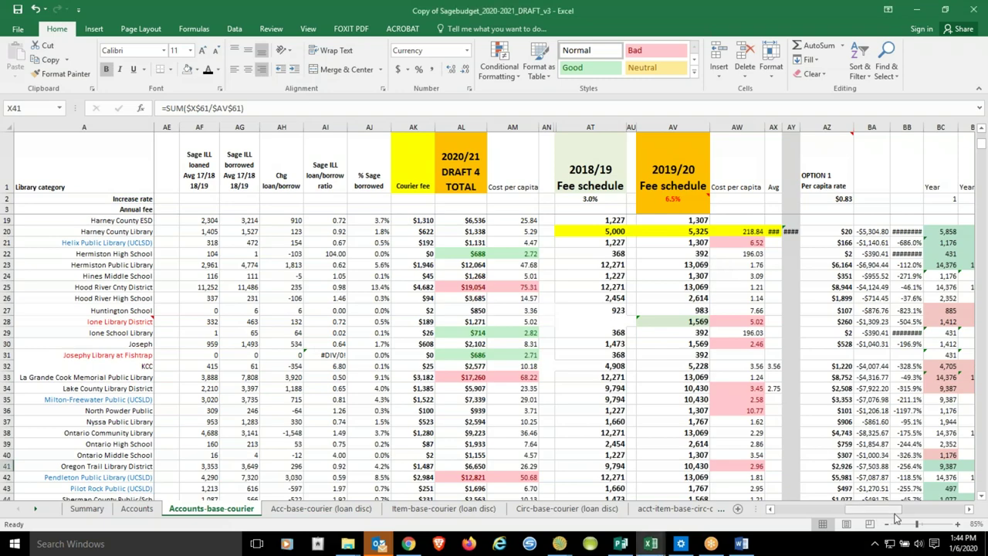
{"action": "scroll", "coordinate": [666, 349], "scroll_direction": "up", "scroll_amount": 5}
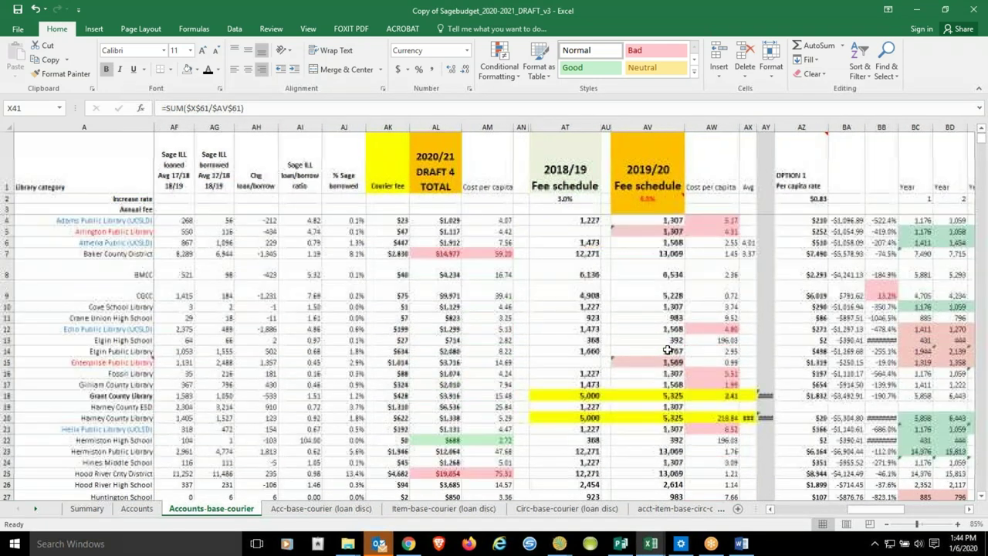
{"action": "scroll", "coordinate": [634, 349], "scroll_direction": "down", "scroll_amount": 2}
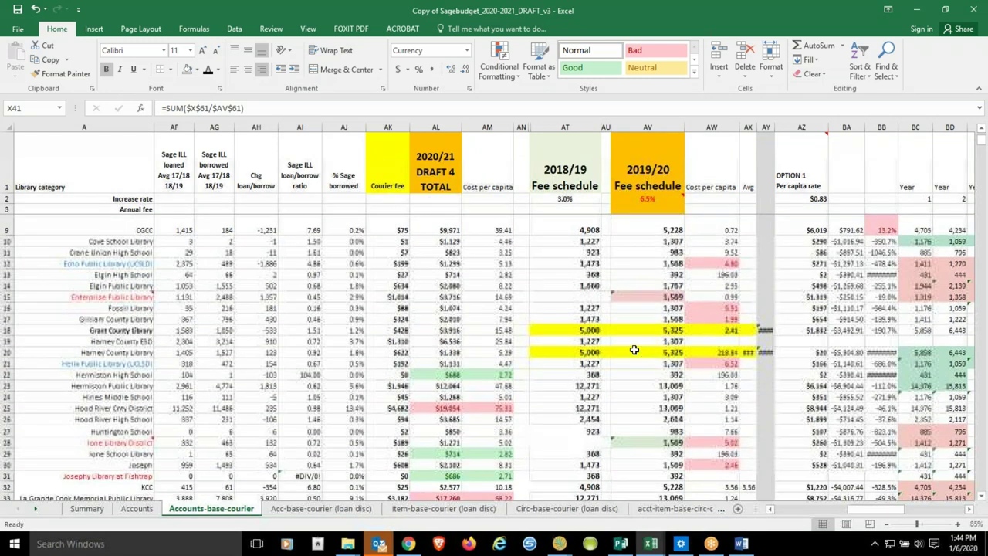
{"action": "scroll", "coordinate": [634, 349], "scroll_direction": "down", "scroll_amount": 8}
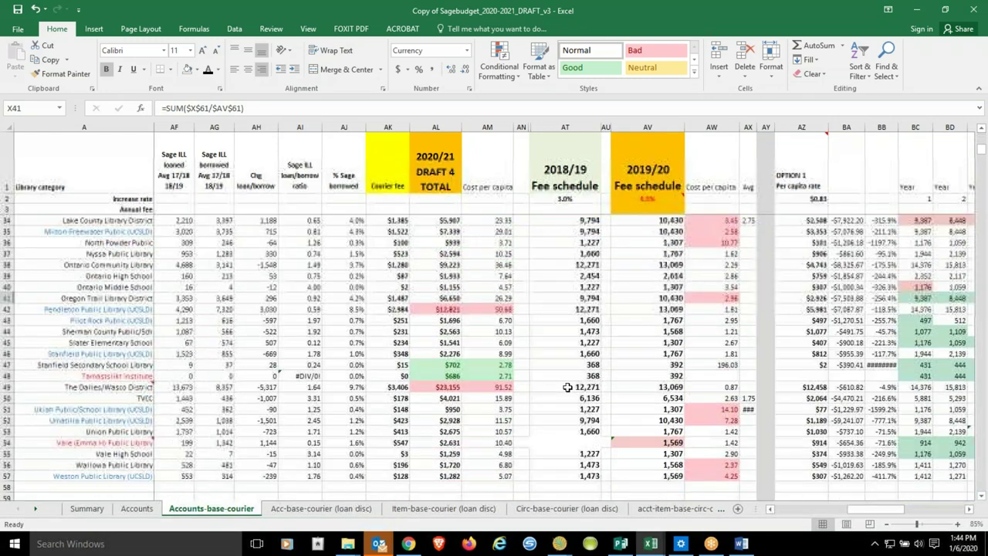
{"action": "left_click", "coordinate": [675, 376]}
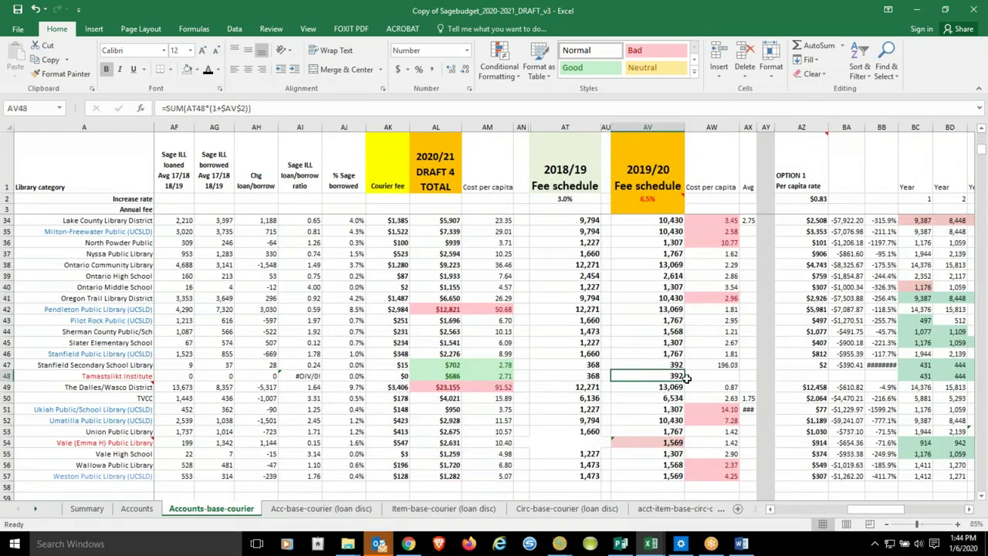
Compare Tamastslikt Institute's fees across the options on the Summary sheet, and check its and Stanfield Secondary School Library's Option 7 fees
{"action": "left_click", "coordinate": [87, 509]}
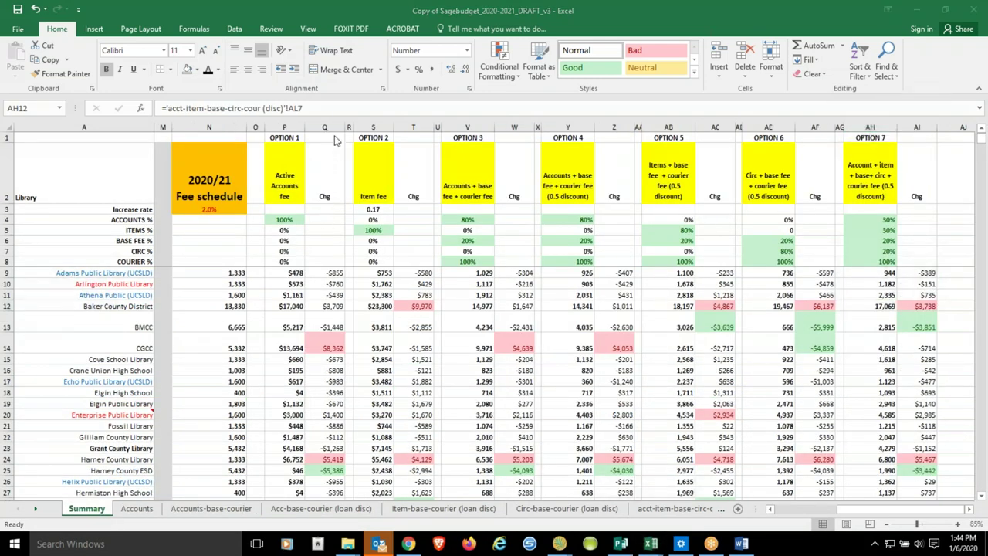
{"action": "scroll", "coordinate": [571, 374], "scroll_direction": "down", "scroll_amount": 13}
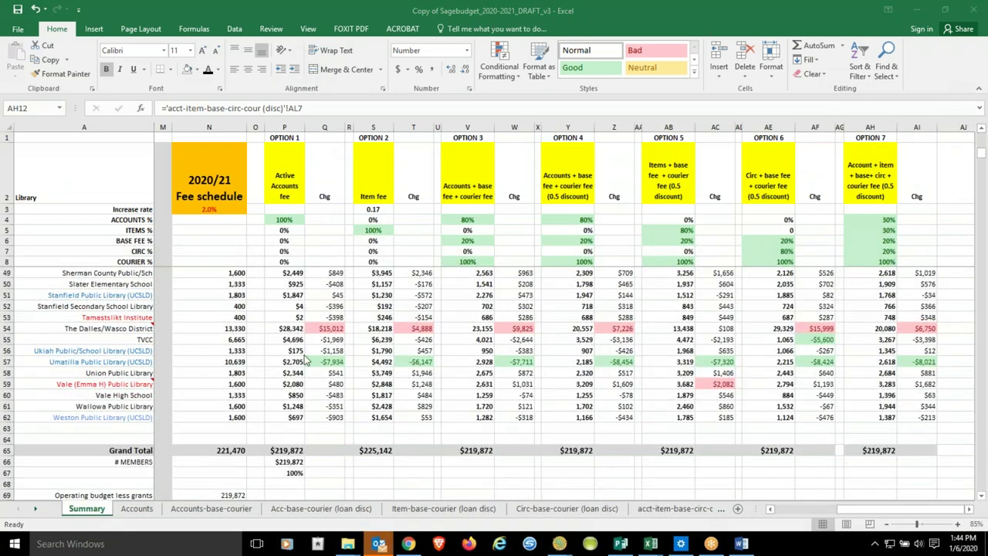
{"action": "left_click", "coordinate": [7, 317]}
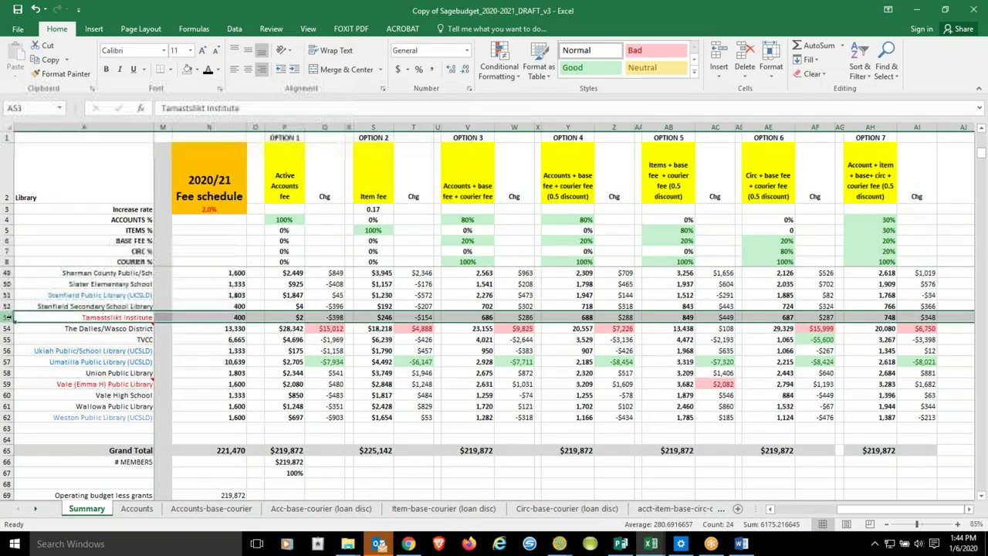
{"action": "left_click", "coordinate": [889, 317]}
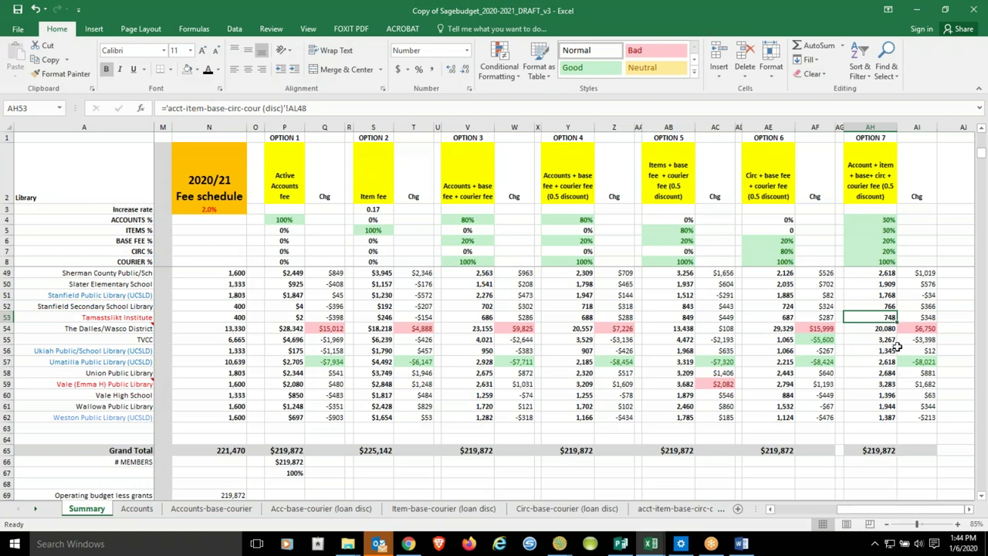
{"action": "left_click", "coordinate": [892, 307]}
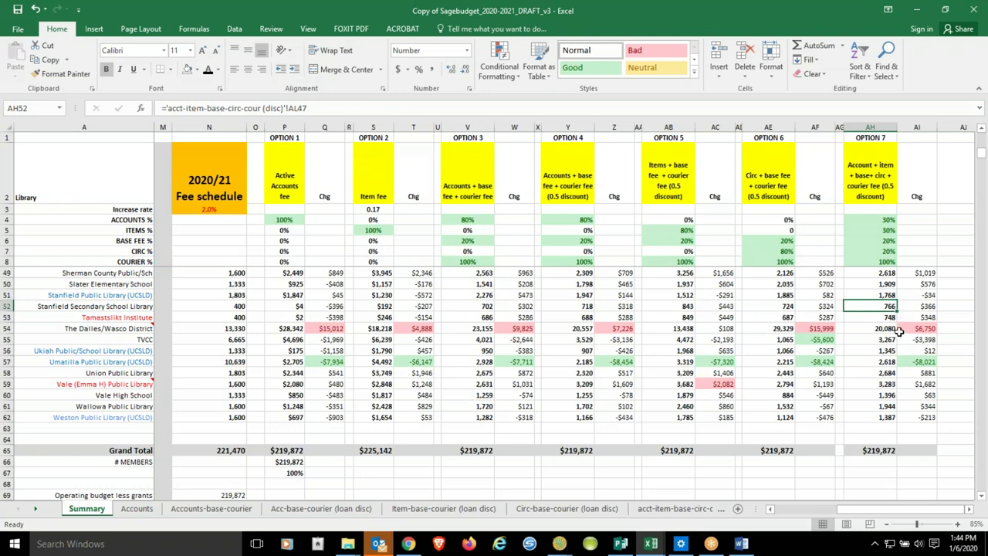
{"action": "scroll", "coordinate": [895, 386], "scroll_direction": "up", "scroll_amount": 3}
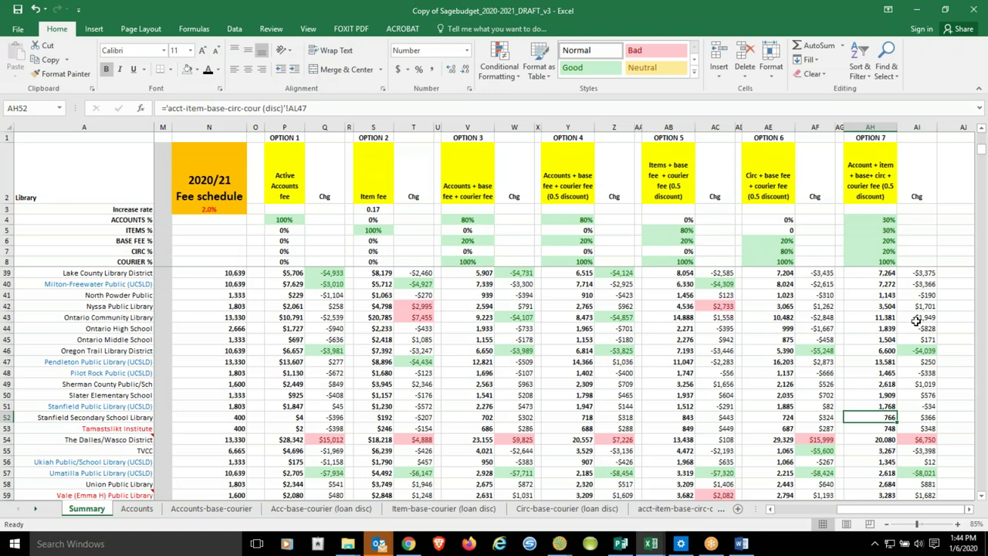
{"action": "left_click", "coordinate": [889, 428]}
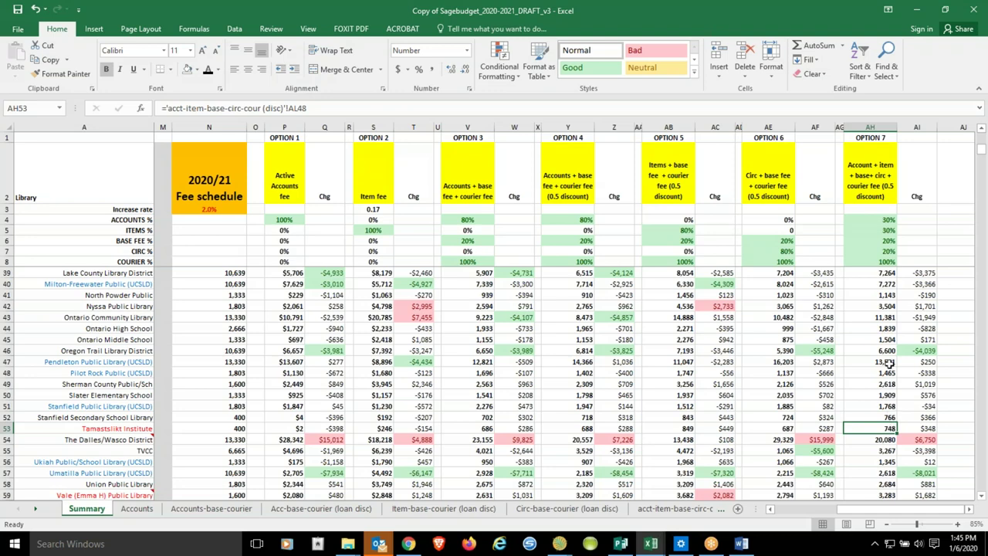
Review the remaining library fees on the Summary sheet down to the Grand Total and UCSLD Total rows for every option
{"action": "scroll", "coordinate": [887, 363], "scroll_direction": "up", "scroll_amount": 2}
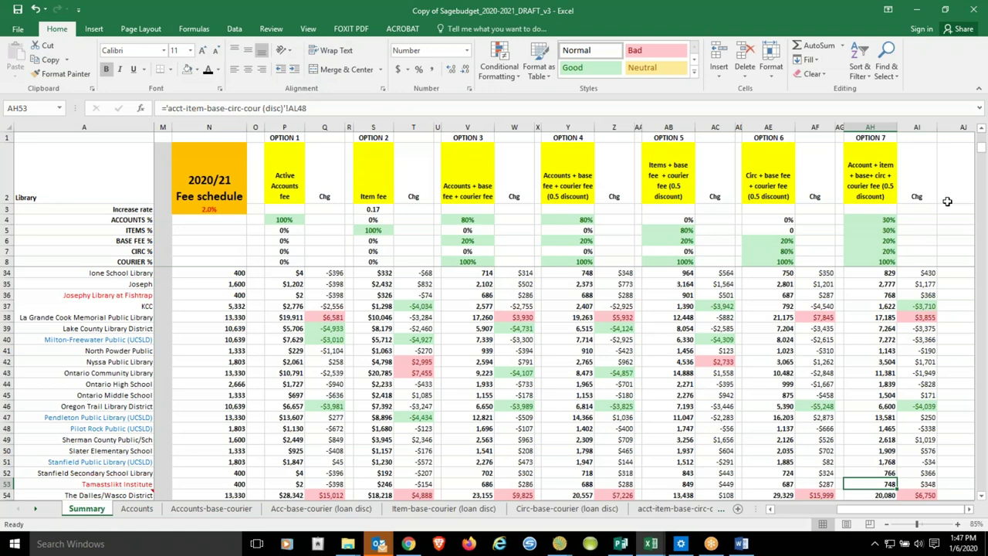
{"action": "scroll", "coordinate": [839, 282], "scroll_direction": "down", "scroll_amount": 2}
{"action": "scroll", "coordinate": [772, 324], "scroll_direction": "down", "scroll_amount": 7}
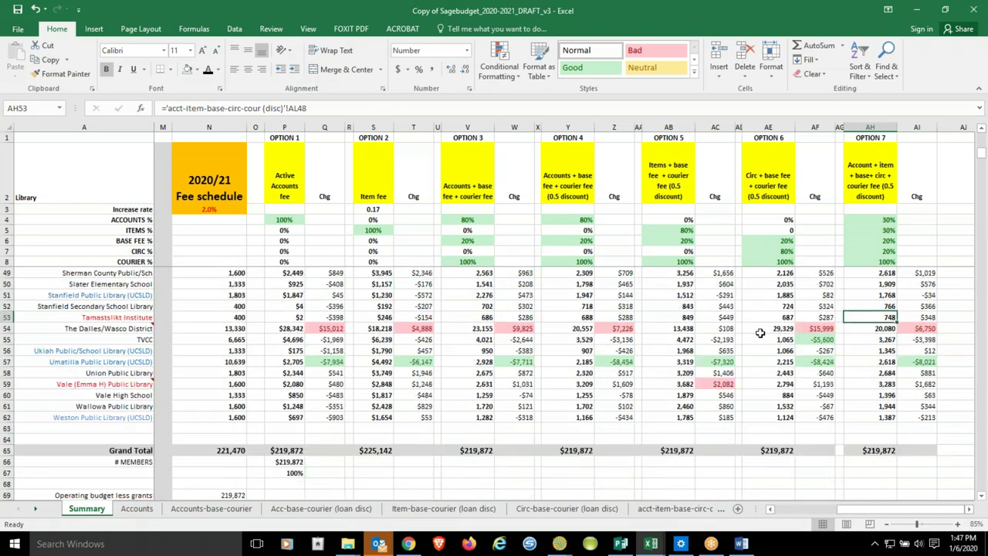
{"action": "left_click", "coordinate": [618, 440]}
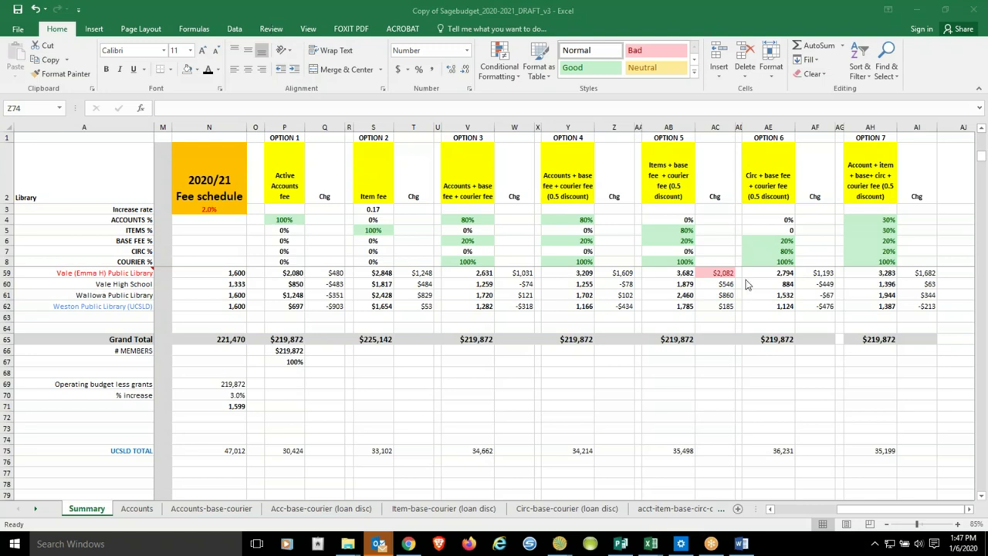
{"action": "left_click", "coordinate": [668, 292]}
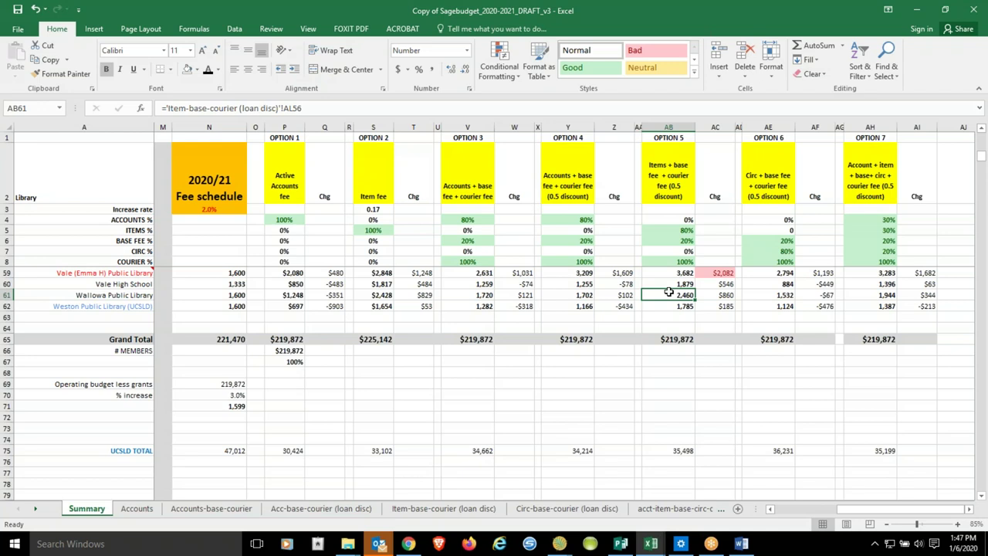
{"action": "left_click", "coordinate": [816, 417]}
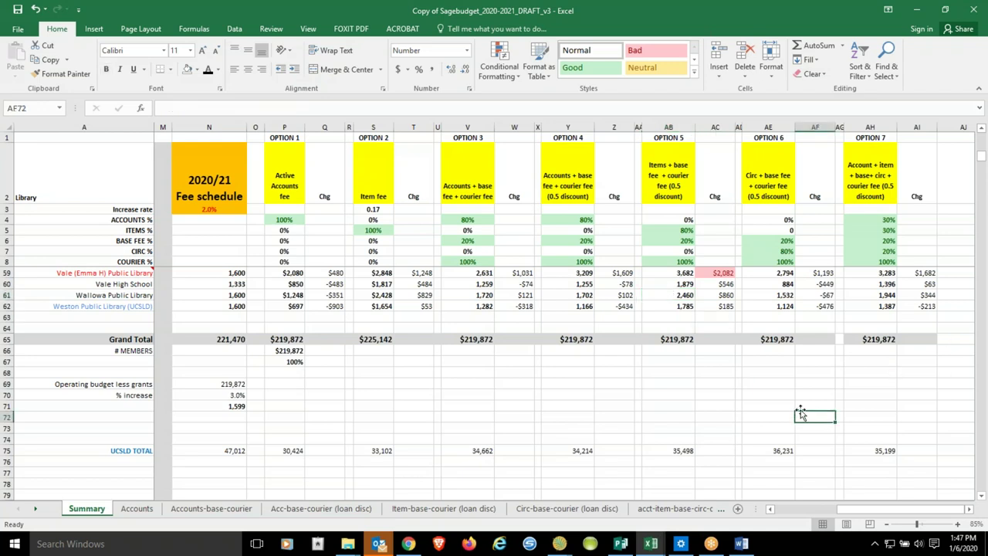